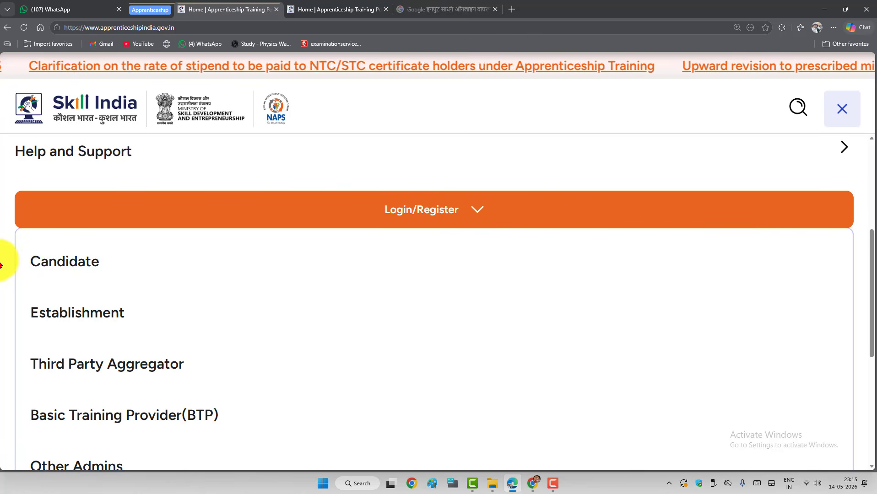
Step: Open the Candidate login page of the apprenticeship portal and choose to register as a candidate
{"action": "left_click", "coordinate": [55, 262]}
{"action": "scroll", "coordinate": [389, 263], "scroll_direction": "down", "scroll_amount": 3}
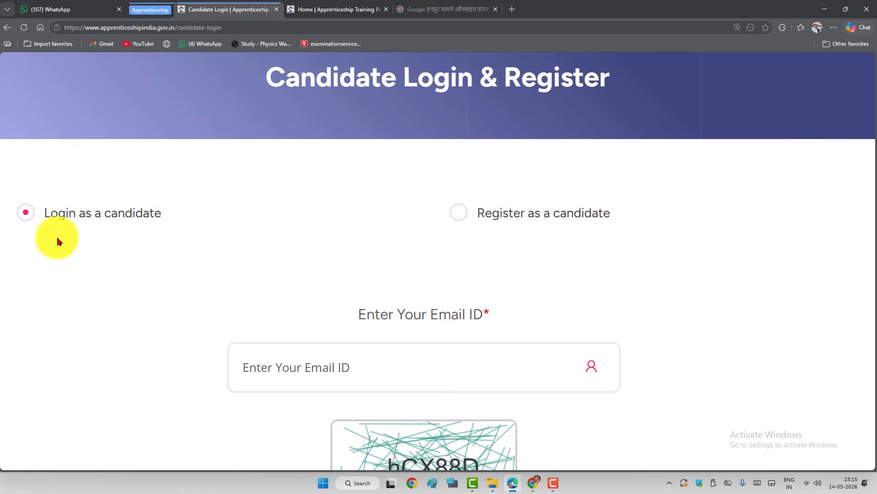
{"action": "left_click", "coordinate": [459, 214]}
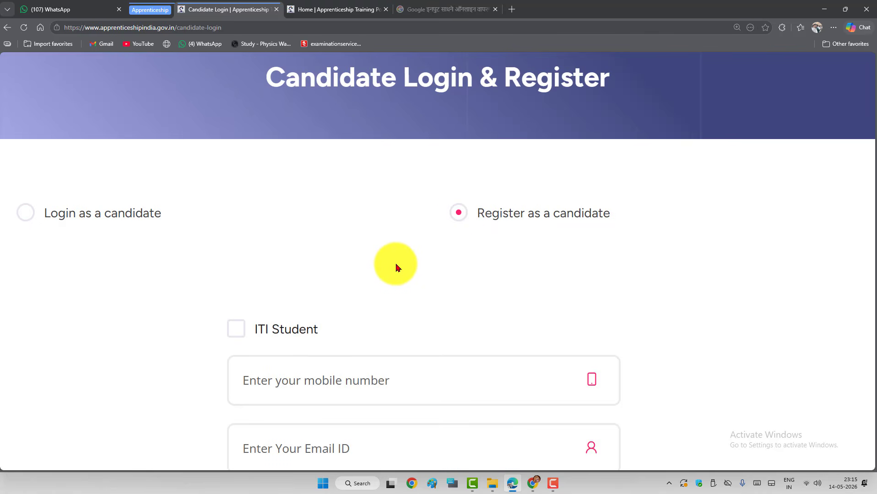
{"action": "scroll", "coordinate": [525, 181], "scroll_direction": "down", "scroll_amount": 2}
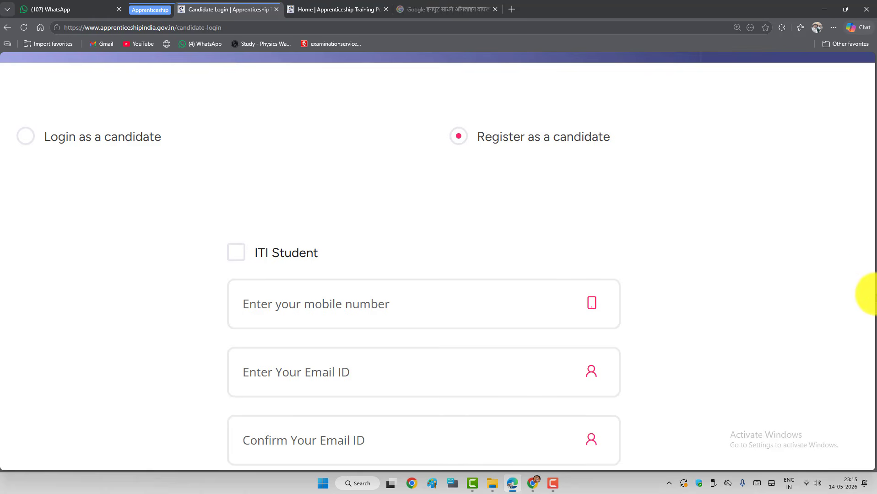
{"action": "scroll", "coordinate": [827, 265], "scroll_direction": "down", "scroll_amount": 2}
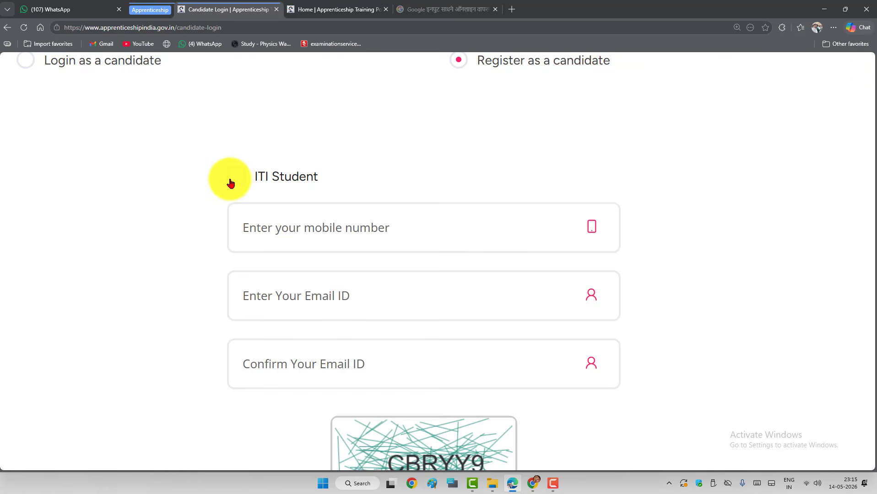
Step: Enter the candidate's mobile number in the registration form, fill in the OTP received on it and submit it
{"action": "left_click", "coordinate": [443, 228]}
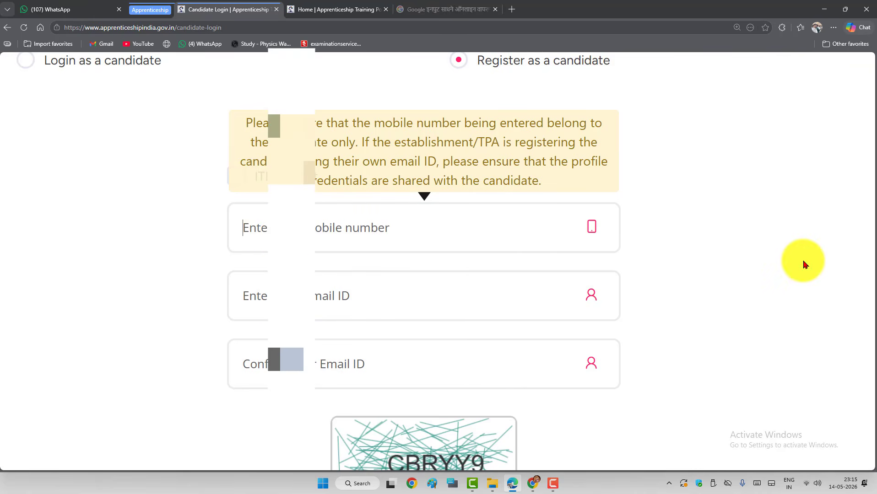
{"action": "scroll", "coordinate": [803, 260], "scroll_direction": "down", "scroll_amount": 2}
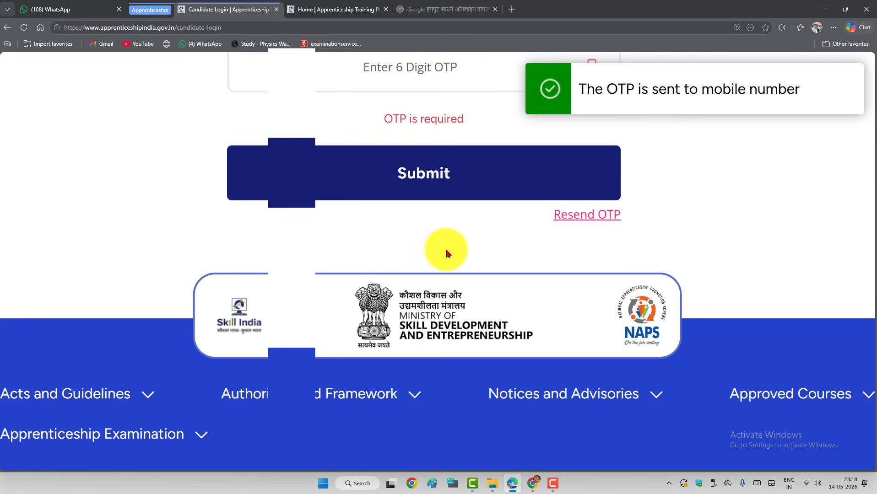
{"action": "scroll", "coordinate": [455, 246], "scroll_direction": "up", "scroll_amount": 2}
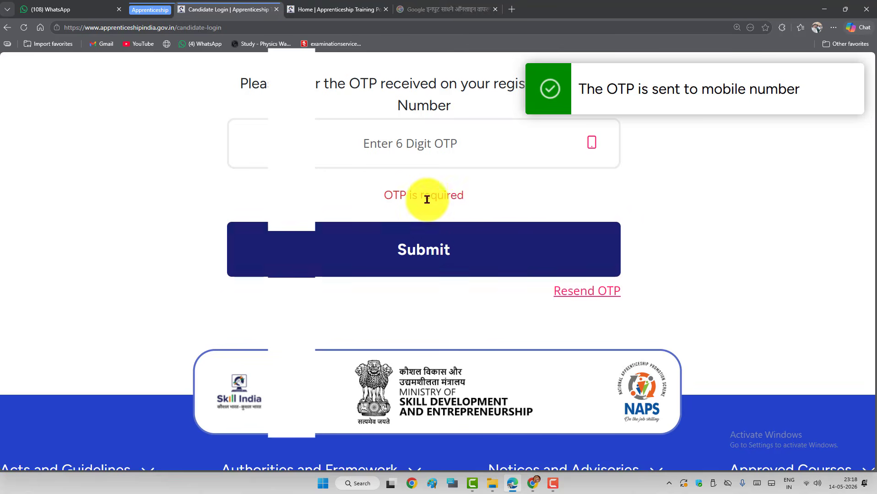
{"action": "scroll", "coordinate": [435, 200], "scroll_direction": "up", "scroll_amount": 2}
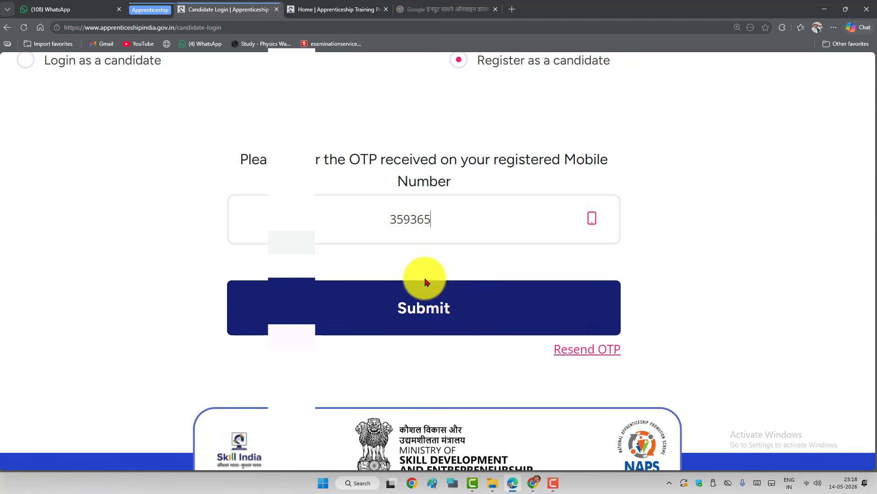
{"action": "left_click", "coordinate": [429, 314]}
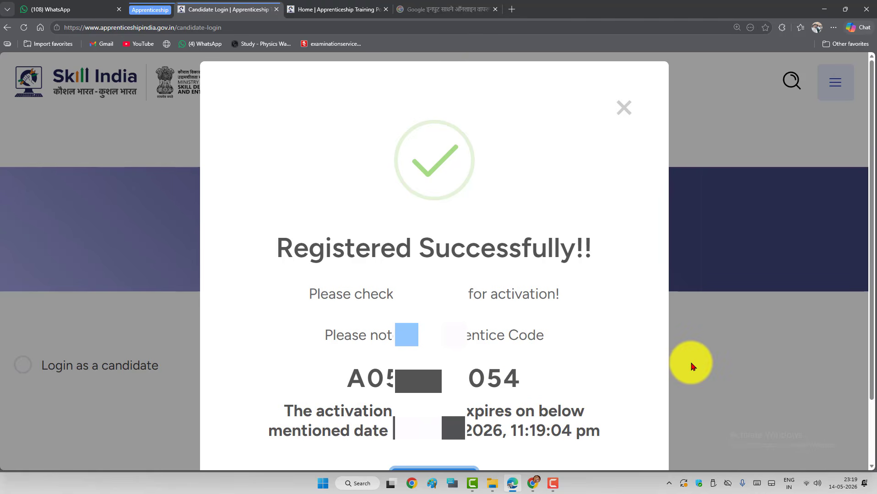
Step: Close the registration success message to return to the candidate login form
{"action": "scroll", "coordinate": [691, 366], "scroll_direction": "down", "scroll_amount": 2}
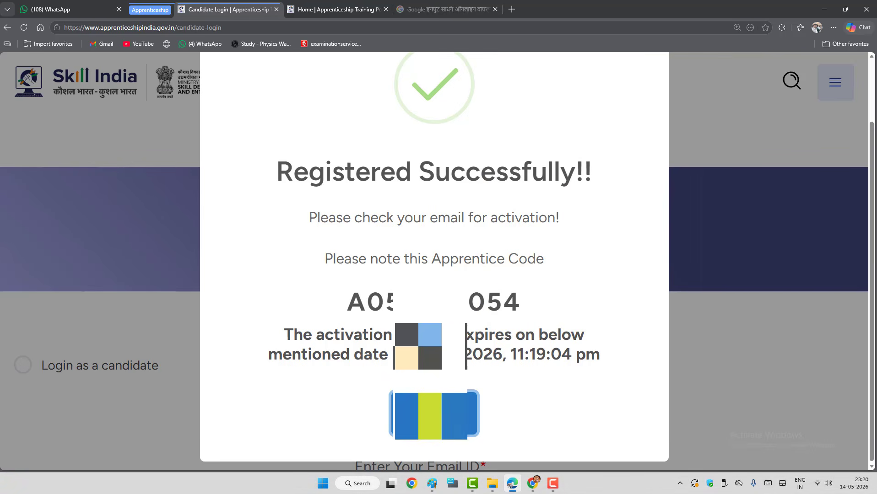
{"action": "left_click", "coordinate": [442, 415]}
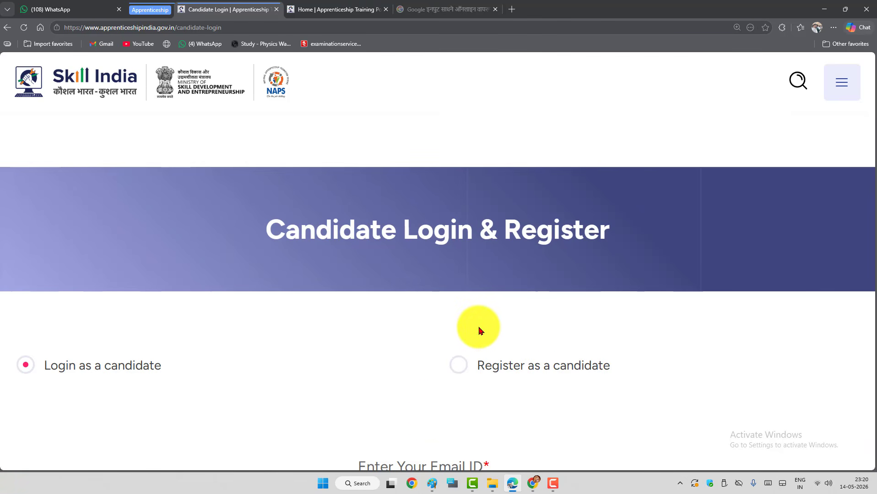
{"action": "scroll", "coordinate": [478, 330], "scroll_direction": "down", "scroll_amount": 5}
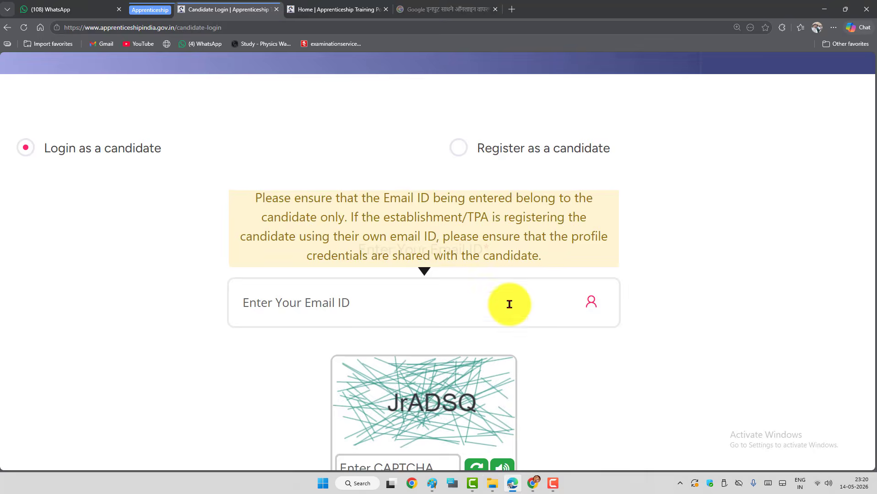
{"action": "scroll", "coordinate": [509, 303], "scroll_direction": "up", "scroll_amount": 3}
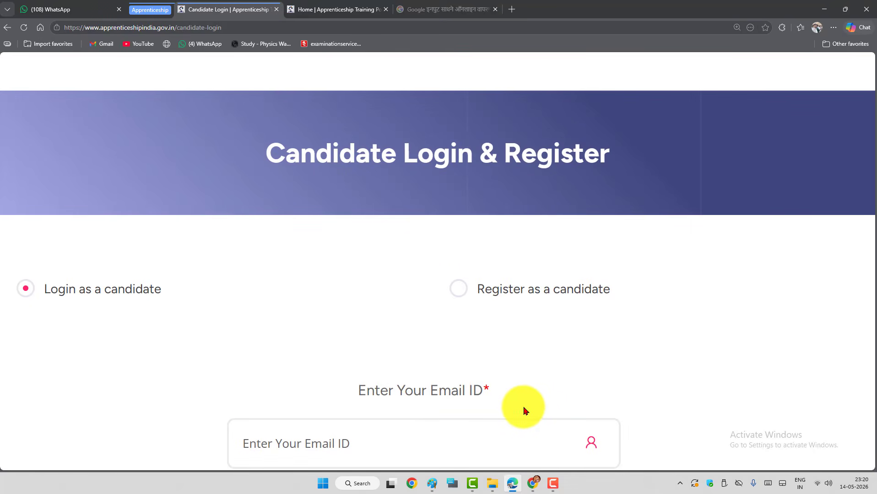
Step: Switch to Gmail in Chrome, activate the account from the Apprenticeship India "User Verification" email and dismiss the portal notice
{"action": "left_click", "coordinate": [533, 486]}
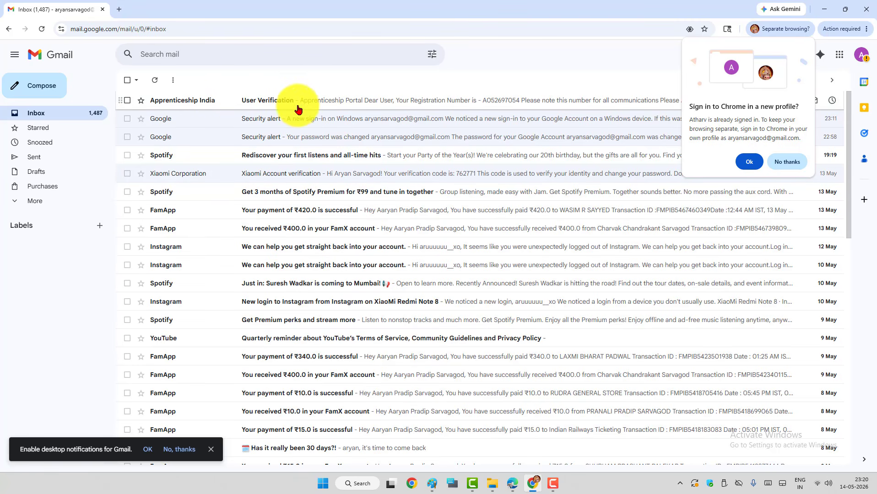
{"action": "left_click", "coordinate": [331, 101]}
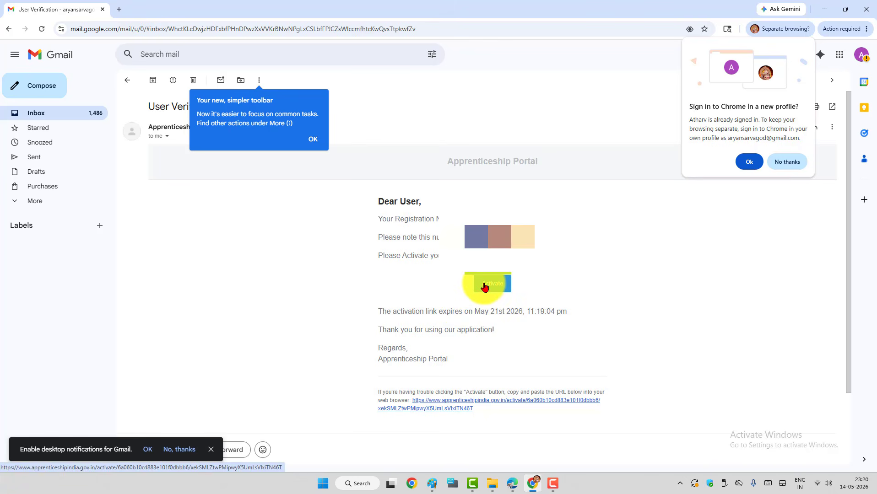
{"action": "key", "text": "ctrl+plus"}
{"action": "key", "text": "ctrl+plus"}
{"action": "key", "text": "ctrl+plus"}
{"action": "key", "text": "ctrl+plus"}
{"action": "key", "text": "ctrl+plus"}
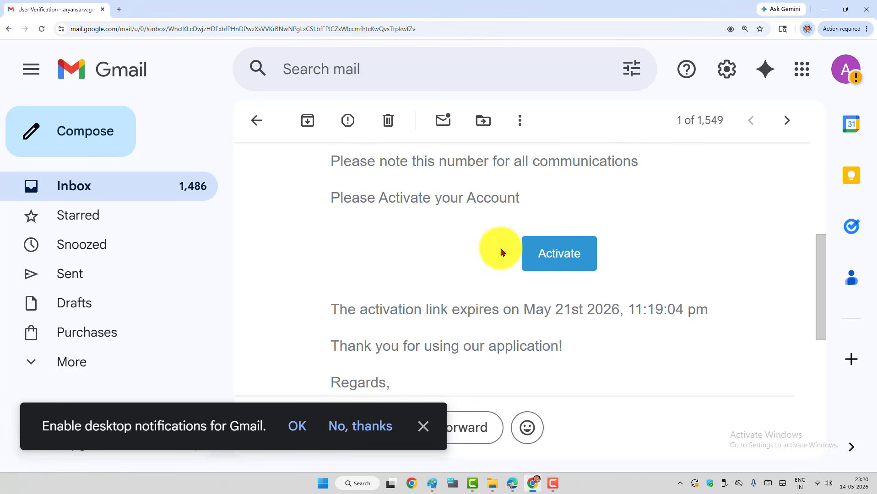
{"action": "left_click", "coordinate": [564, 257]}
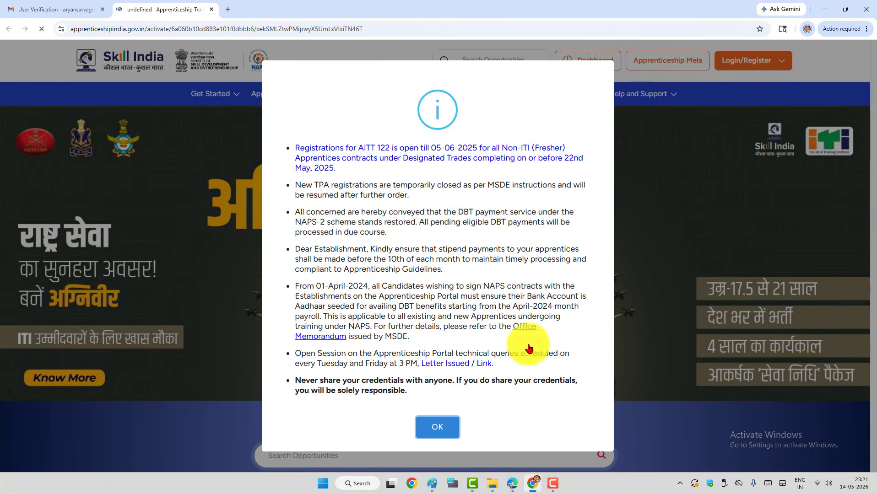
{"action": "left_click", "coordinate": [421, 420]}
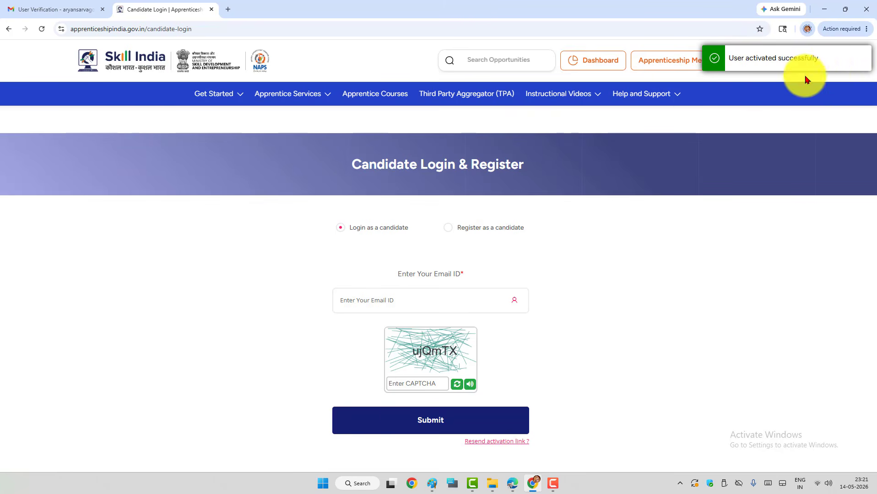
{"action": "left_click", "coordinate": [760, 67]}
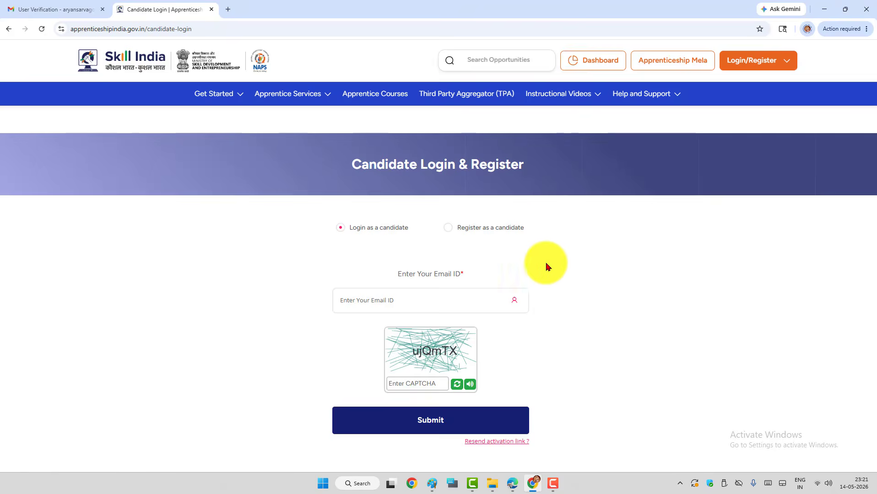
Step: Log in as a candidate by filling in the registered email ID and the CAPTCHA, and submit the form
{"action": "key", "text": "alt+Tab"}
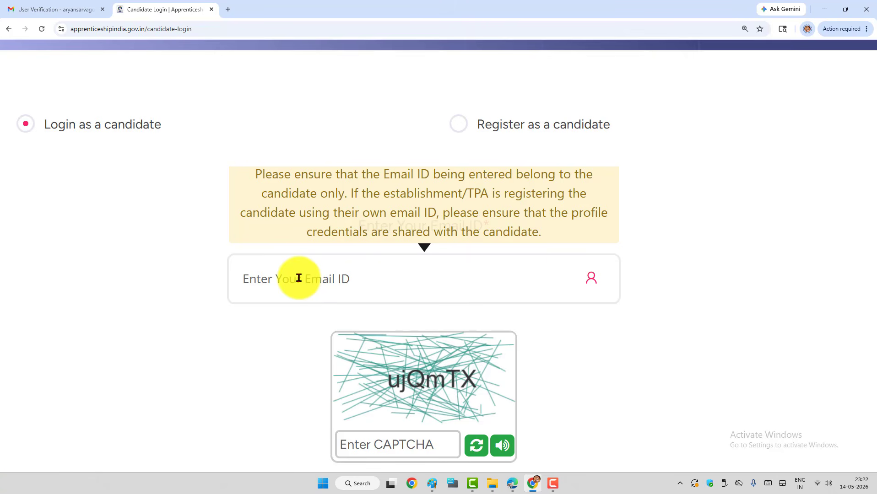
{"action": "left_click", "coordinate": [299, 278]}
{"action": "key", "text": "ctrl+v"}
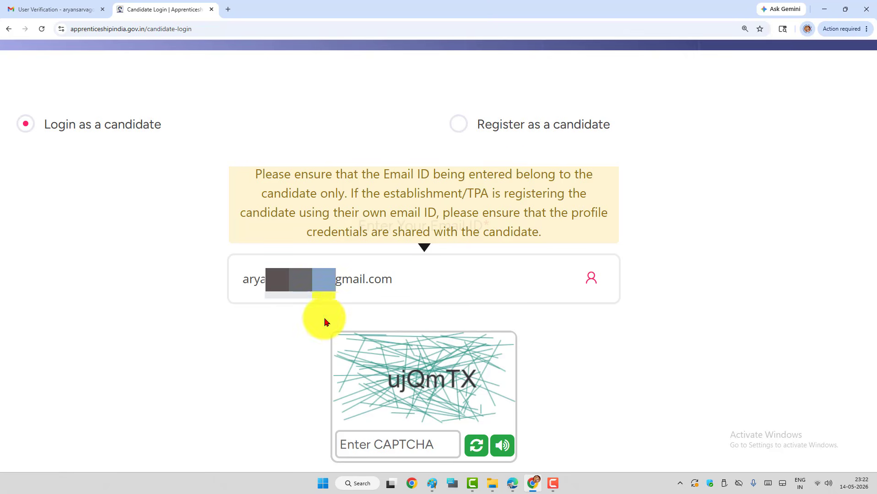
{"action": "left_click", "coordinate": [400, 449]}
{"action": "type", "text": "ujQmTX"}
{"action": "scroll", "coordinate": [411, 451], "scroll_direction": "down", "scroll_amount": 2}
{"action": "left_click", "coordinate": [426, 446]}
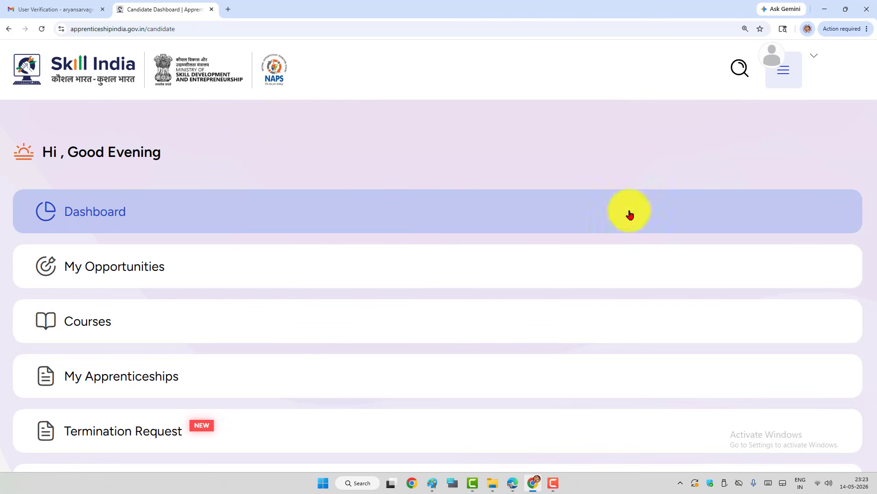
Step: Dismiss the Aadhaar seeding notice on the candidate dashboard and open the Complete eKYC update from the profile checklist
{"action": "scroll", "coordinate": [588, 264], "scroll_direction": "down", "scroll_amount": 3}
{"action": "scroll", "coordinate": [588, 265], "scroll_direction": "down", "scroll_amount": 7}
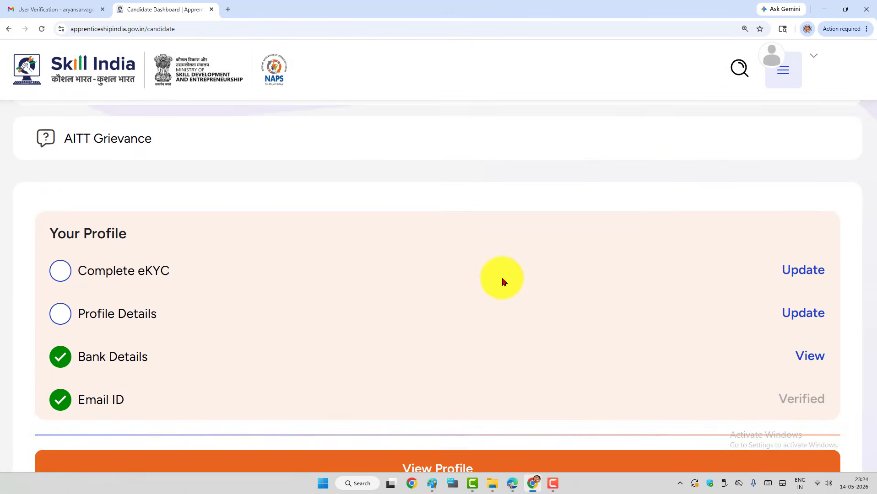
{"action": "scroll", "coordinate": [503, 280], "scroll_direction": "down", "scroll_amount": 2}
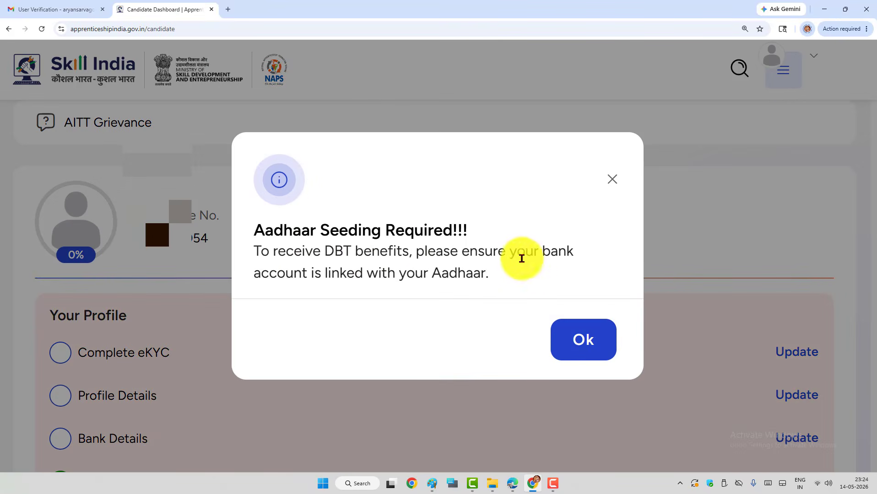
{"action": "left_click", "coordinate": [584, 340]}
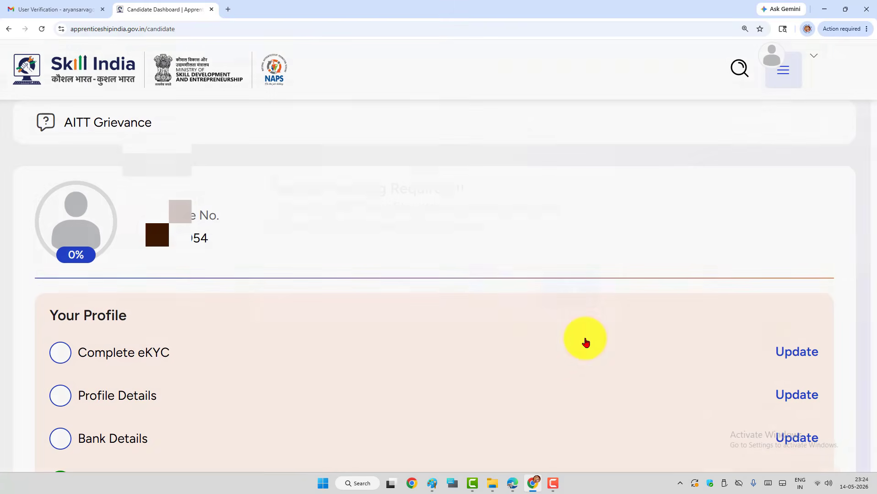
{"action": "scroll", "coordinate": [211, 191], "scroll_direction": "down", "scroll_amount": 2}
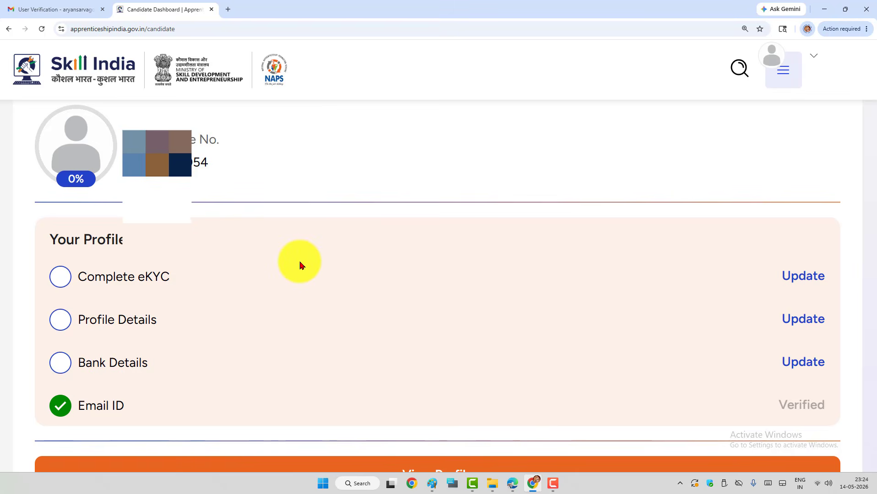
{"action": "scroll", "coordinate": [300, 262], "scroll_direction": "down", "scroll_amount": 2}
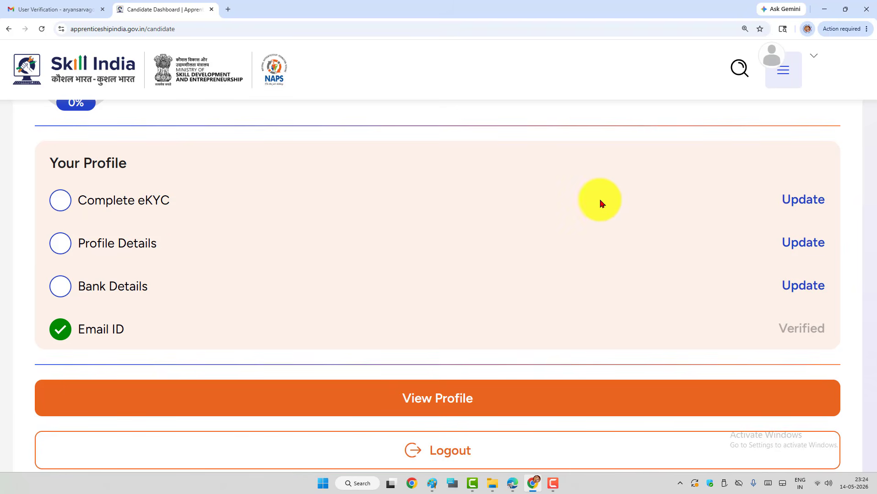
{"action": "left_click", "coordinate": [805, 205]}
Step: Enter the candidate's Aadhaar number, agree to give the UIDAI number for authentication and request the OTP
{"action": "scroll", "coordinate": [725, 328], "scroll_direction": "down", "scroll_amount": 3}
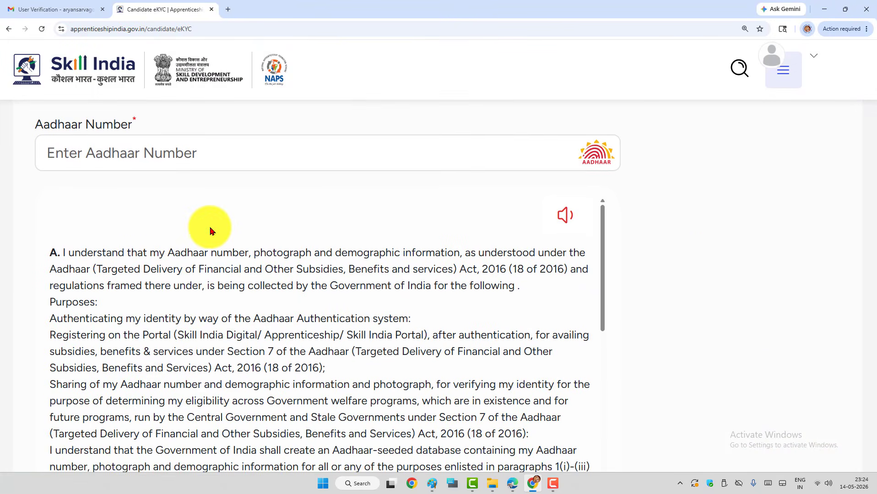
{"action": "scroll", "coordinate": [210, 230], "scroll_direction": "up", "scroll_amount": 2}
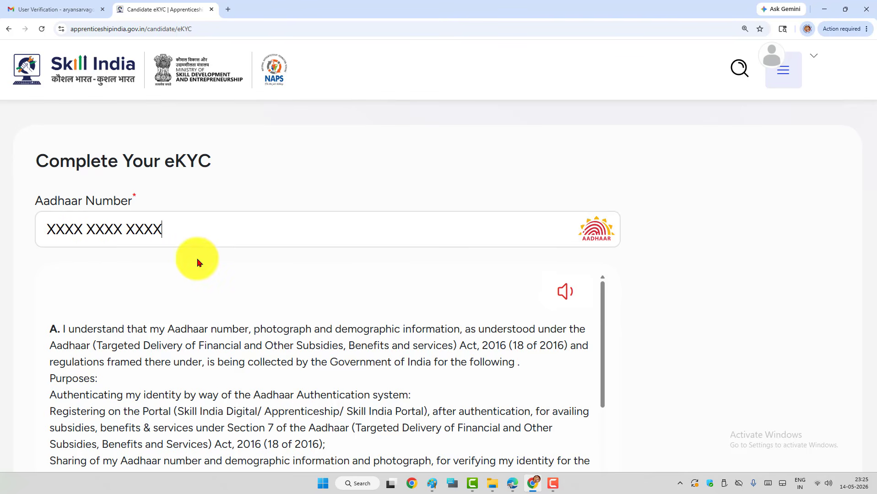
{"action": "scroll", "coordinate": [196, 264], "scroll_direction": "down", "scroll_amount": 2}
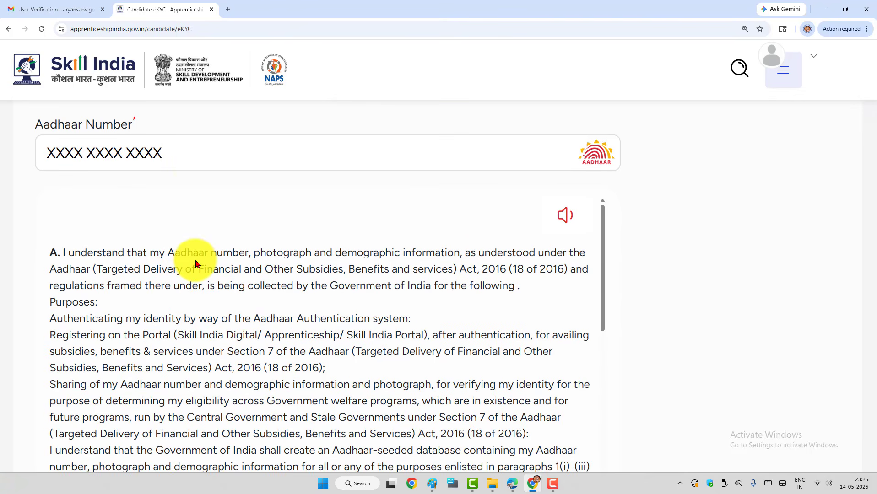
{"action": "scroll", "coordinate": [236, 307], "scroll_direction": "down", "scroll_amount": 12}
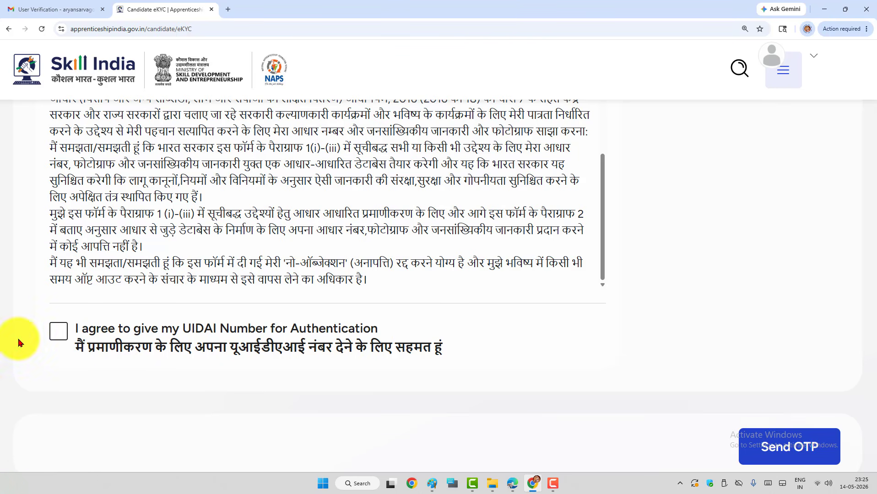
{"action": "left_click", "coordinate": [62, 335]}
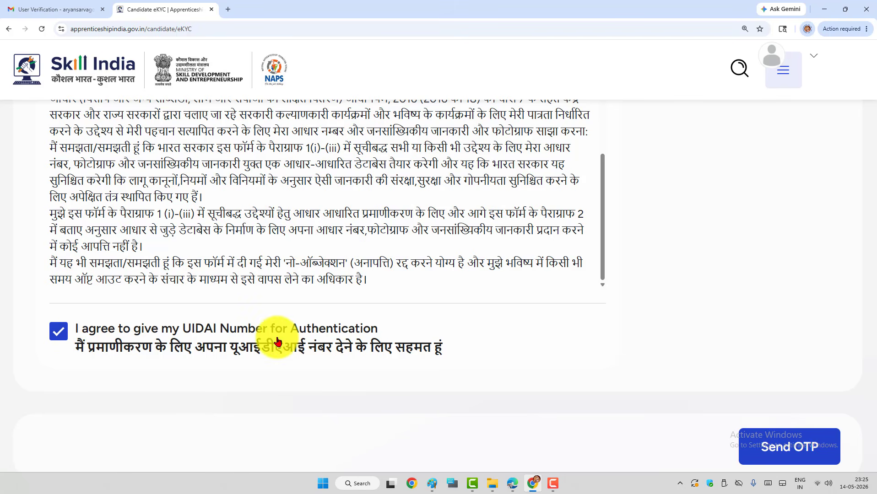
{"action": "left_click", "coordinate": [793, 454]}
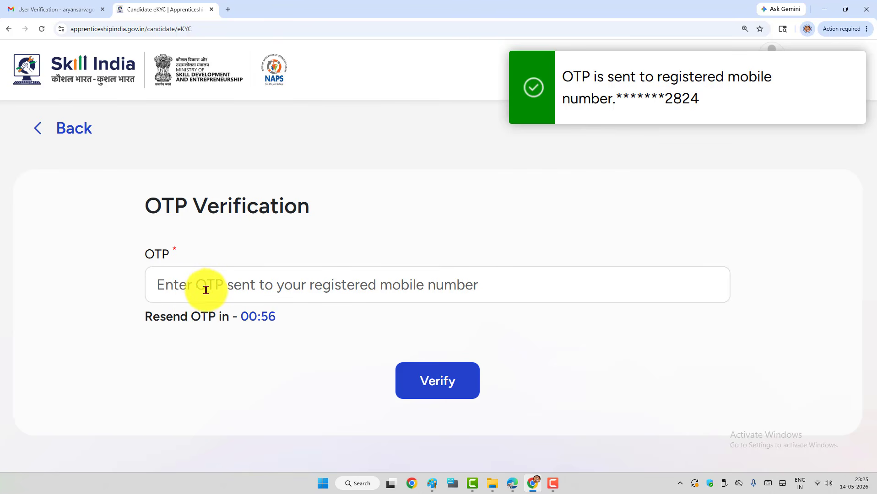
Step: Enter the OTP sent to the registered mobile number in the eKYC OTP Verification form
{"action": "left_click", "coordinate": [284, 281]}
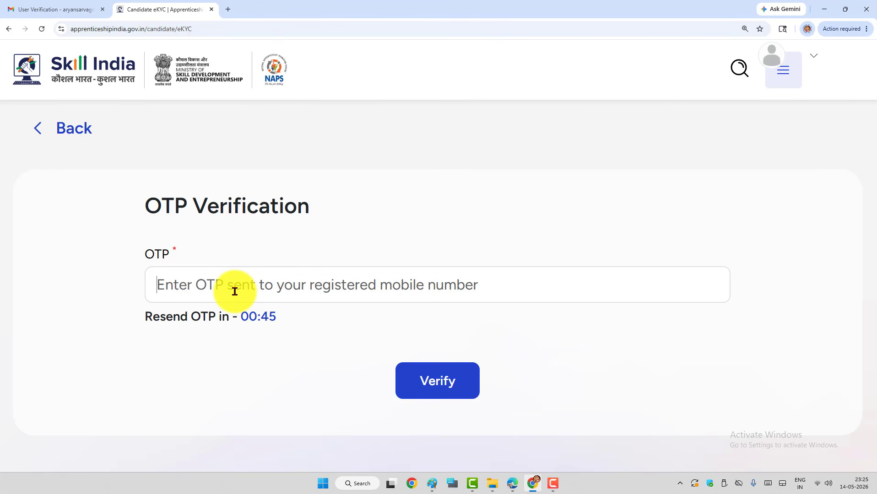
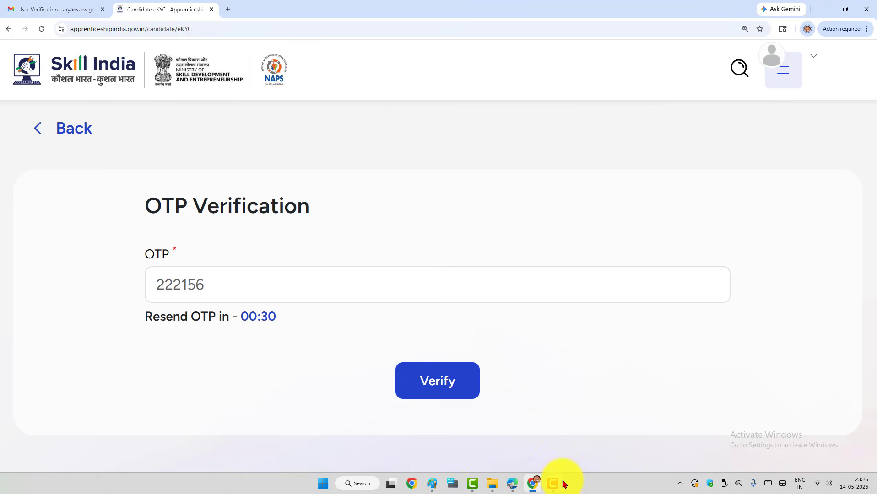
{"action": "left_click", "coordinate": [554, 485]}
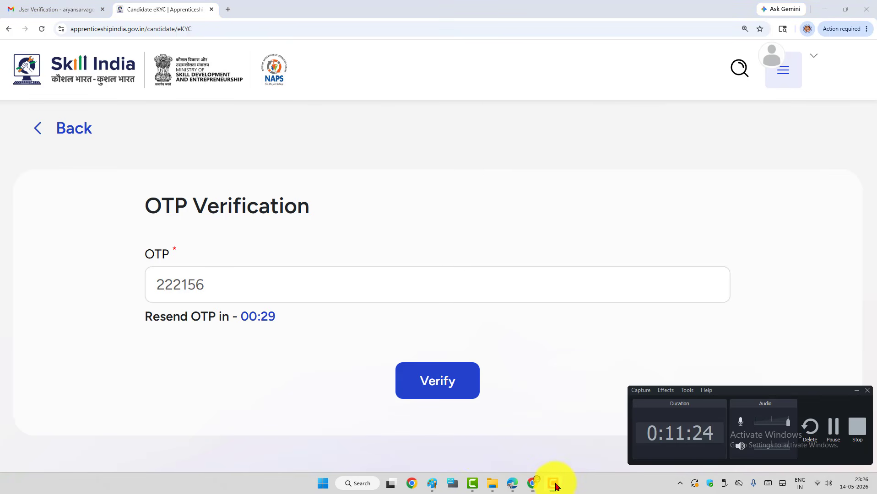
Step: Submit the entered OTP for verification in the eKYC OTP Verification form
{"action": "left_click", "coordinate": [554, 484]}
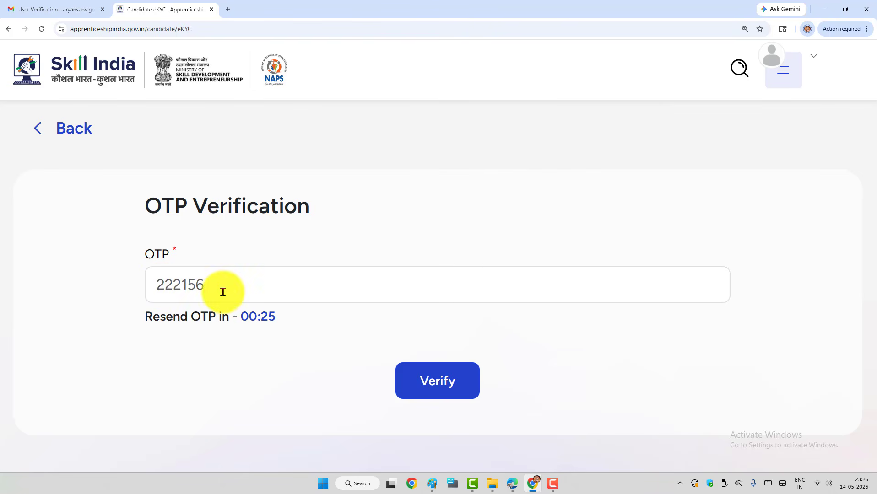
{"action": "left_click", "coordinate": [444, 385]}
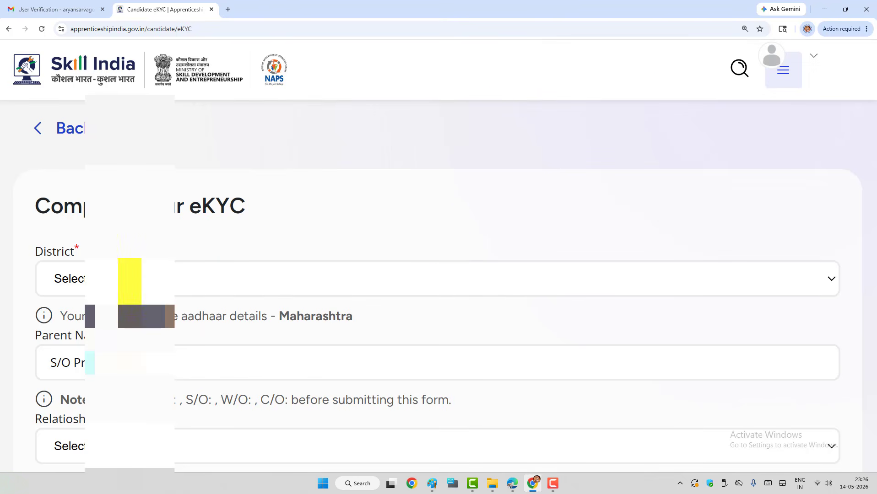
Step: Complete the eKYC details with the district, the parent's name without the S/O prefix, and Father as the relationship
{"action": "left_click", "coordinate": [118, 281]}
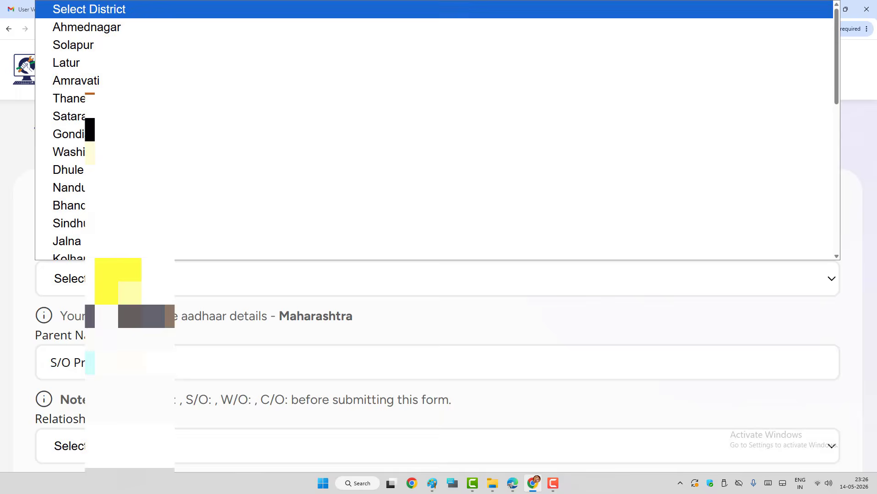
{"action": "left_click", "coordinate": [253, 260]}
{"action": "scroll", "coordinate": [394, 235], "scroll_direction": "down", "scroll_amount": 3}
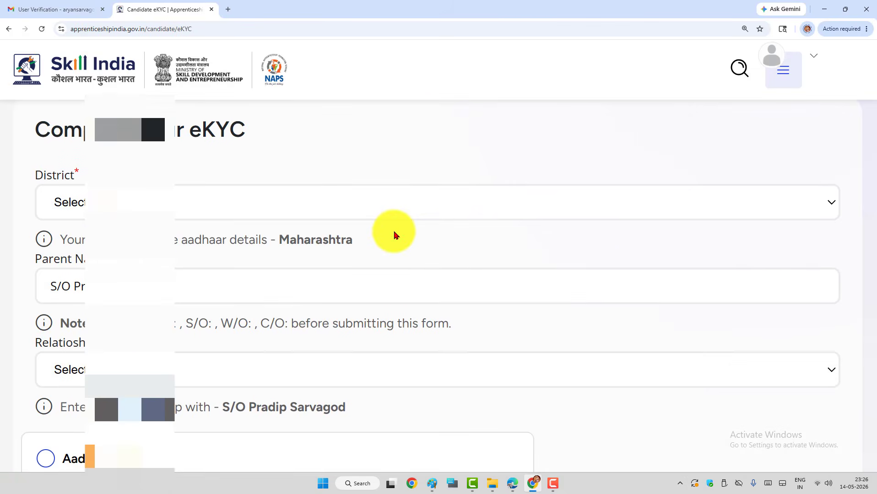
{"action": "scroll", "coordinate": [393, 235], "scroll_direction": "up", "scroll_amount": 2}
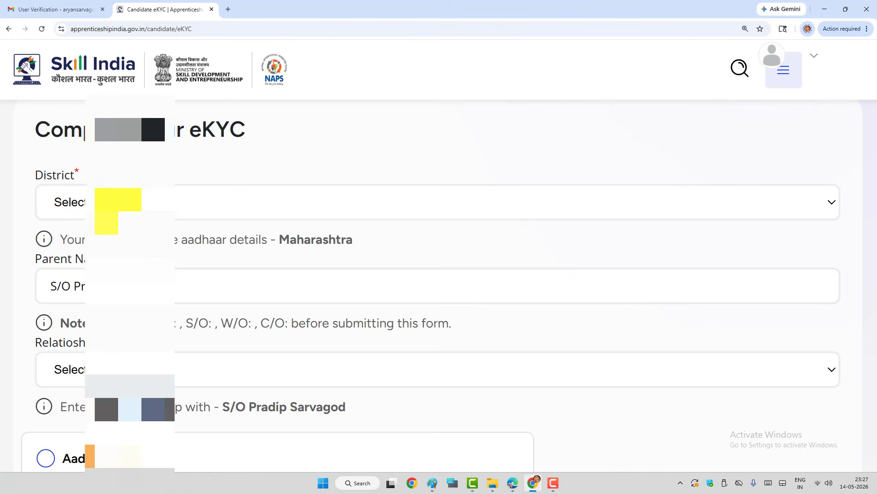
{"action": "left_click", "coordinate": [76, 288]}
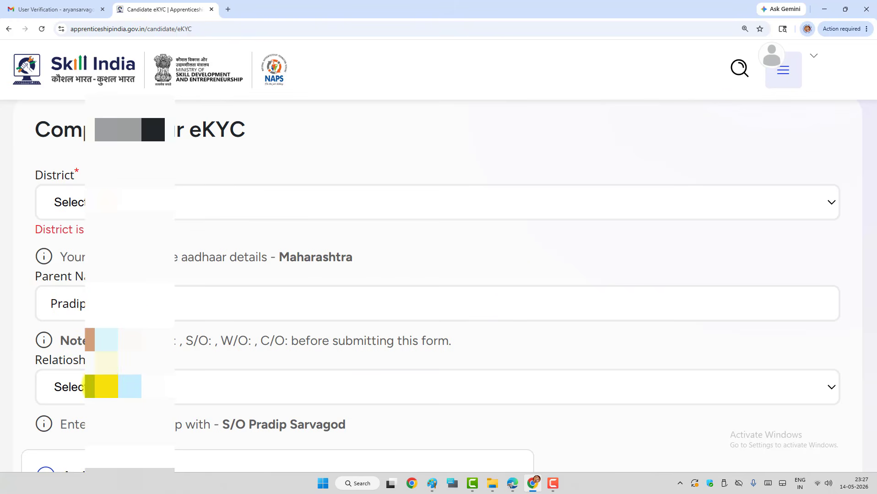
{"action": "left_click", "coordinate": [106, 387]}
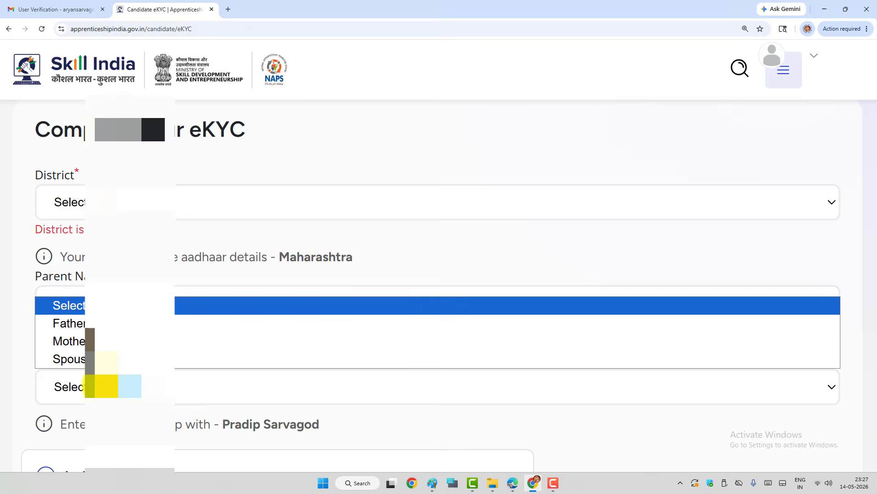
{"action": "left_click", "coordinate": [74, 326]}
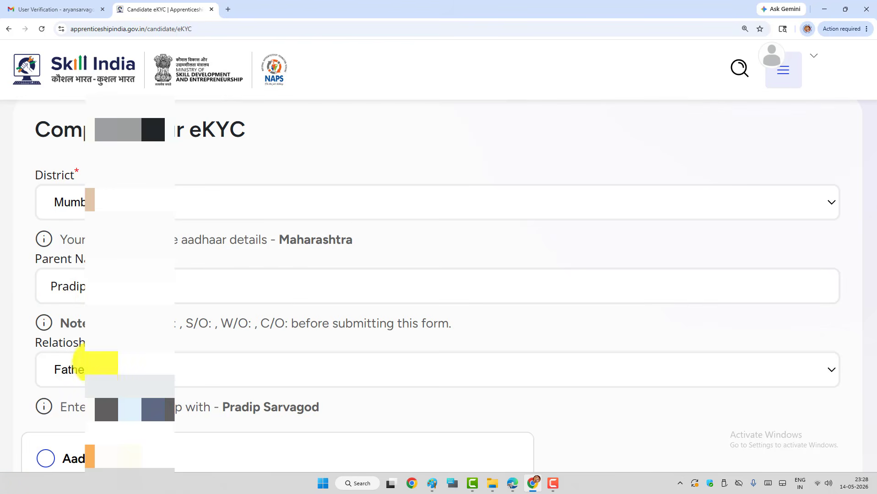
Step: Choose the Aadhaar image instead of uploading a profile image and submit the eKYC form
{"action": "scroll", "coordinate": [106, 374], "scroll_direction": "down", "scroll_amount": 2}
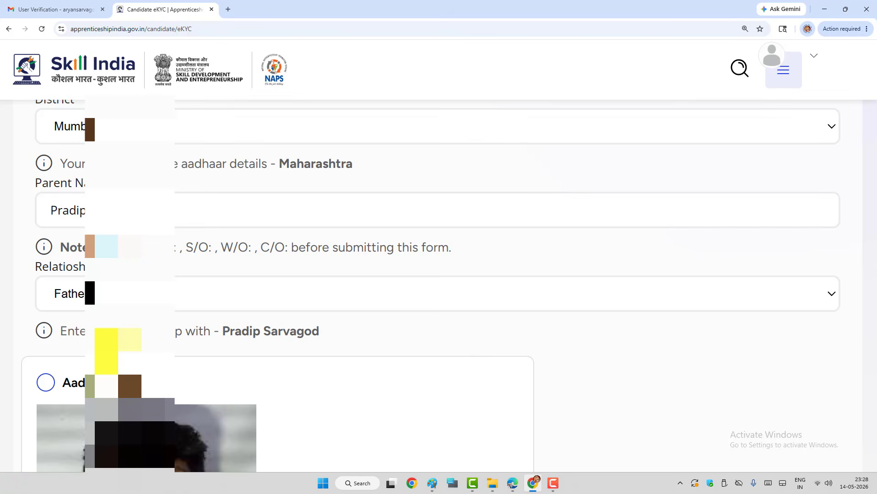
{"action": "scroll", "coordinate": [100, 355], "scroll_direction": "down", "scroll_amount": 6}
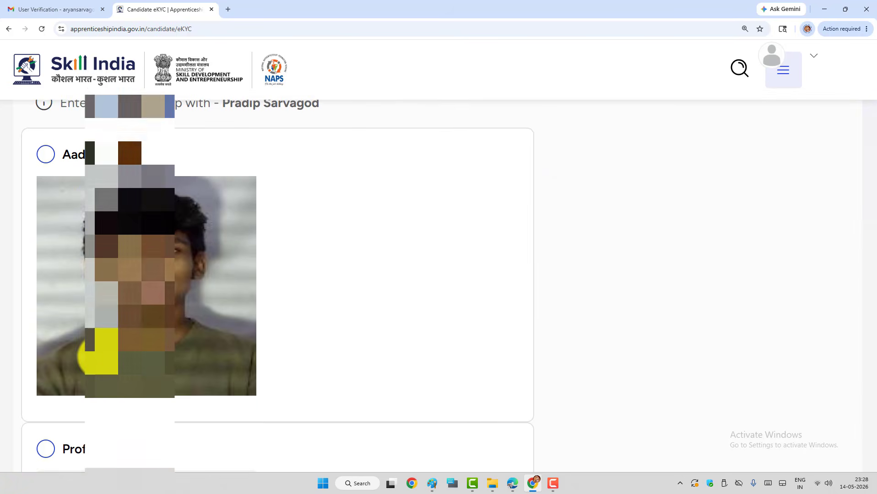
{"action": "scroll", "coordinate": [101, 355], "scroll_direction": "down", "scroll_amount": 2}
{"action": "scroll", "coordinate": [94, 355], "scroll_direction": "down", "scroll_amount": 4}
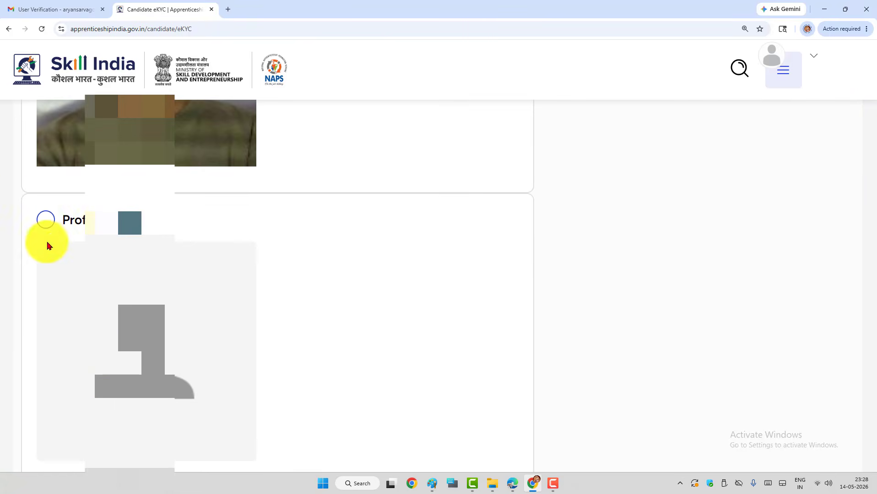
{"action": "scroll", "coordinate": [49, 223], "scroll_direction": "down", "scroll_amount": 5}
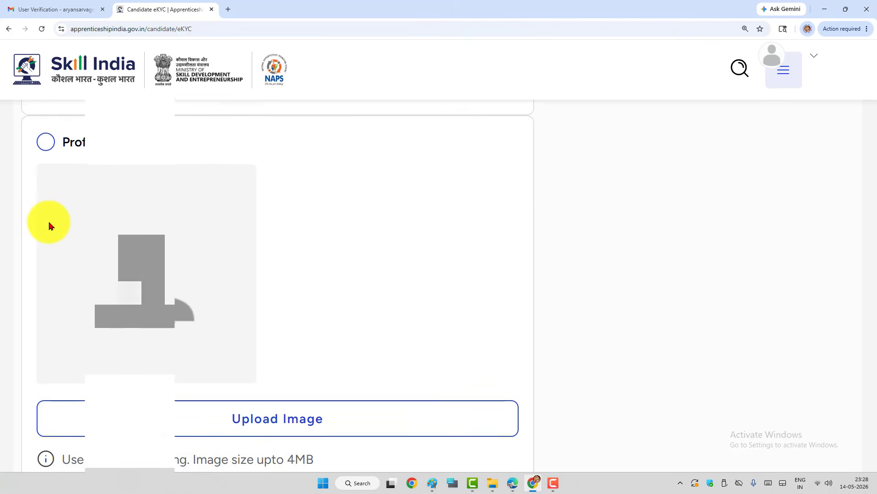
{"action": "scroll", "coordinate": [274, 284], "scroll_direction": "up", "scroll_amount": 10}
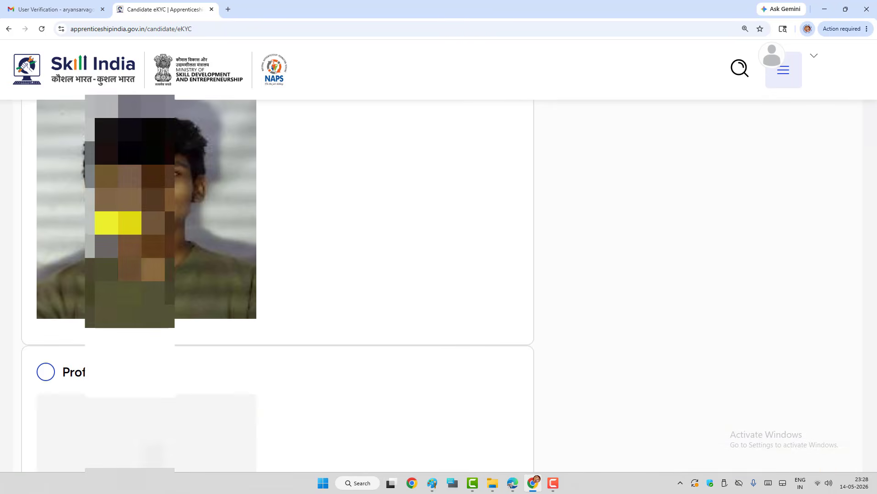
{"action": "left_click", "coordinate": [42, 156]}
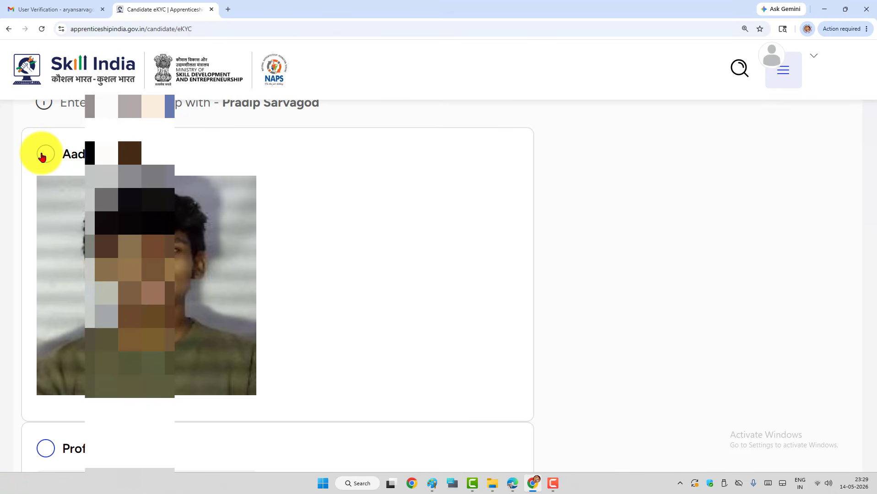
{"action": "scroll", "coordinate": [137, 219], "scroll_direction": "down", "scroll_amount": 5}
{"action": "scroll", "coordinate": [119, 211], "scroll_direction": "up", "scroll_amount": 6}
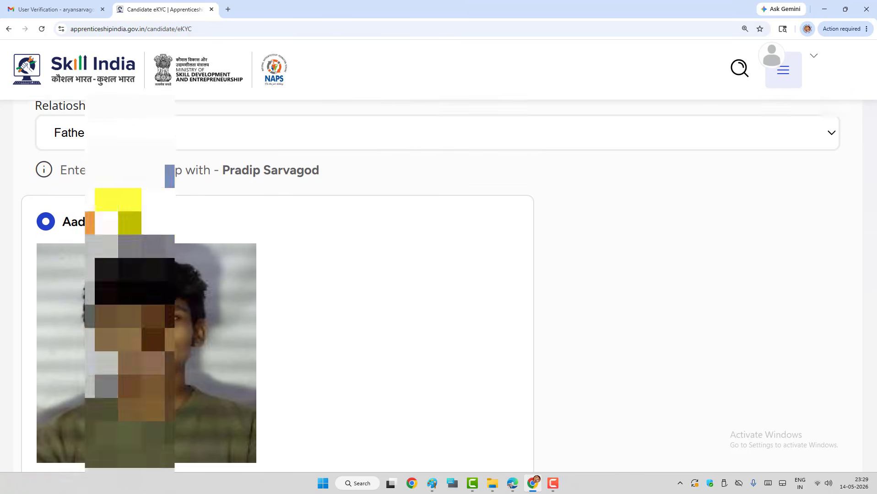
{"action": "scroll", "coordinate": [208, 323], "scroll_direction": "down", "scroll_amount": 6}
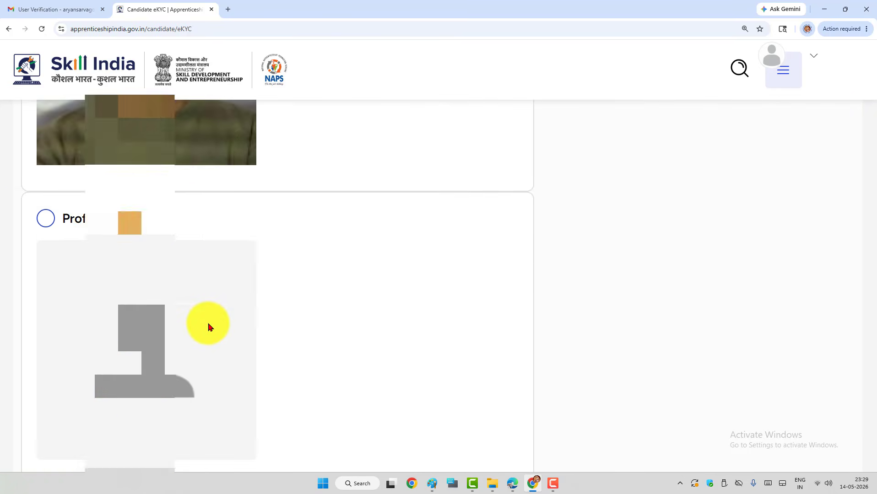
{"action": "scroll", "coordinate": [208, 326], "scroll_direction": "down", "scroll_amount": 3}
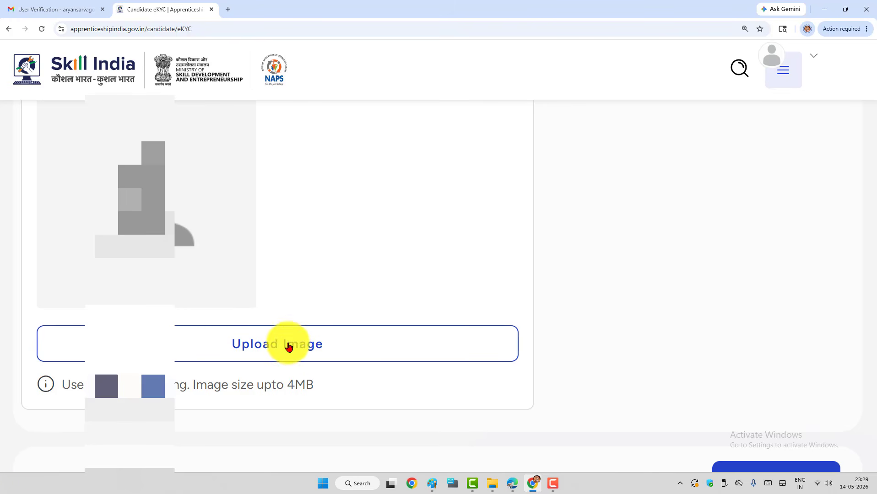
{"action": "scroll", "coordinate": [440, 267], "scroll_direction": "down", "scroll_amount": 2}
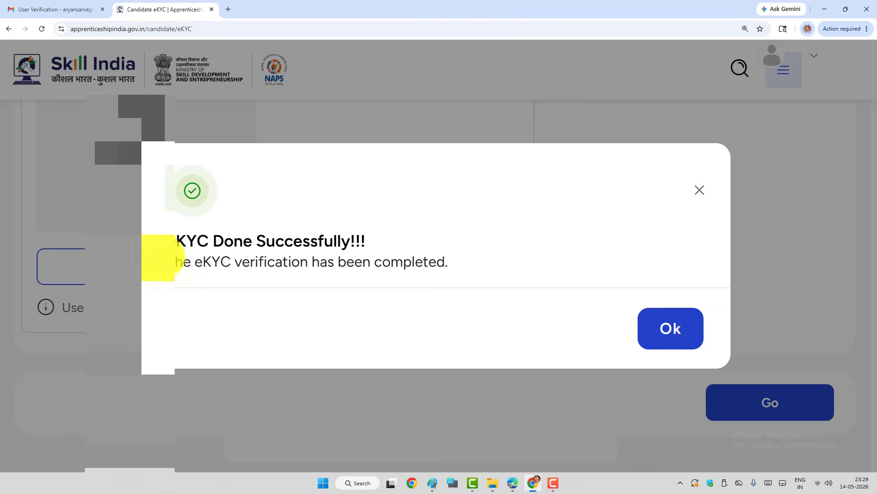
Step: Acknowledge the eKYC completion, dismiss the Aadhaar seeding notice and go to the profile section of the candidate dashboard
{"action": "left_click", "coordinate": [682, 333]}
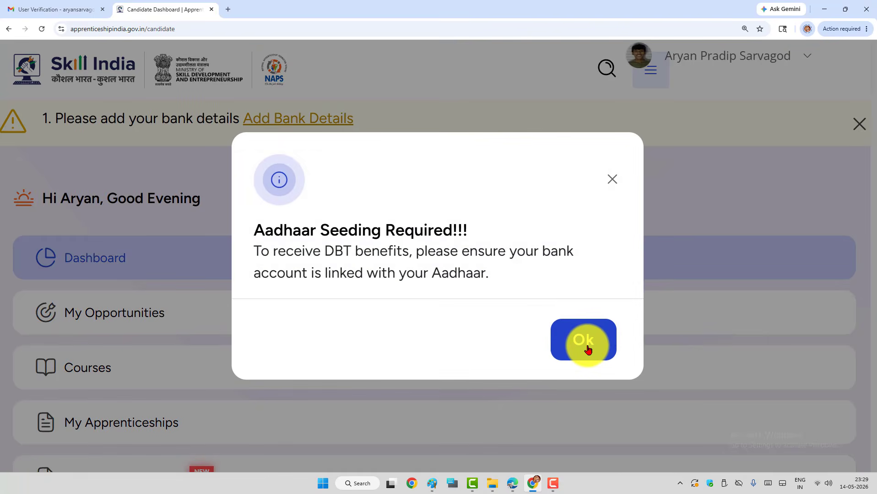
{"action": "left_click", "coordinate": [581, 345]}
{"action": "scroll", "coordinate": [287, 284], "scroll_direction": "down", "scroll_amount": 5}
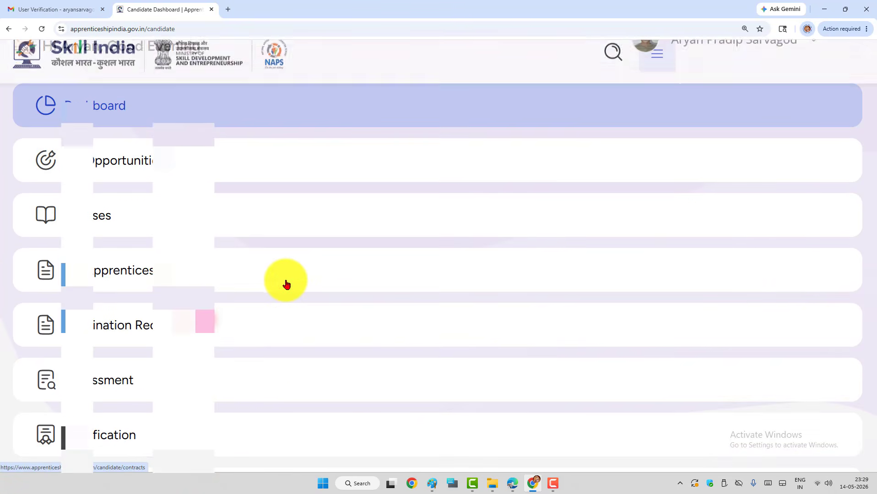
{"action": "scroll", "coordinate": [287, 284], "scroll_direction": "down", "scroll_amount": 3}
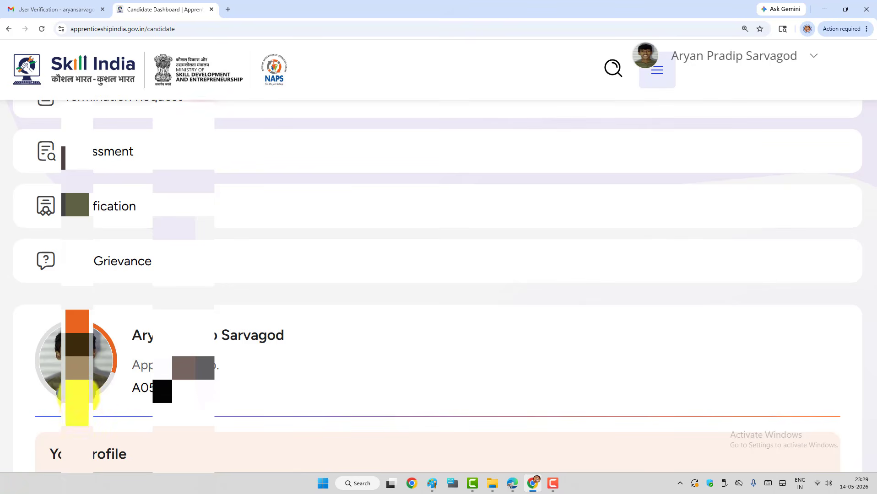
{"action": "scroll", "coordinate": [147, 377], "scroll_direction": "down", "scroll_amount": 5}
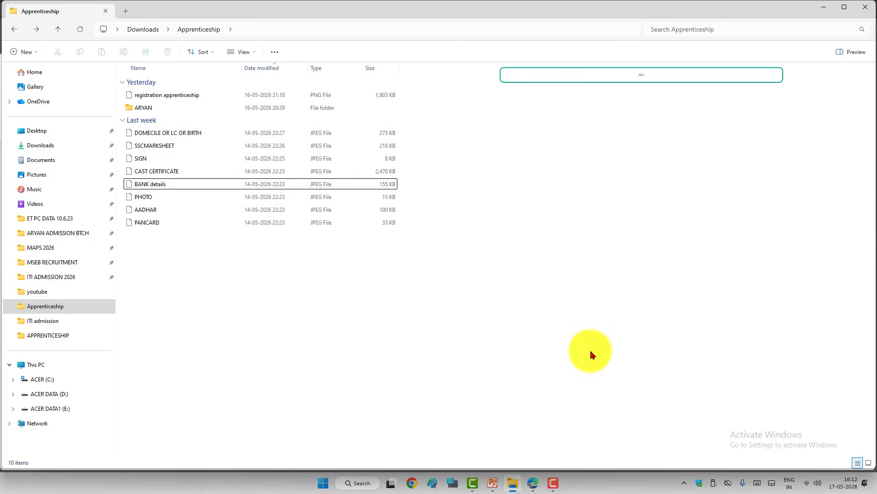
Step: Switch to Microsoft Edge and examine the name, email and mobile number fields in the candidate's Basic Details form
{"action": "left_click", "coordinate": [533, 482]}
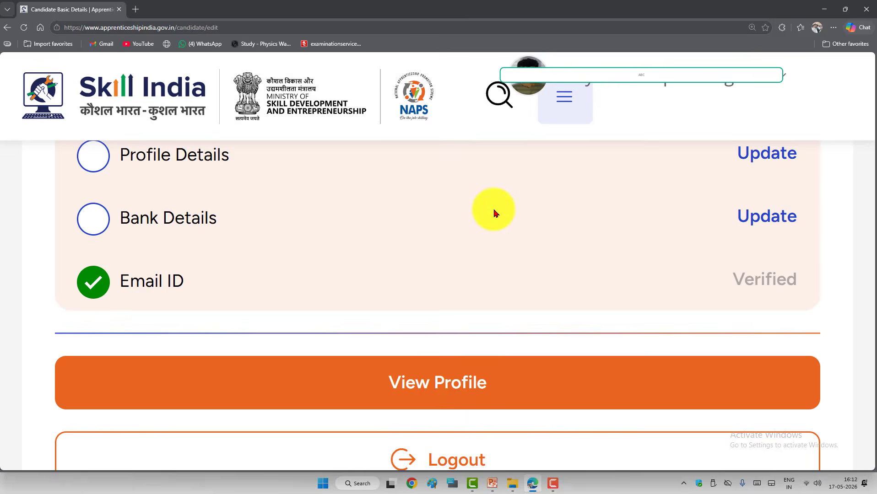
{"action": "scroll", "coordinate": [503, 203], "scroll_direction": "down", "scroll_amount": 8}
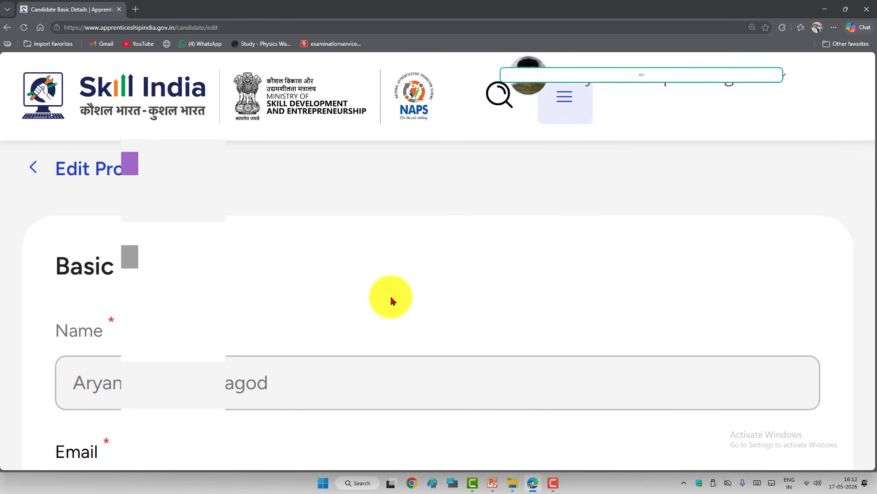
{"action": "scroll", "coordinate": [390, 301], "scroll_direction": "down", "scroll_amount": 6}
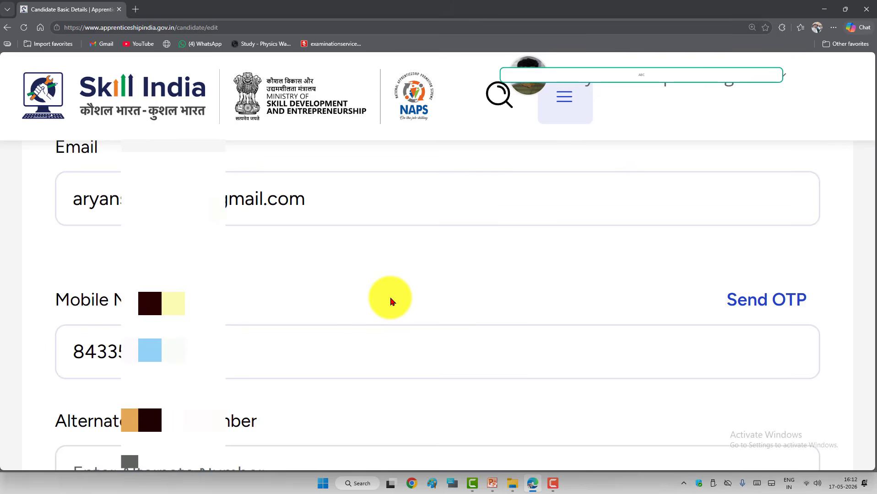
{"action": "scroll", "coordinate": [390, 301], "scroll_direction": "down", "scroll_amount": 3}
{"action": "left_click", "coordinate": [390, 297]}
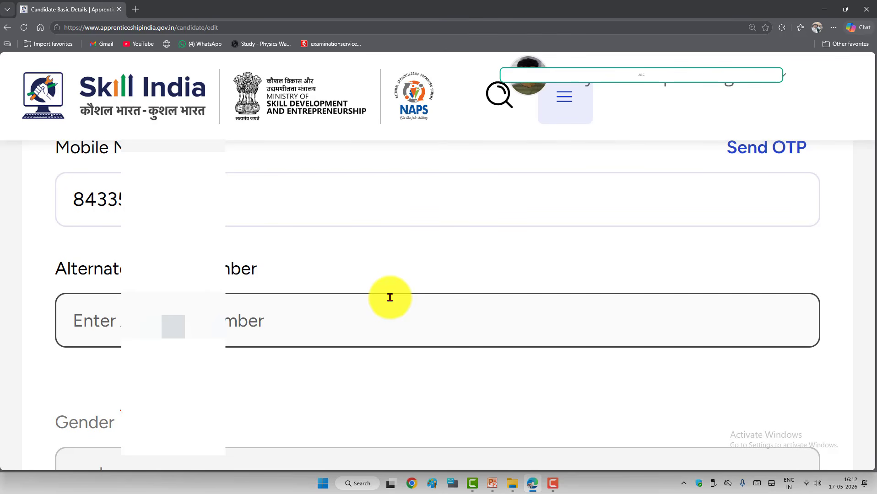
{"action": "scroll", "coordinate": [390, 297], "scroll_direction": "down", "scroll_amount": 2}
{"action": "left_click", "coordinate": [224, 244]}
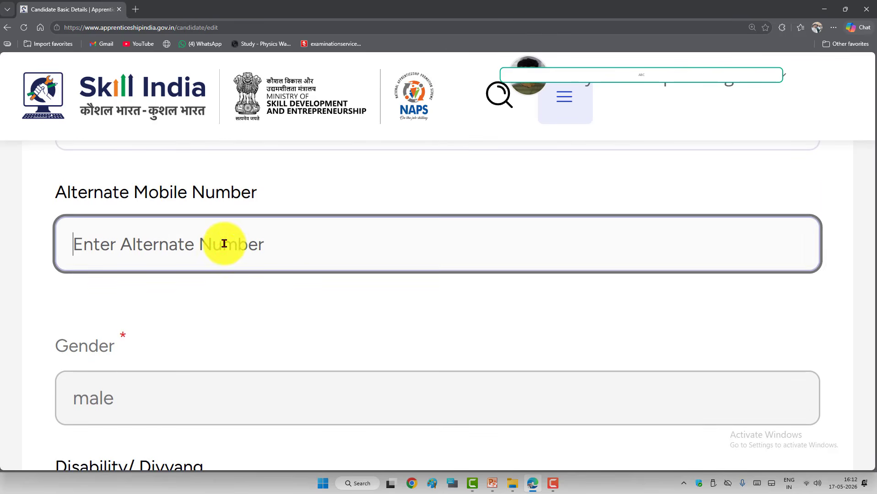
Step: Review the gender, disability, date of birth, parent's name, relationship, mother's name and ID proof fields of the Basic Details form
{"action": "scroll", "coordinate": [323, 242], "scroll_direction": "down", "scroll_amount": 4}
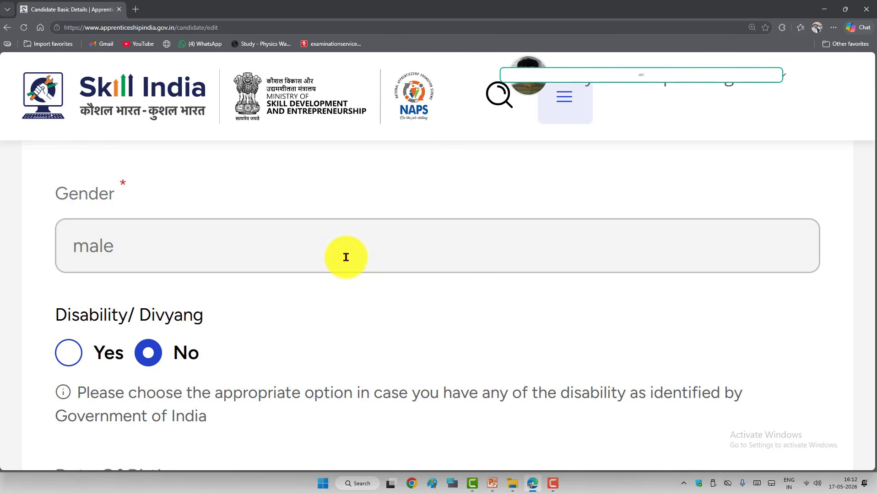
{"action": "scroll", "coordinate": [345, 256], "scroll_direction": "down", "scroll_amount": 2}
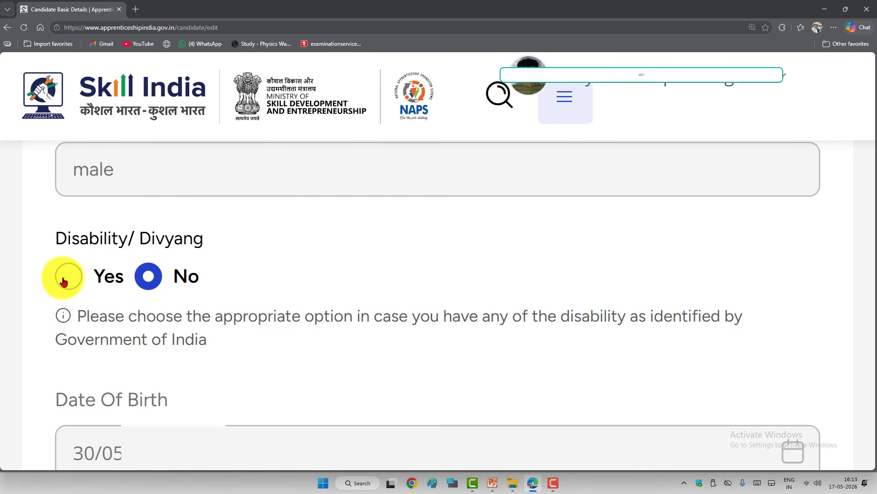
{"action": "scroll", "coordinate": [265, 259], "scroll_direction": "down", "scroll_amount": 3}
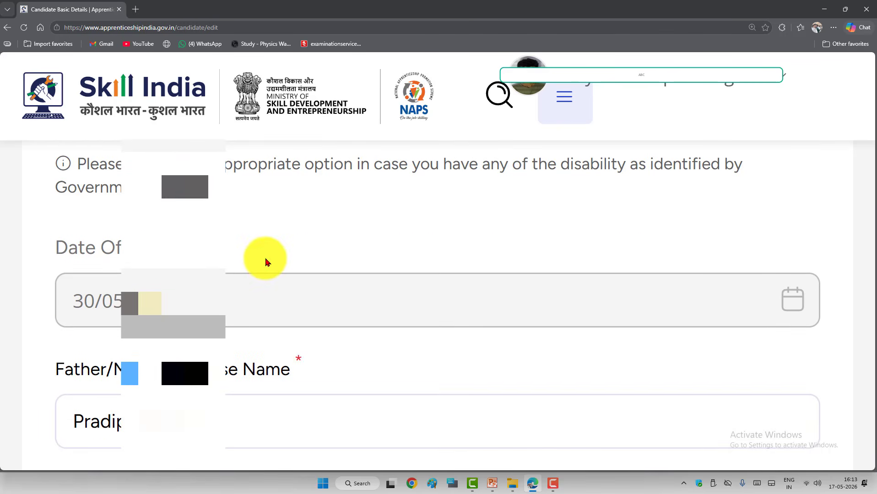
{"action": "scroll", "coordinate": [265, 262], "scroll_direction": "down", "scroll_amount": 3}
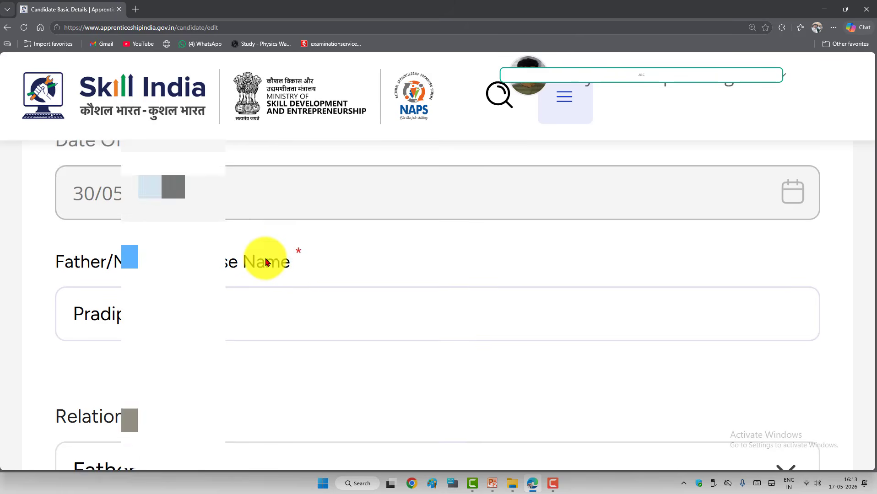
{"action": "scroll", "coordinate": [266, 260], "scroll_direction": "down", "scroll_amount": 3}
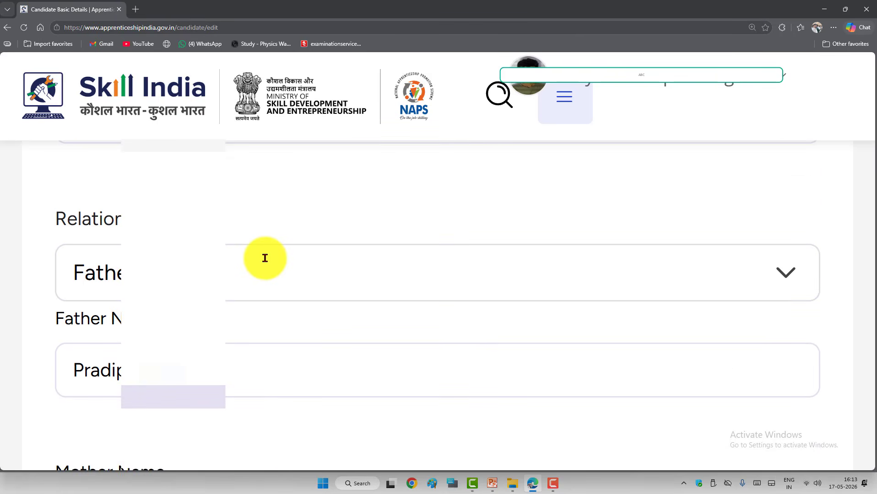
{"action": "scroll", "coordinate": [264, 259], "scroll_direction": "down", "scroll_amount": 2}
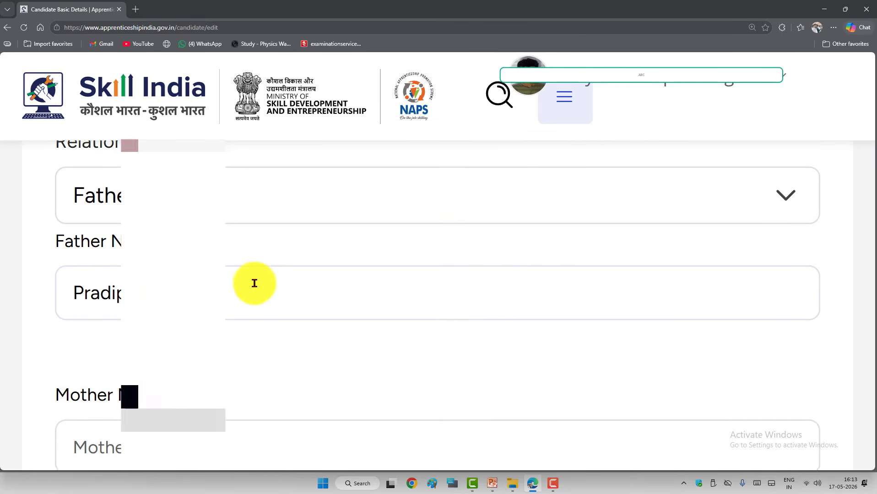
{"action": "scroll", "coordinate": [254, 285], "scroll_direction": "down", "scroll_amount": 3}
{"action": "scroll", "coordinate": [255, 284], "scroll_direction": "up", "scroll_amount": 2}
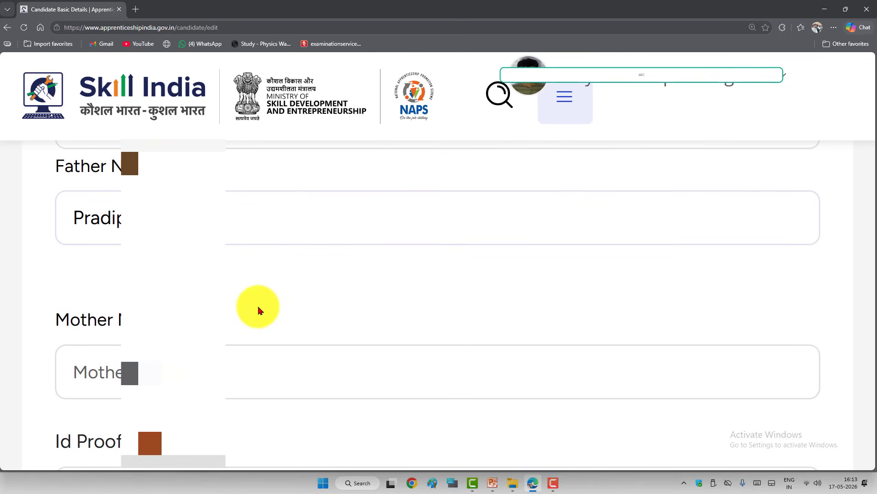
{"action": "scroll", "coordinate": [257, 307], "scroll_direction": "down", "scroll_amount": 2}
{"action": "scroll", "coordinate": [248, 283], "scroll_direction": "down", "scroll_amount": 2}
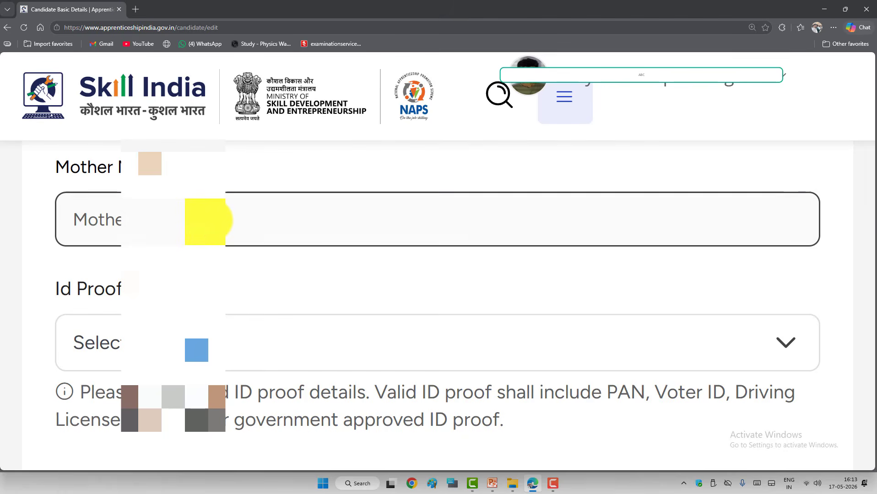
Step: Enter the mother's name and choose PAN Card as the ID proof type
{"action": "left_click", "coordinate": [209, 220]}
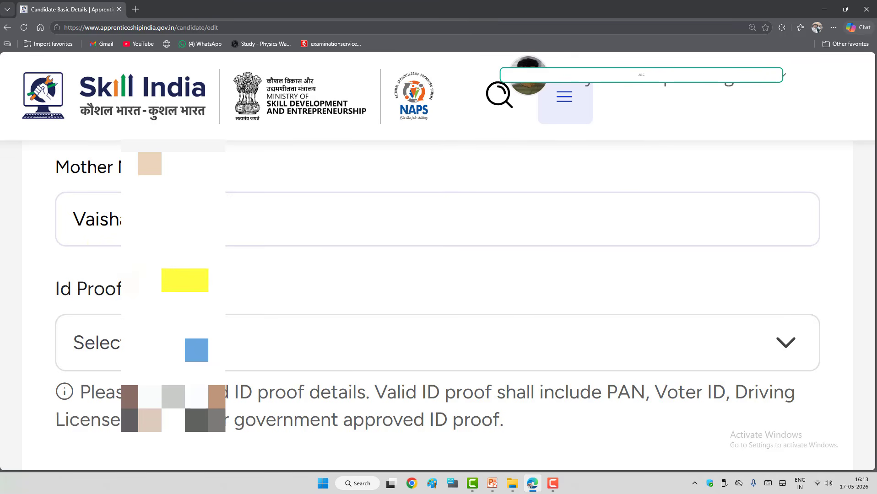
{"action": "scroll", "coordinate": [185, 280], "scroll_direction": "down", "scroll_amount": 1}
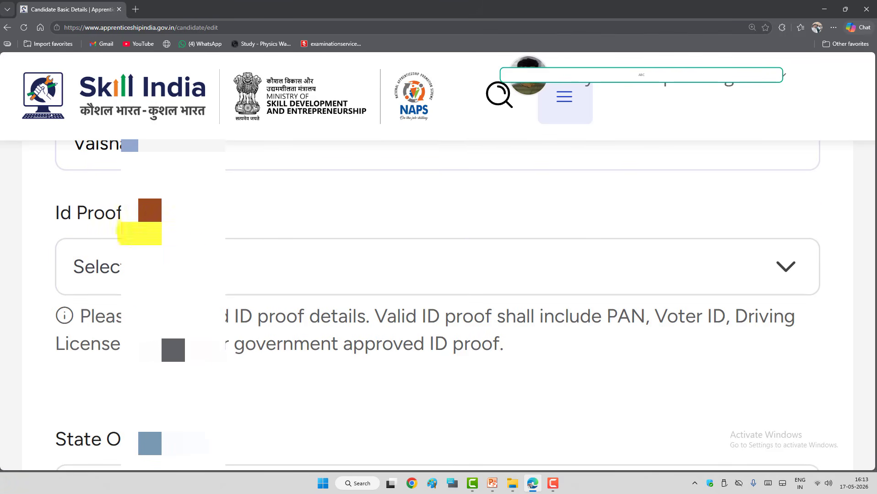
{"action": "left_click", "coordinate": [150, 268]}
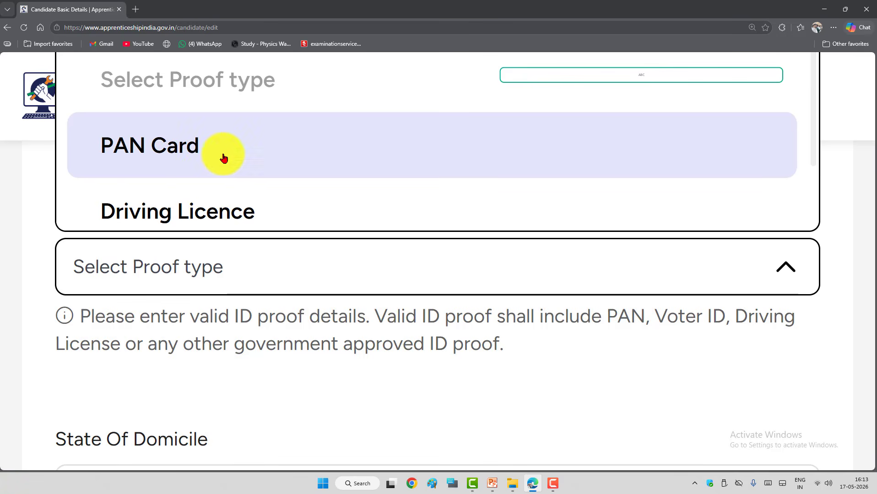
{"action": "scroll", "coordinate": [197, 170], "scroll_direction": "down", "scroll_amount": 2}
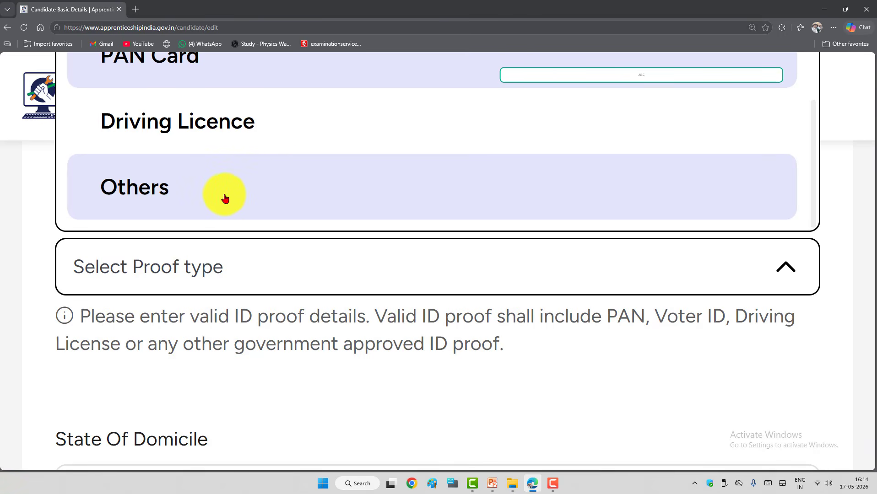
{"action": "left_click", "coordinate": [150, 69]}
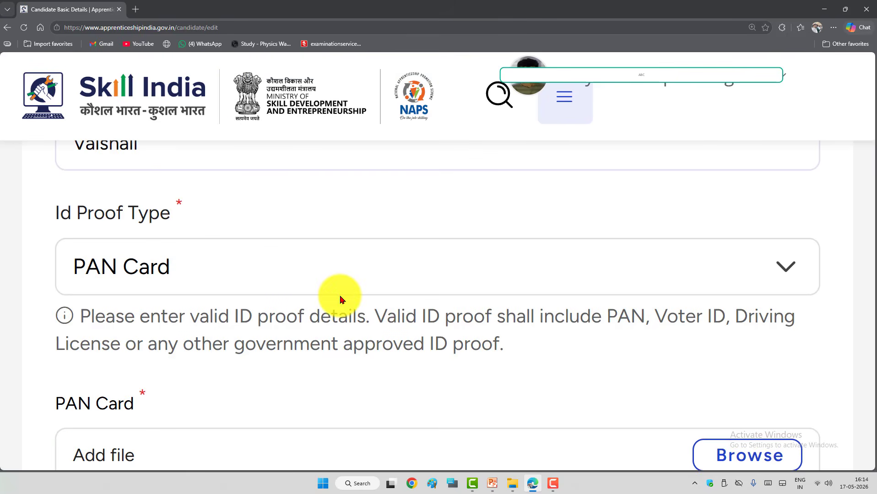
Step: Attach the PANCARD file from the ARYAN folder as the PAN card proof and enter the candidate's PAN number
{"action": "scroll", "coordinate": [340, 300], "scroll_direction": "down", "scroll_amount": 3}
{"action": "scroll", "coordinate": [141, 289], "scroll_direction": "down", "scroll_amount": 2}
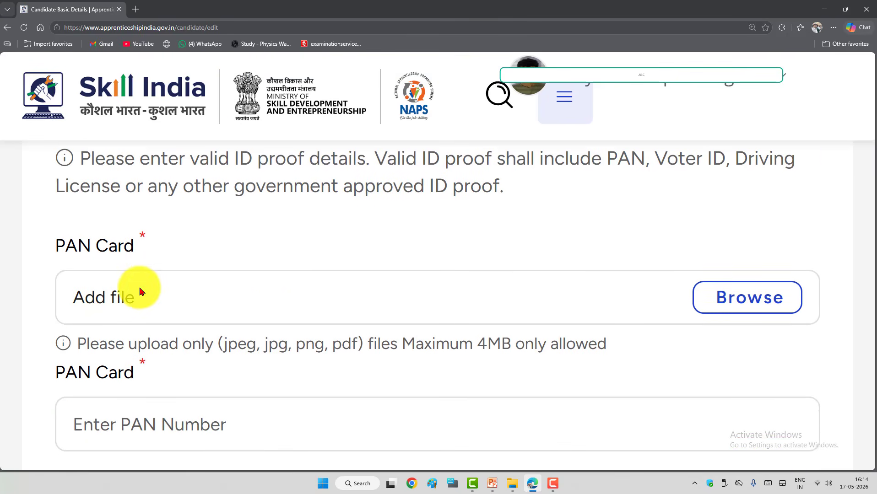
{"action": "left_click", "coordinate": [131, 372]}
{"action": "left_click", "coordinate": [131, 230]}
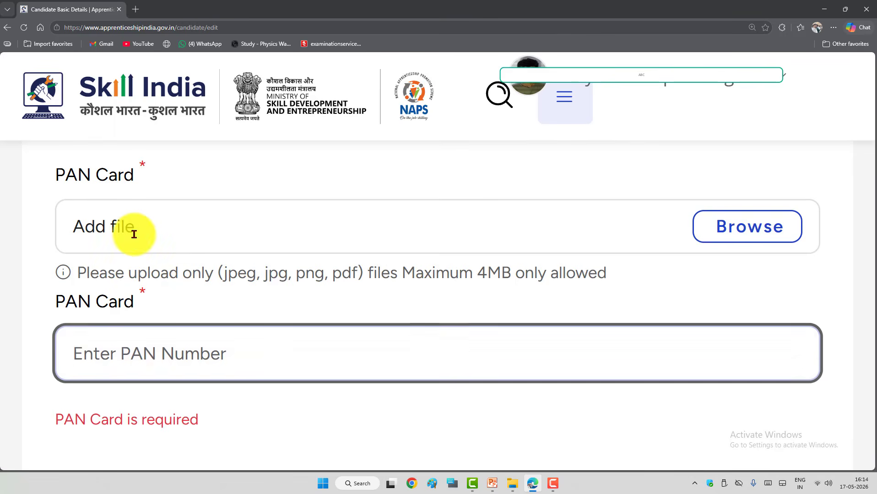
{"action": "left_click", "coordinate": [769, 238]}
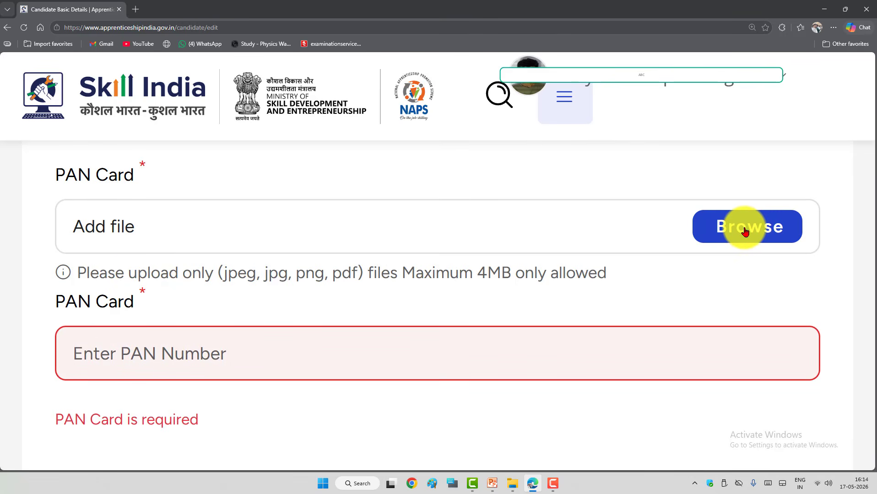
{"action": "left_click", "coordinate": [360, 269]}
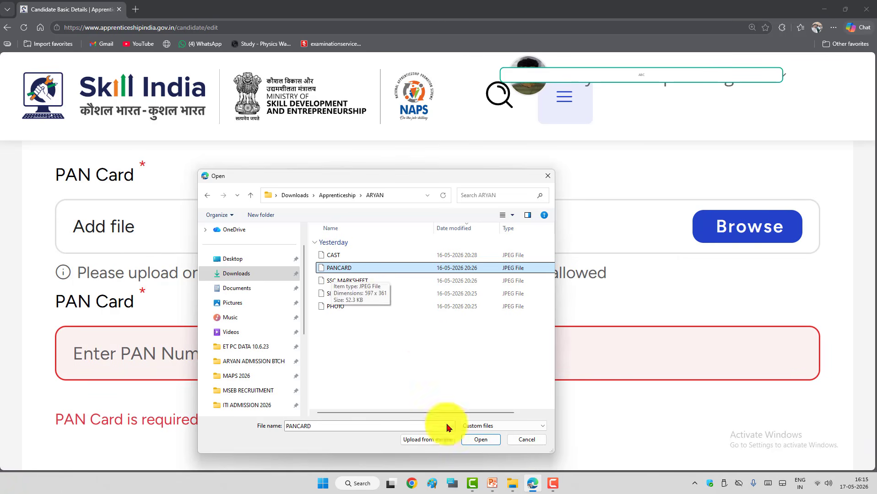
{"action": "left_click", "coordinate": [481, 440]}
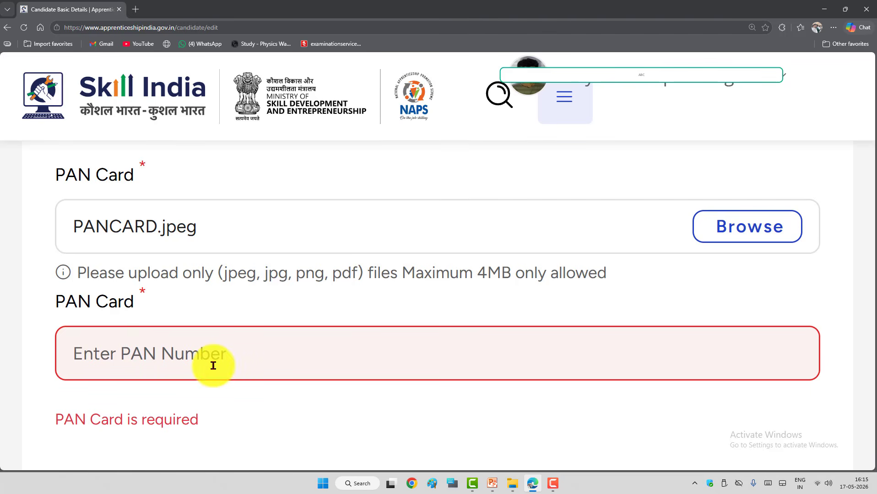
{"action": "left_click", "coordinate": [202, 352]}
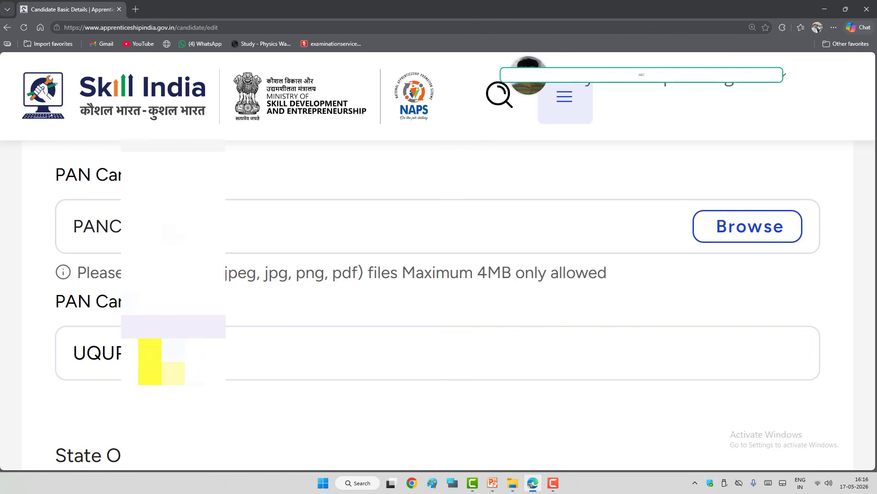
Step: Set the State of Domicile to Maharashtra
{"action": "scroll", "coordinate": [438, 302], "scroll_direction": "down", "scroll_amount": 5}
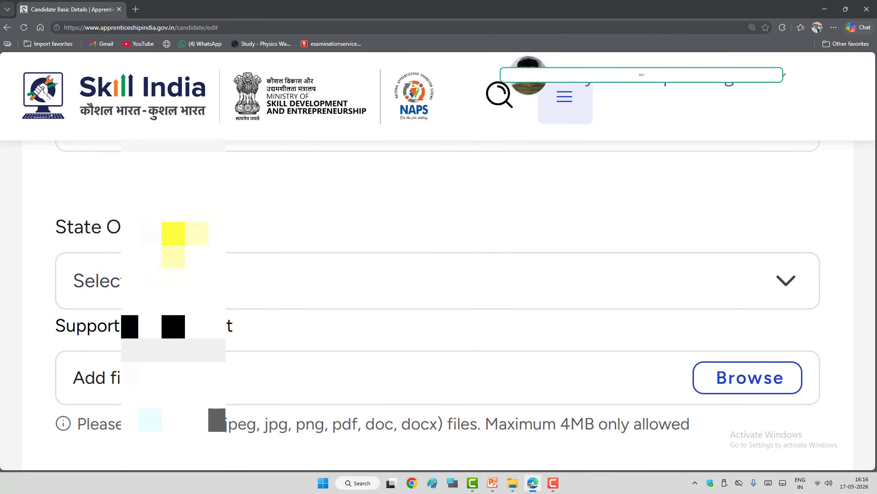
{"action": "left_click", "coordinate": [221, 280]}
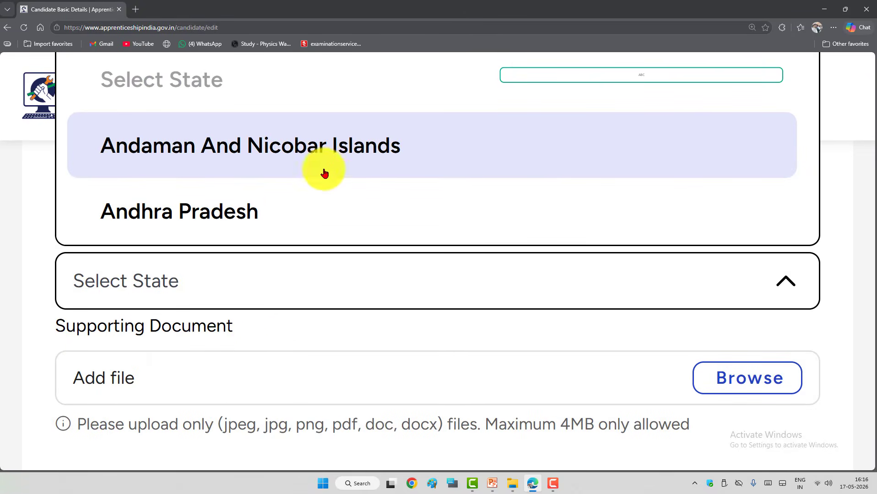
{"action": "scroll", "coordinate": [321, 197], "scroll_direction": "down", "scroll_amount": 8}
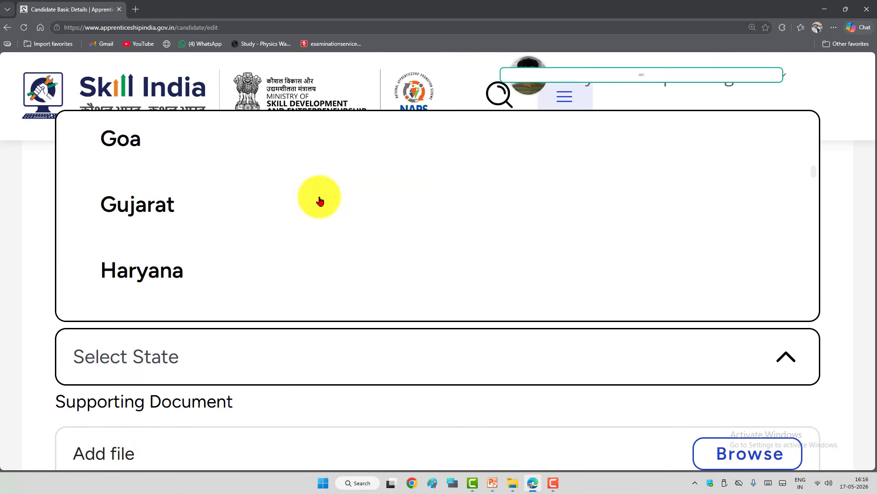
{"action": "scroll", "coordinate": [320, 202], "scroll_direction": "down", "scroll_amount": 10}
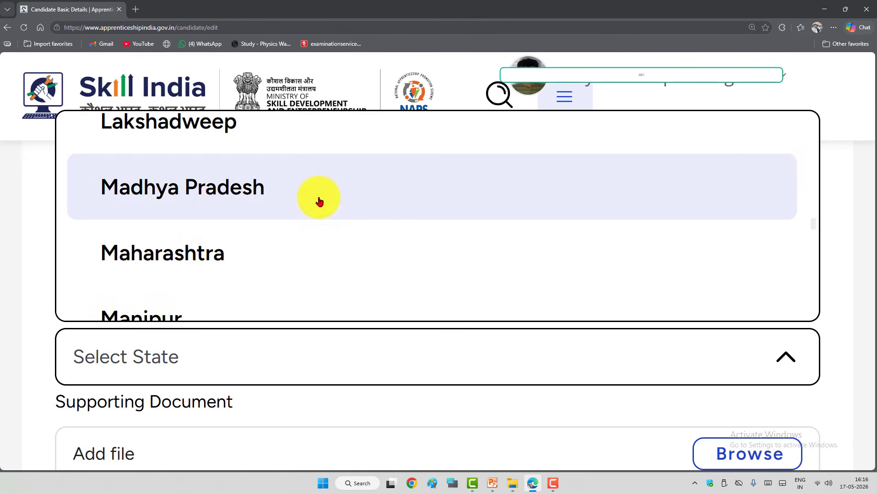
{"action": "left_click", "coordinate": [268, 256]}
Step: Set the candidate's category to Schedule Caste, leaving the supporting document for the domicile empty
{"action": "scroll", "coordinate": [333, 371], "scroll_direction": "down", "scroll_amount": 3}
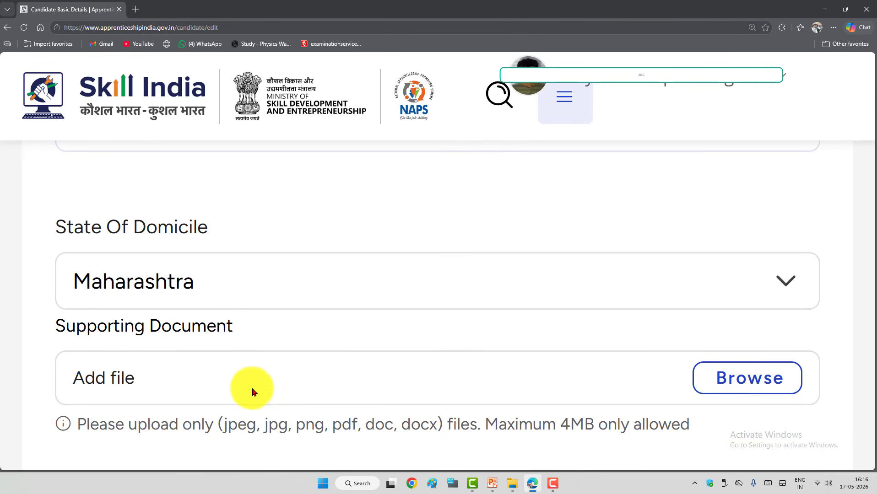
{"action": "scroll", "coordinate": [252, 392], "scroll_direction": "down", "scroll_amount": 2}
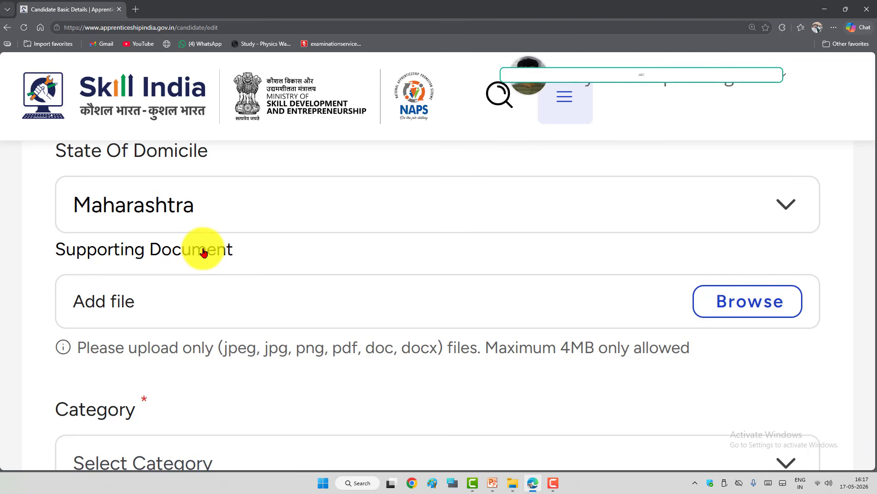
{"action": "scroll", "coordinate": [257, 282], "scroll_direction": "down", "scroll_amount": 1}
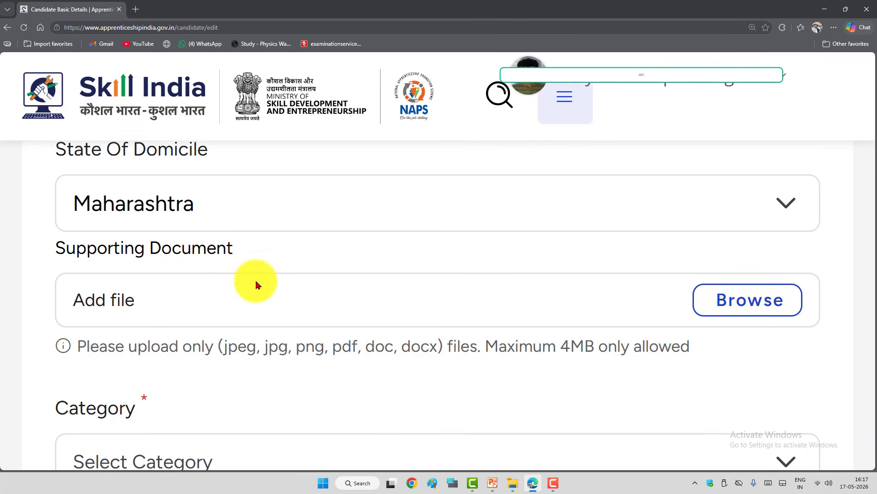
{"action": "scroll", "coordinate": [255, 283], "scroll_direction": "down", "scroll_amount": 3}
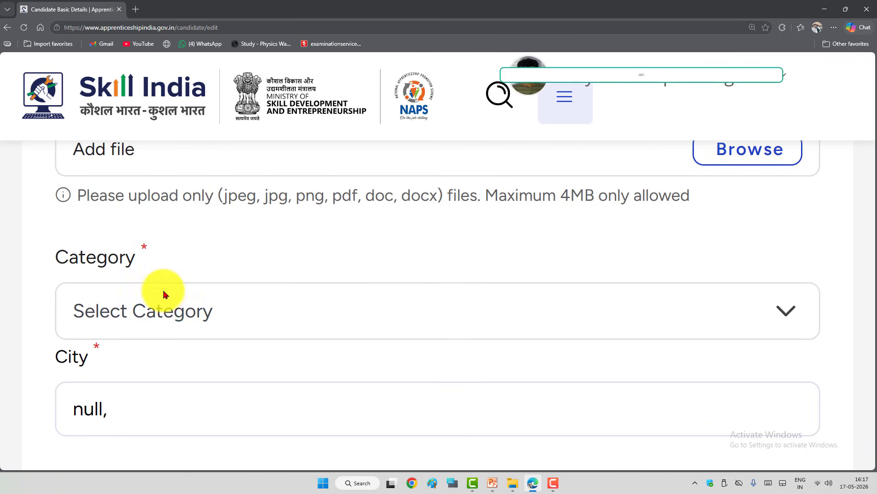
{"action": "left_click", "coordinate": [165, 294]}
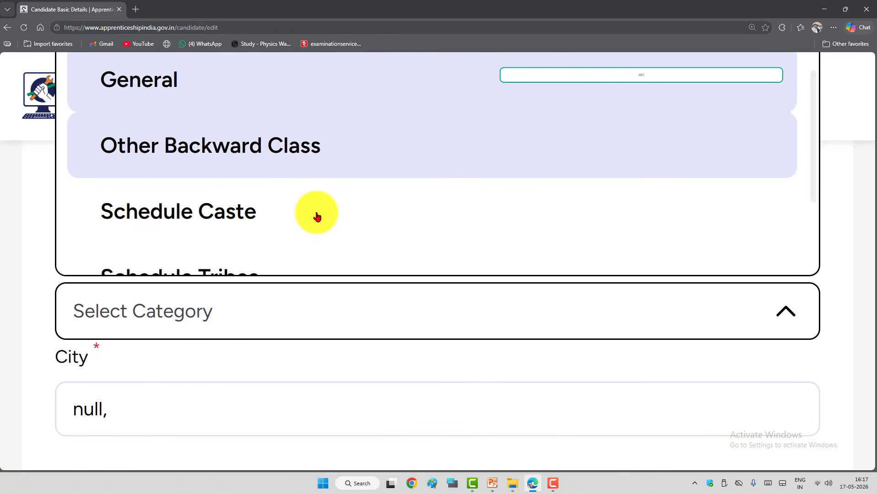
{"action": "scroll", "coordinate": [318, 216], "scroll_direction": "down", "scroll_amount": 3}
{"action": "scroll", "coordinate": [317, 216], "scroll_direction": "up", "scroll_amount": 2}
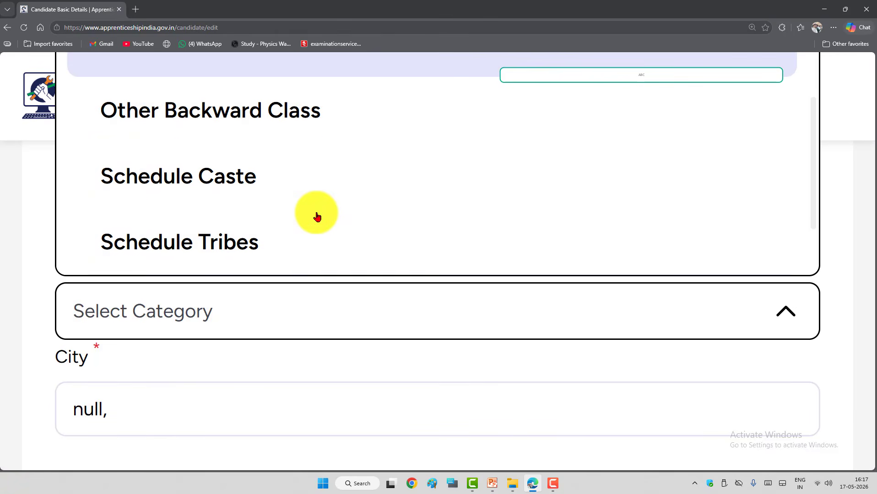
{"action": "left_click", "coordinate": [274, 165]}
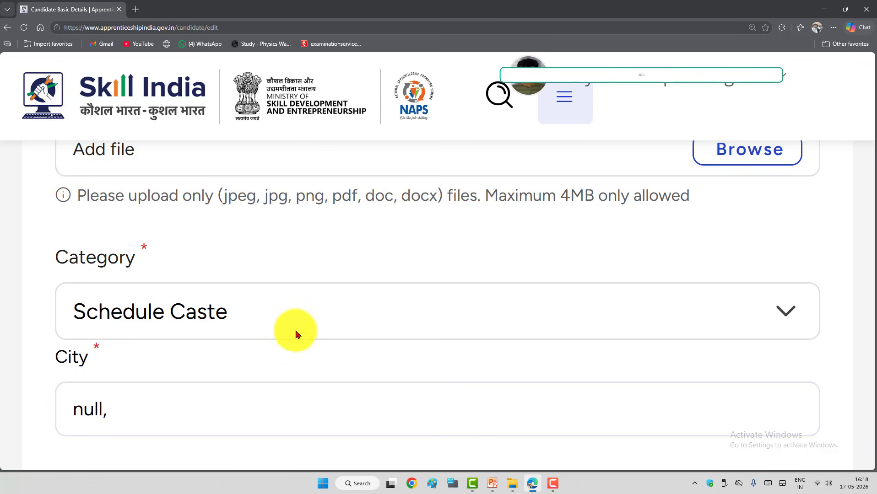
Step: Clear the prefilled "null," text from the City field
{"action": "scroll", "coordinate": [296, 334], "scroll_direction": "down", "scroll_amount": 2}
{"action": "left_click", "coordinate": [138, 334]}
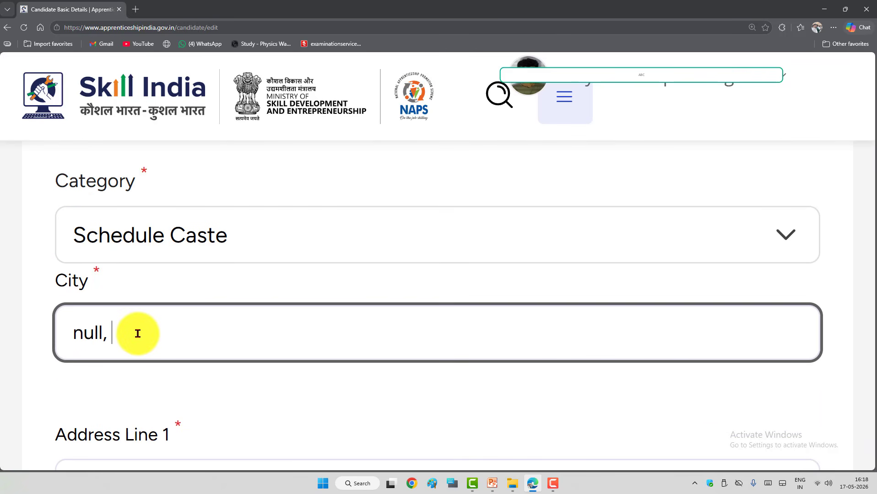
{"action": "key", "text": "BackSpace"}
{"action": "key", "text": "BackSpace"}
{"action": "key", "text": "BackSpace"}
{"action": "key", "text": "BackSpace"}
{"action": "key", "text": "BackSpace"}
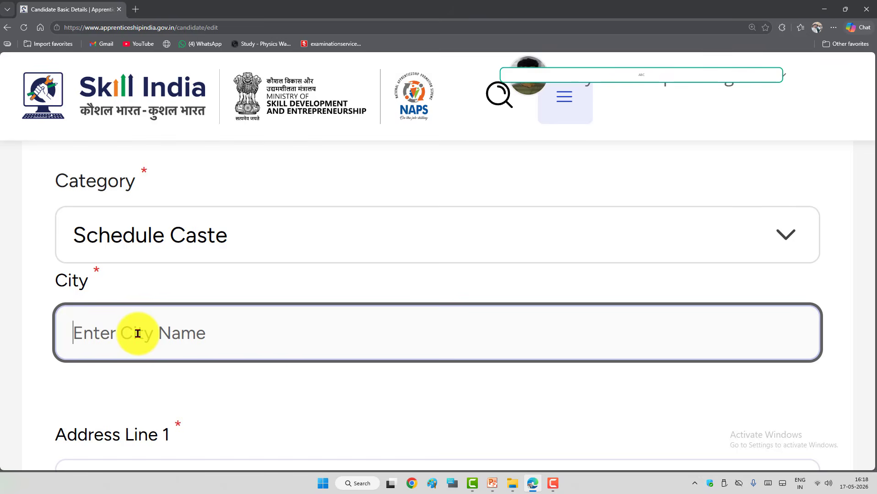
Step: Remove every "null" entry and its surplus comma from Address Line 1, keeping the rest of the address
{"action": "scroll", "coordinate": [166, 276], "scroll_direction": "down", "scroll_amount": 5}
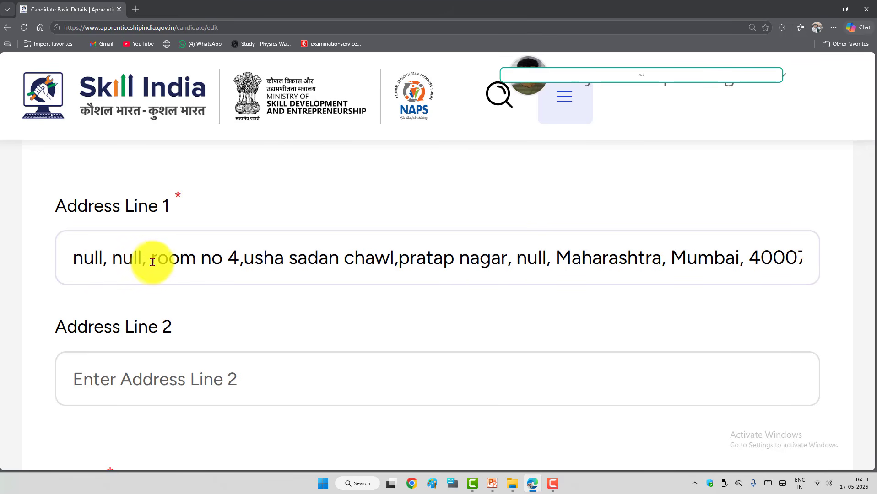
{"action": "left_click", "coordinate": [153, 260]}
{"action": "key", "text": "BackSpace"}
{"action": "key", "text": "BackSpace"}
{"action": "key", "text": "BackSpace"}
{"action": "key", "text": "BackSpace"}
{"action": "key", "text": "BackSpace"}
{"action": "key", "text": "BackSpace"}
{"action": "key", "text": "BackSpace"}
{"action": "key", "text": "BackSpace"}
{"action": "key", "text": "BackSpace"}
{"action": "key", "text": "BackSpace"}
{"action": "key", "text": "BackSpace"}
{"action": "key", "text": "BackSpace"}
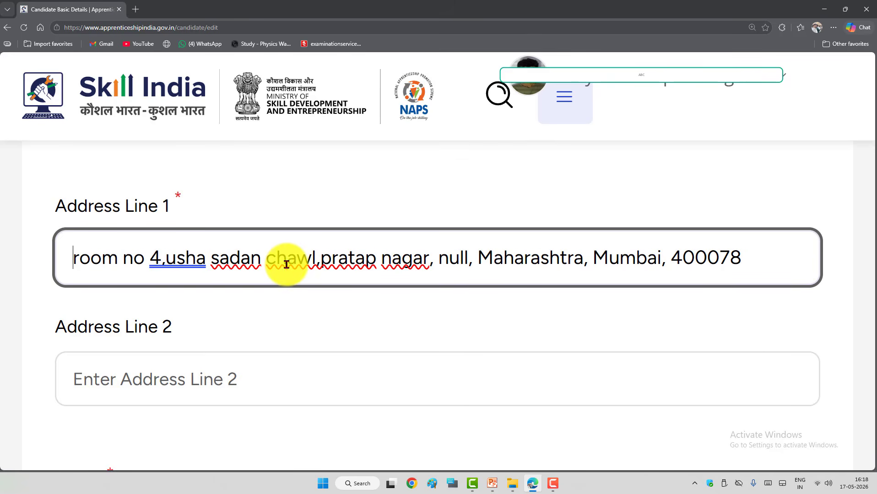
{"action": "left_click", "coordinate": [469, 260]}
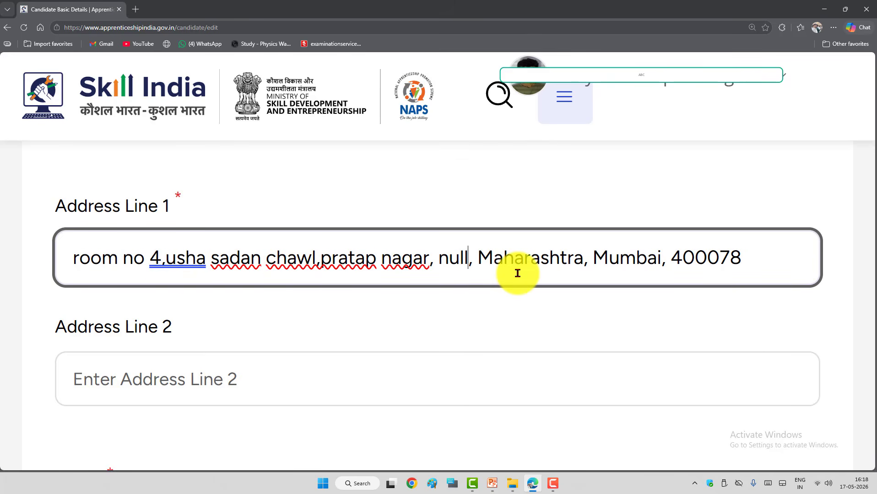
{"action": "key", "text": "BackSpace"}
{"action": "key", "text": "BackSpace"}
{"action": "key", "text": "BackSpace"}
{"action": "key", "text": "BackSpace"}
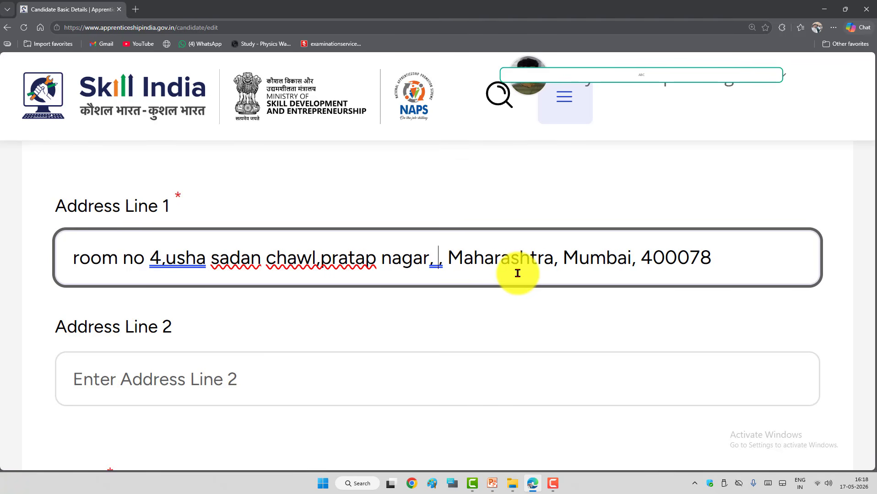
{"action": "key", "text": "Delete"}
{"action": "key", "text": "Delete"}
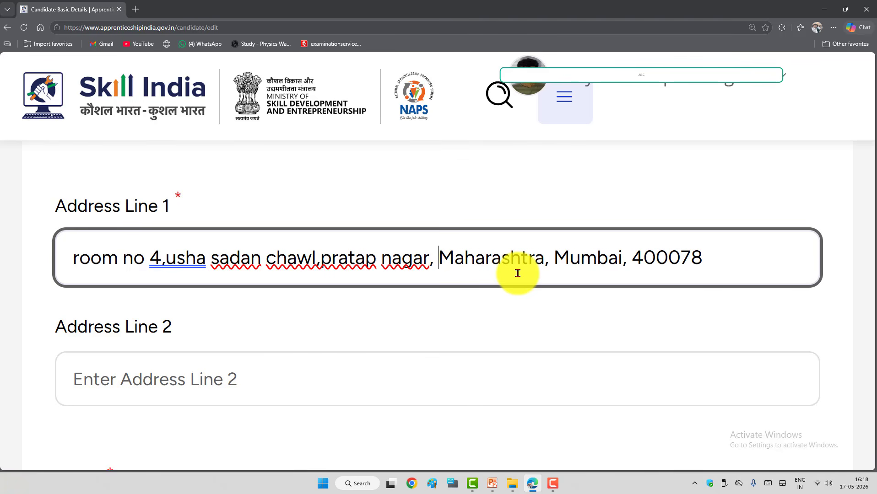
Step: Browse for a file to add as the Candidate Signature Image
{"action": "scroll", "coordinate": [517, 274], "scroll_direction": "down", "scroll_amount": 5}
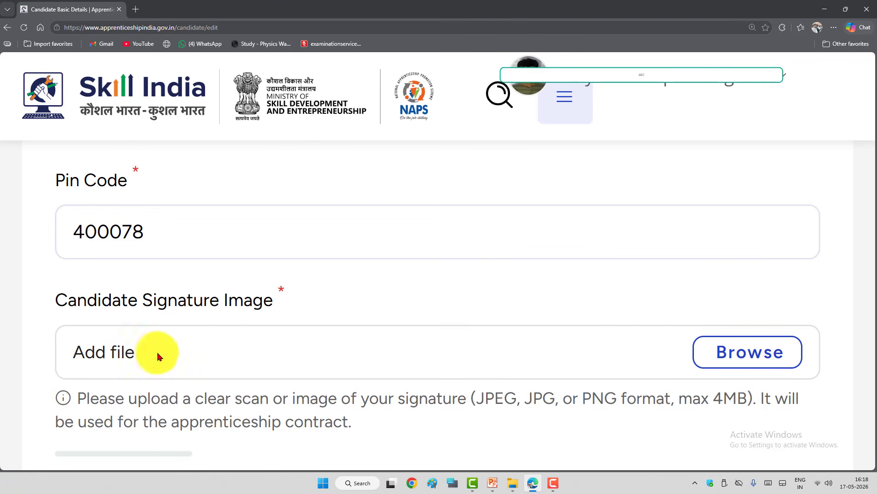
{"action": "left_click", "coordinate": [740, 357]}
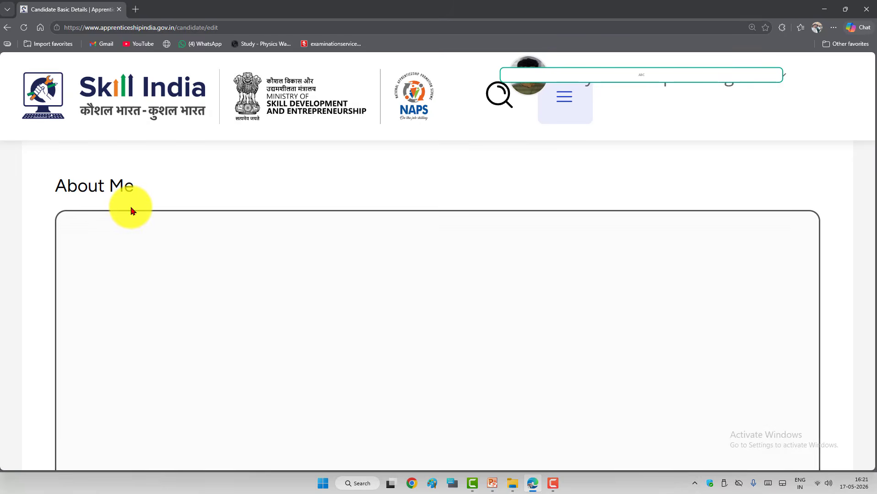
Step: Write "I AM ELECTRICIAN" as the About Me description and save the candidate's details as a draft
{"action": "left_click", "coordinate": [96, 230]}
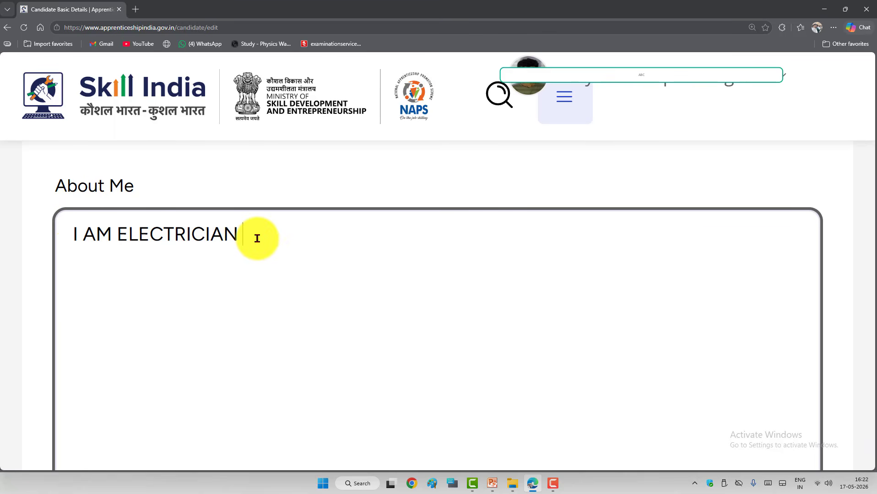
{"action": "scroll", "coordinate": [247, 261], "scroll_direction": "down", "scroll_amount": 5}
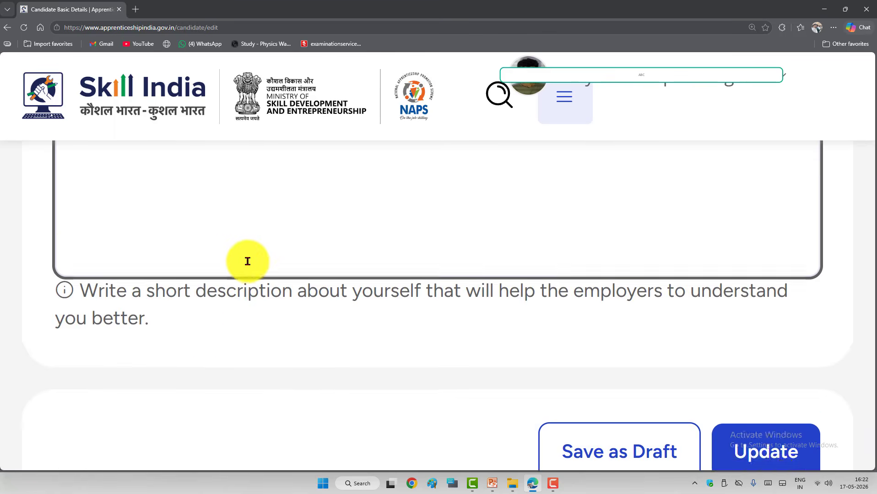
{"action": "scroll", "coordinate": [289, 316], "scroll_direction": "down", "scroll_amount": 2}
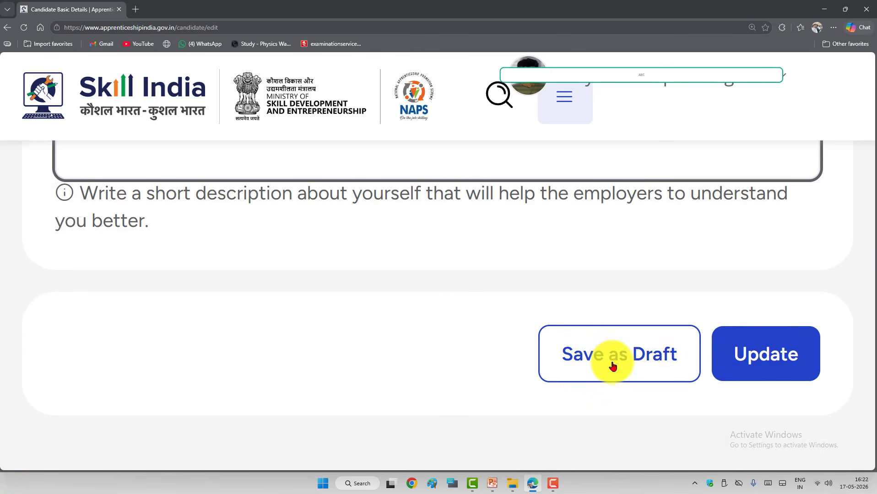
{"action": "left_click", "coordinate": [612, 364]}
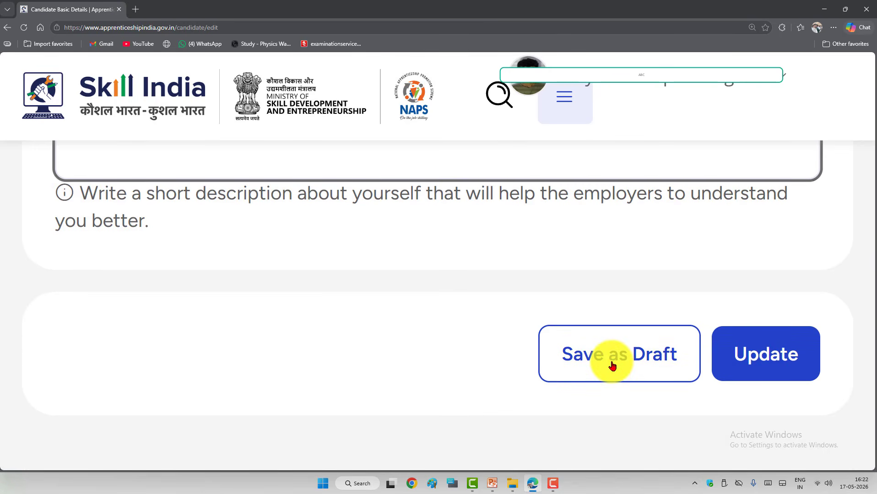
Step: Check the About Me description and submit the update of the candidate's Basic Details
{"action": "left_click", "coordinate": [753, 361]}
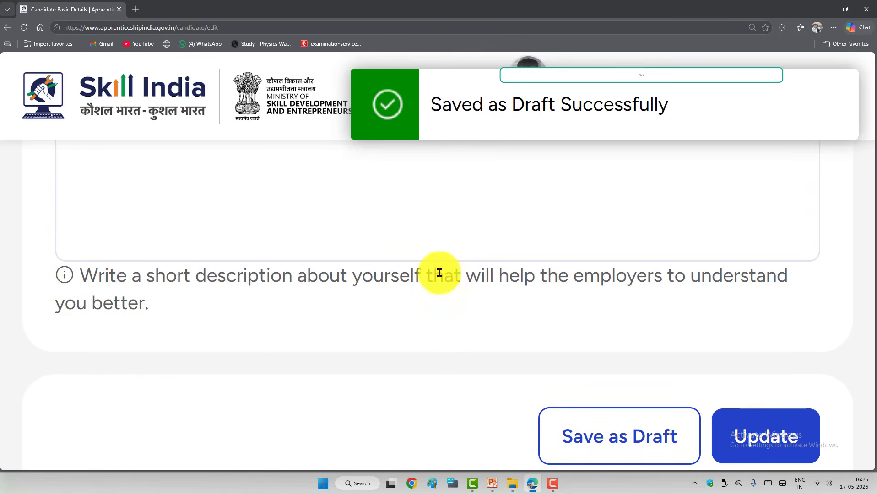
{"action": "scroll", "coordinate": [440, 274], "scroll_direction": "up", "scroll_amount": 7}
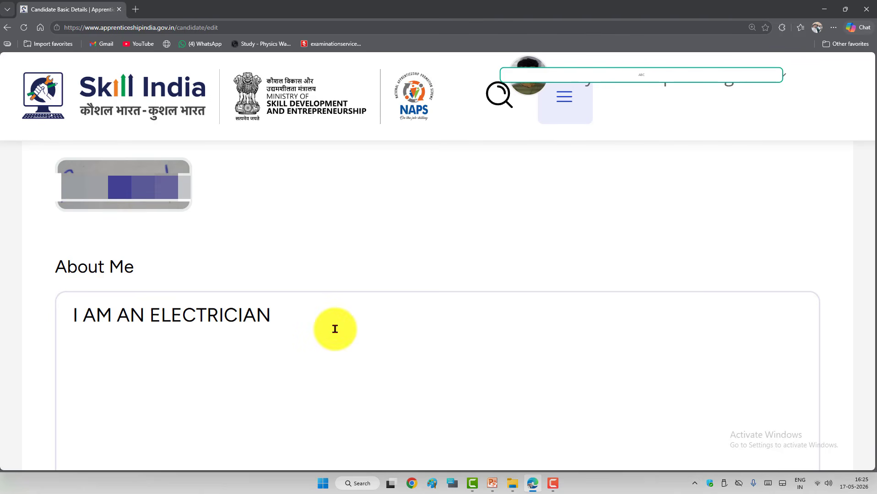
{"action": "scroll", "coordinate": [335, 329], "scroll_direction": "down", "scroll_amount": 8}
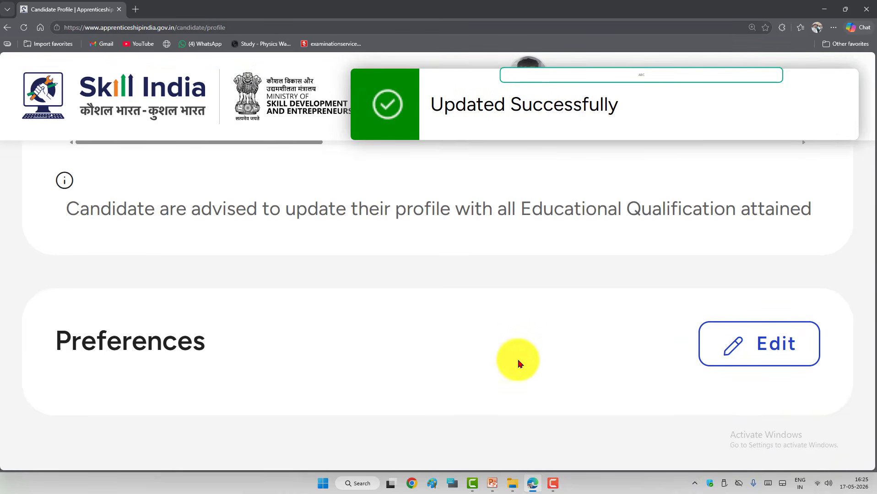
Step: Open the Education section of the candidate profile for editing
{"action": "scroll", "coordinate": [432, 282], "scroll_direction": "up", "scroll_amount": 10}
{"action": "scroll", "coordinate": [434, 280], "scroll_direction": "down", "scroll_amount": 5}
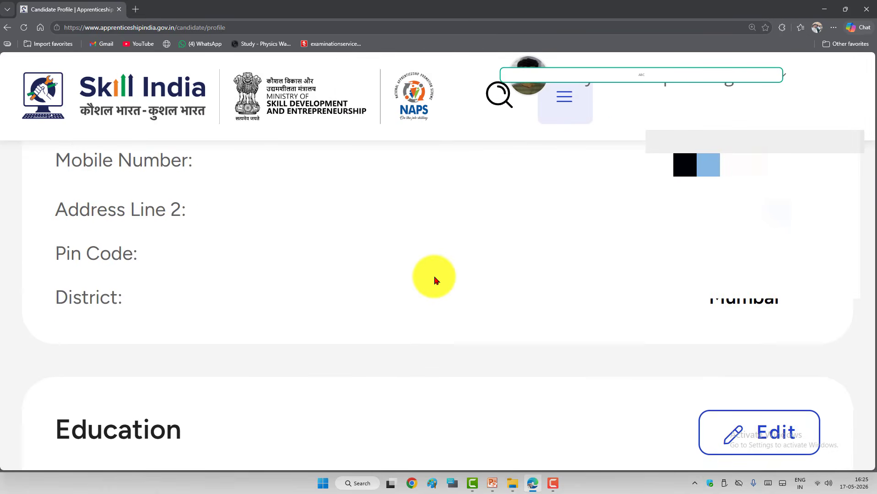
{"action": "scroll", "coordinate": [424, 321], "scroll_direction": "down", "scroll_amount": 2}
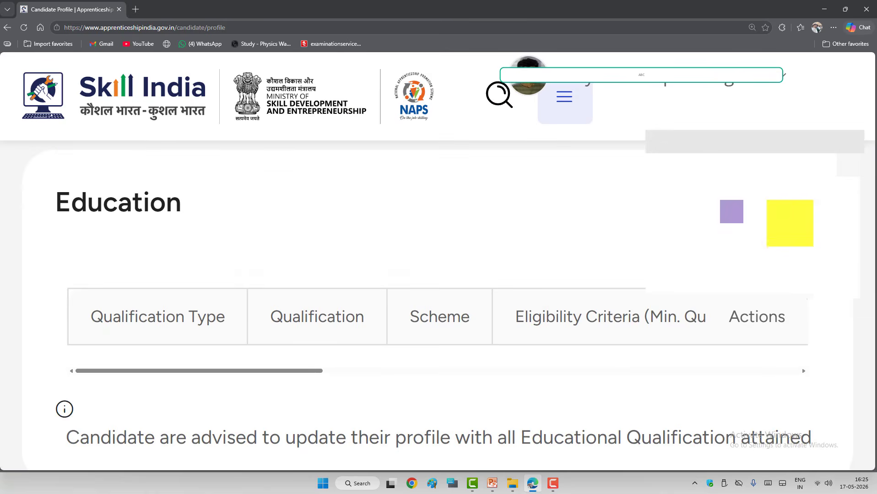
{"action": "left_click", "coordinate": [755, 206]}
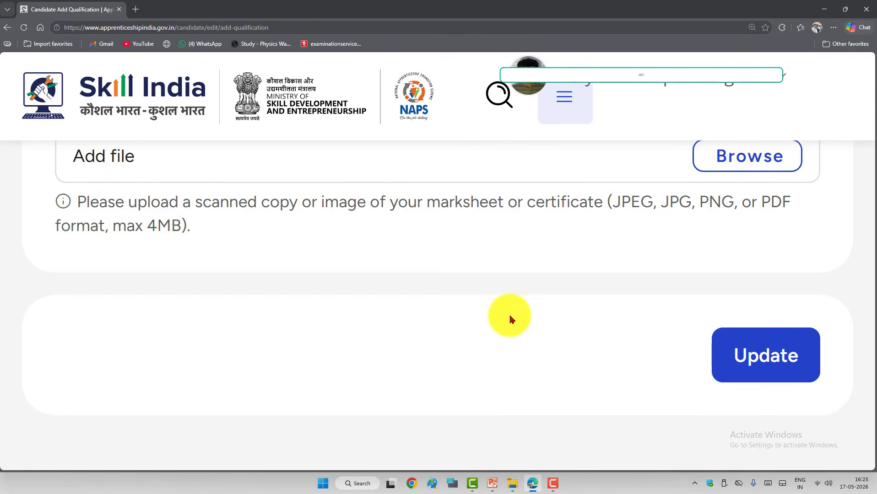
Step: Choose 10th as the Qualification for the Educational Qualification type
{"action": "scroll", "coordinate": [515, 328], "scroll_direction": "up", "scroll_amount": 2}
{"action": "scroll", "coordinate": [515, 330], "scroll_direction": "up", "scroll_amount": 10}
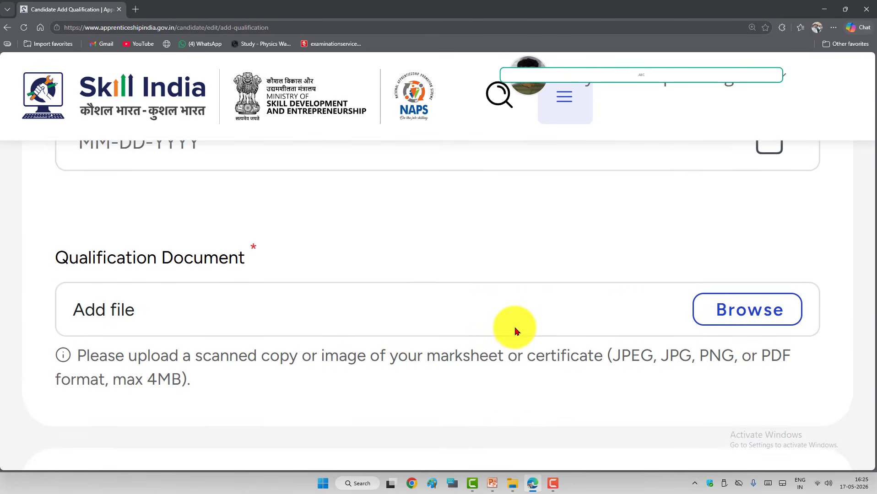
{"action": "scroll", "coordinate": [514, 330], "scroll_direction": "up", "scroll_amount": 12}
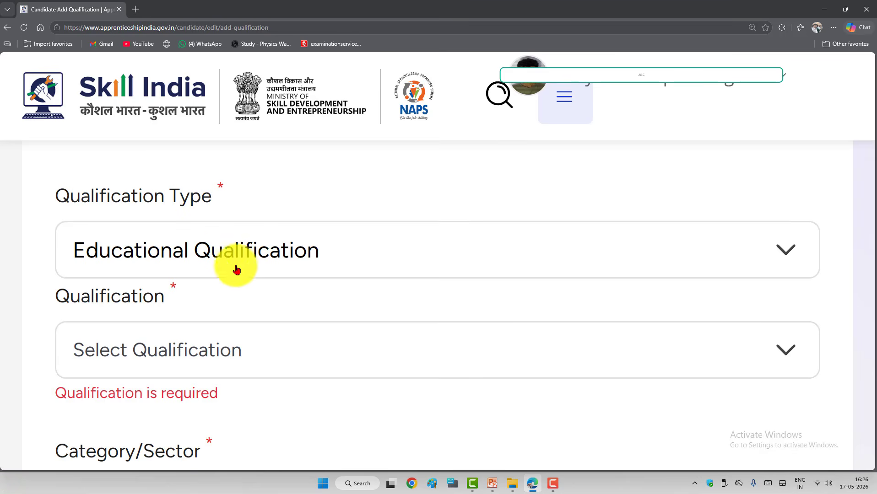
{"action": "left_click", "coordinate": [198, 356]}
{"action": "scroll", "coordinate": [242, 234], "scroll_direction": "down", "scroll_amount": 5}
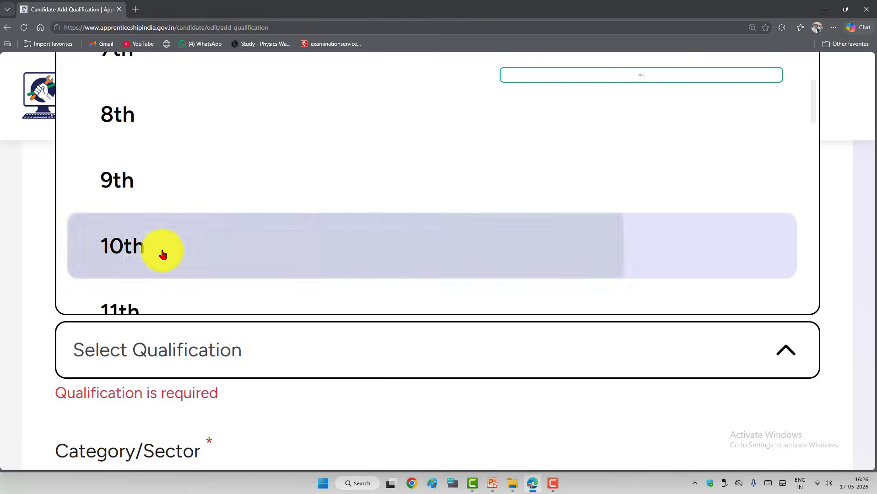
{"action": "left_click", "coordinate": [163, 254]}
Step: Enter SSC as the Trade/Specialization, leaving the Category/Sector unselected
{"action": "scroll", "coordinate": [318, 329], "scroll_direction": "down", "scroll_amount": 3}
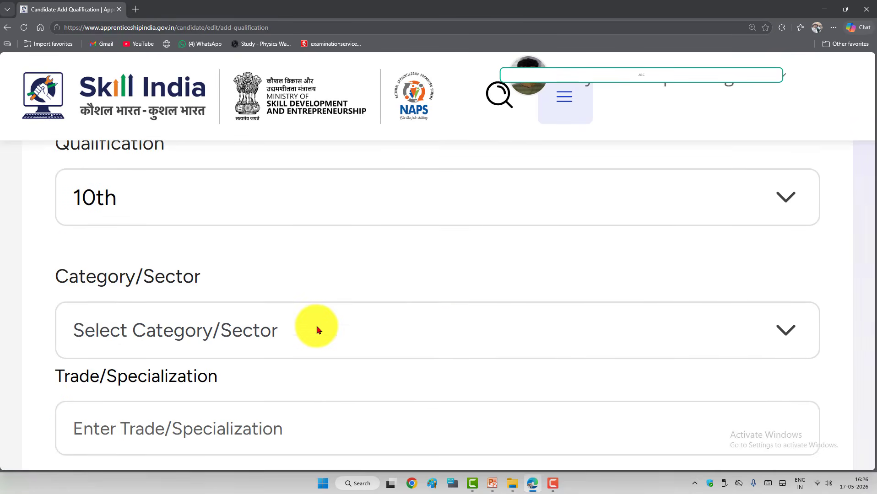
{"action": "left_click", "coordinate": [230, 262]}
{"action": "left_click", "coordinate": [230, 262]}
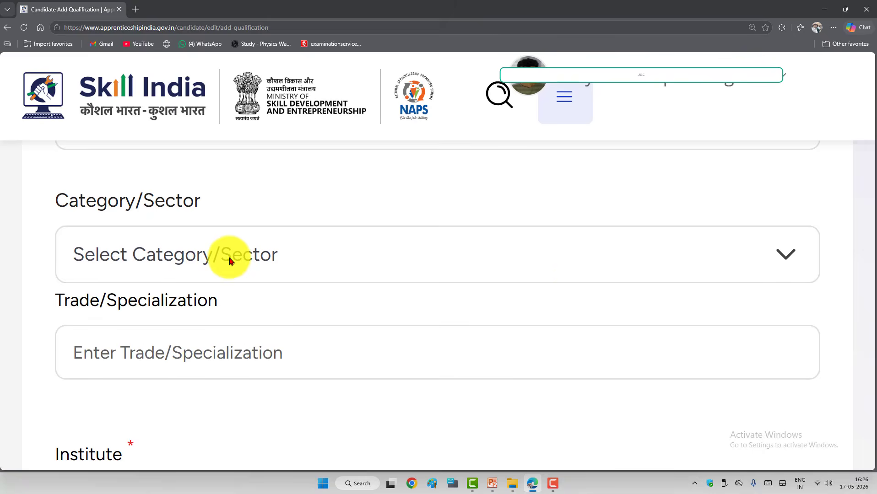
{"action": "left_click", "coordinate": [175, 346]}
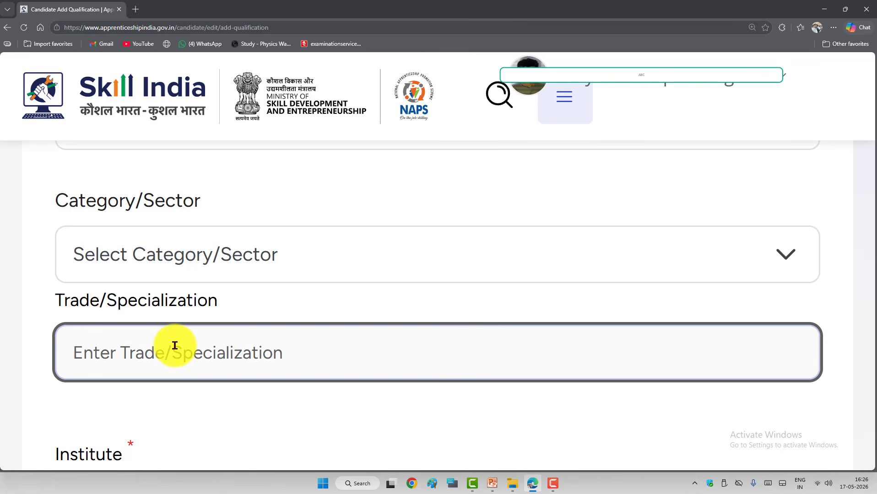
{"action": "type", "text": "SSC"}
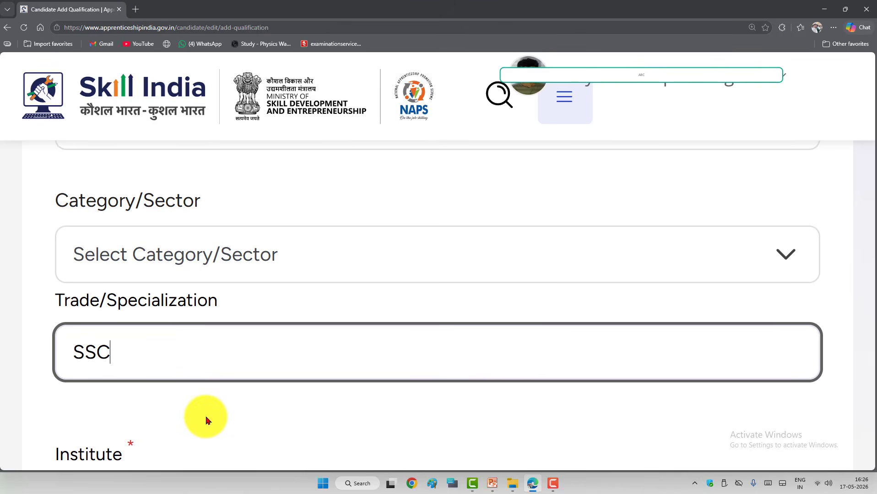
Step: Enter AMAR KOR VIDYALAYA as the name of the Institute
{"action": "scroll", "coordinate": [206, 420], "scroll_direction": "down", "scroll_amount": 2}
{"action": "left_click", "coordinate": [203, 429]}
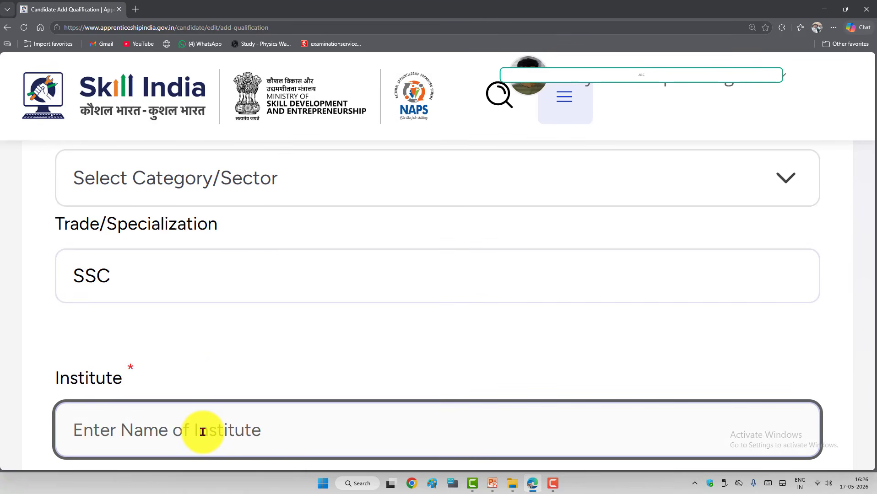
{"action": "scroll", "coordinate": [203, 432], "scroll_direction": "down", "scroll_amount": 4}
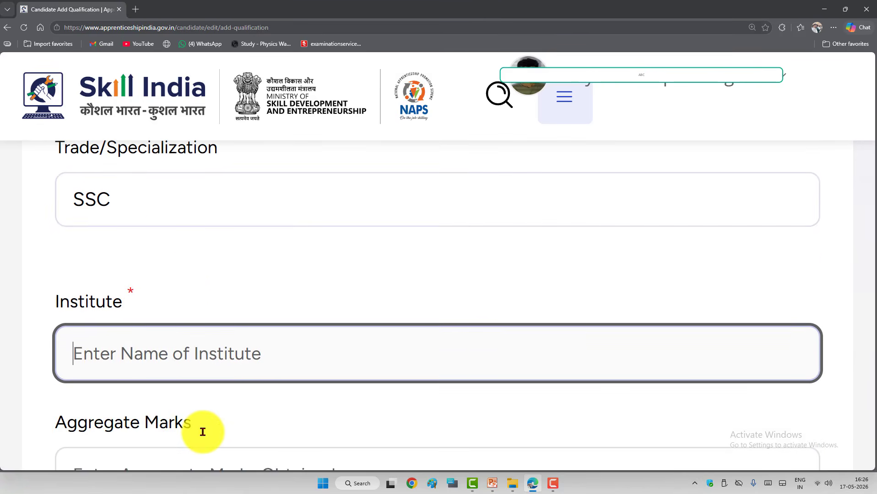
{"action": "left_click", "coordinate": [213, 395]}
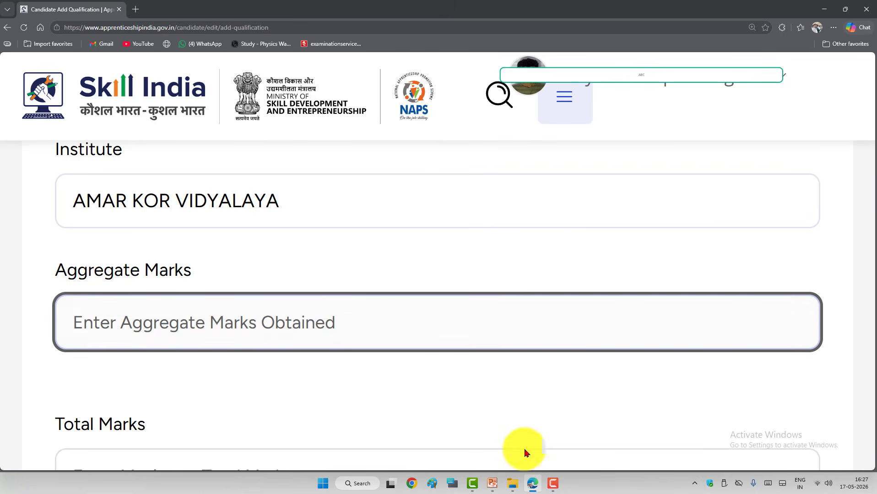
{"action": "left_click", "coordinate": [553, 483]}
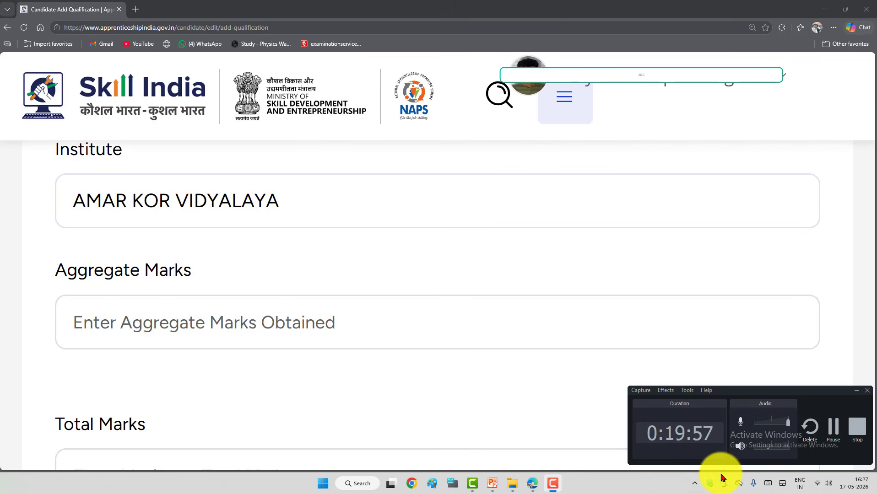
{"action": "left_click", "coordinate": [833, 426]}
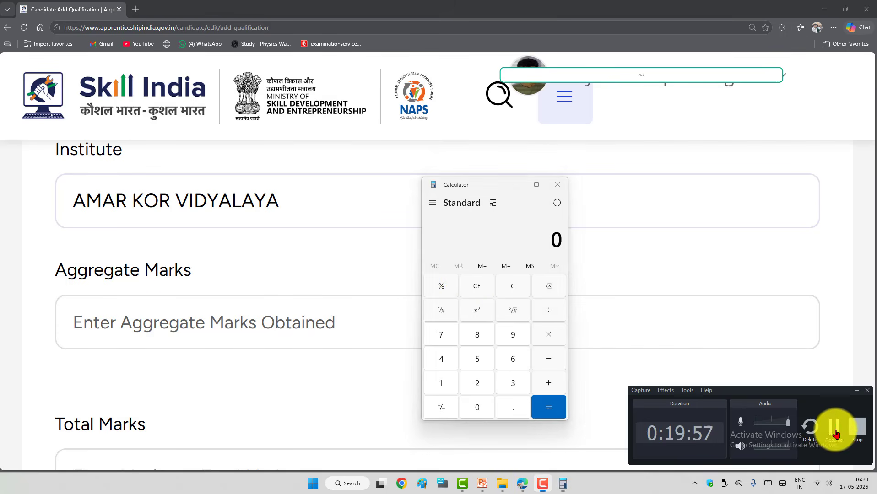
{"action": "left_click", "coordinate": [833, 426]}
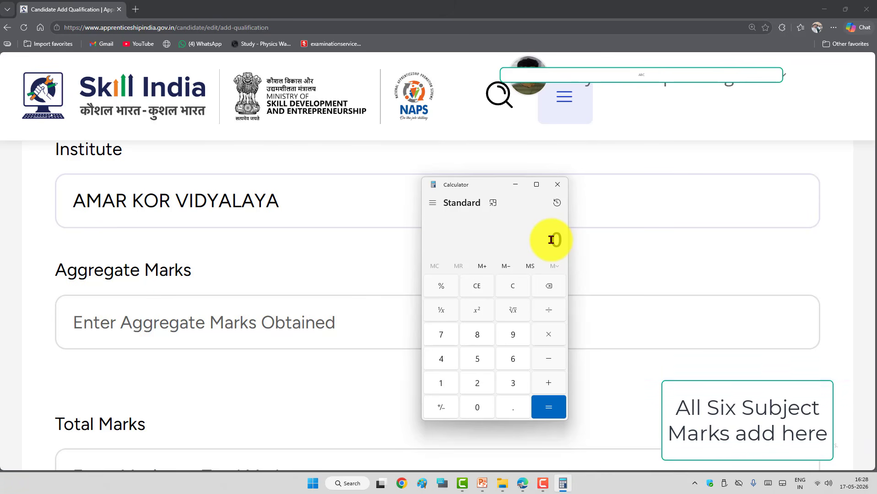
Step: In Calculator, add up the six subject marks from the marksheet: 75, 78, 74, 58, 88 and 80
{"action": "type", "text": "75"}
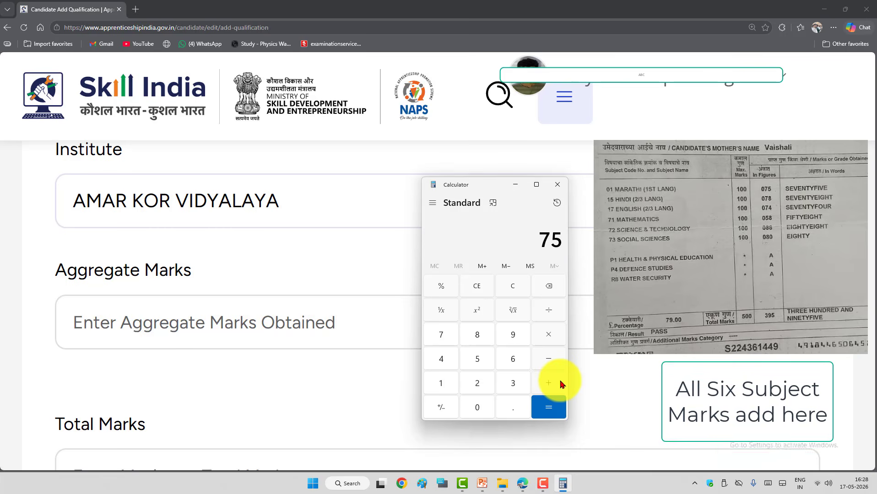
{"action": "left_click", "coordinate": [557, 384]}
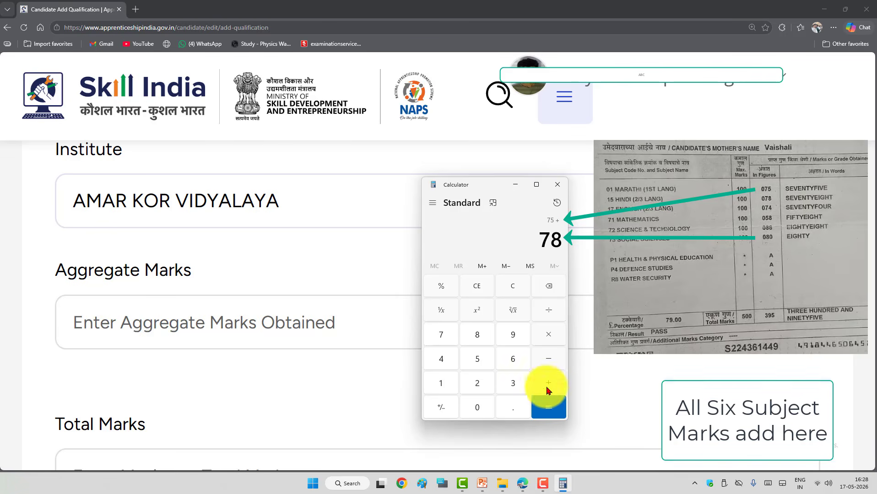
{"action": "left_click", "coordinate": [551, 384]}
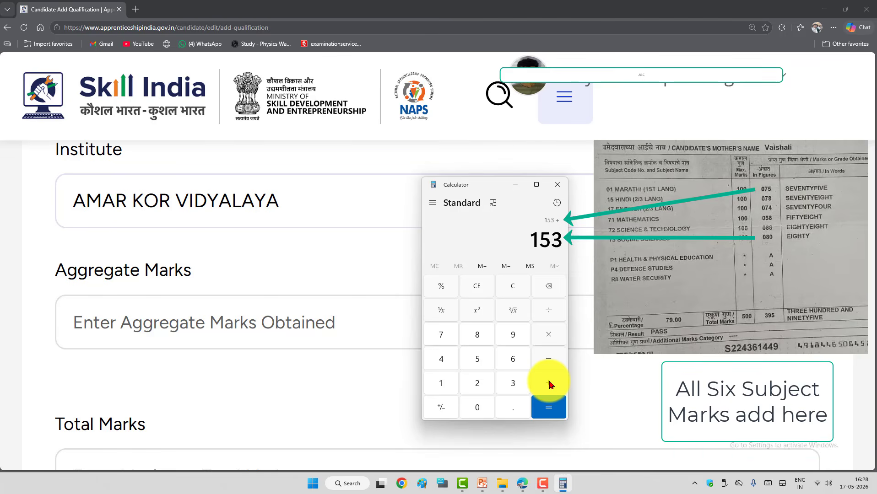
{"action": "key", "text": "7"}
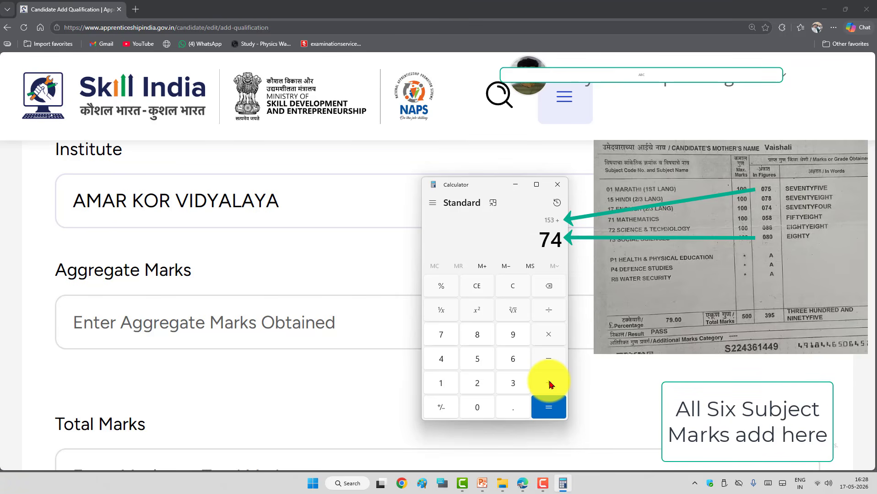
{"action": "left_click", "coordinate": [551, 385]}
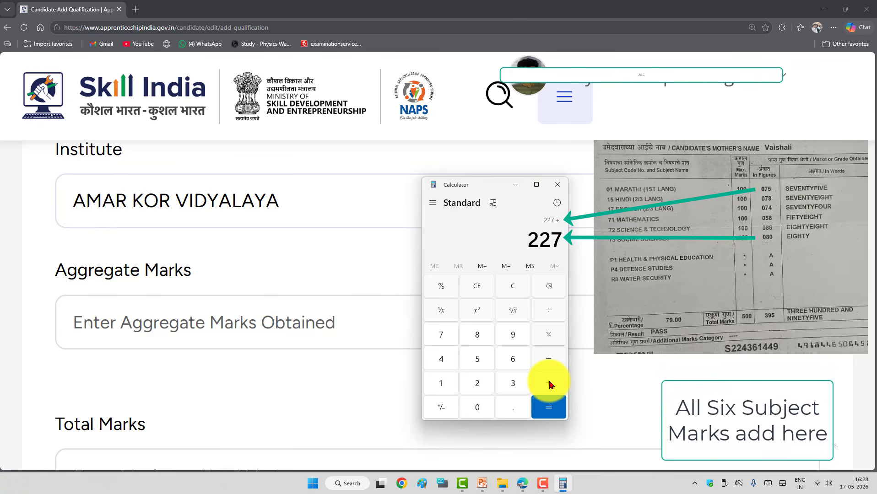
{"action": "key", "text": "5"}
{"action": "left_click", "coordinate": [550, 384]}
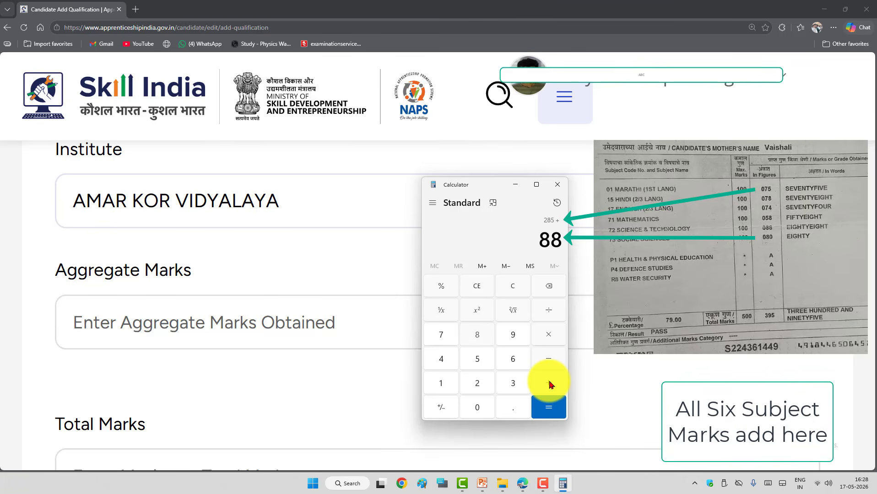
{"action": "left_click", "coordinate": [550, 384]}
{"action": "key", "text": "0"}
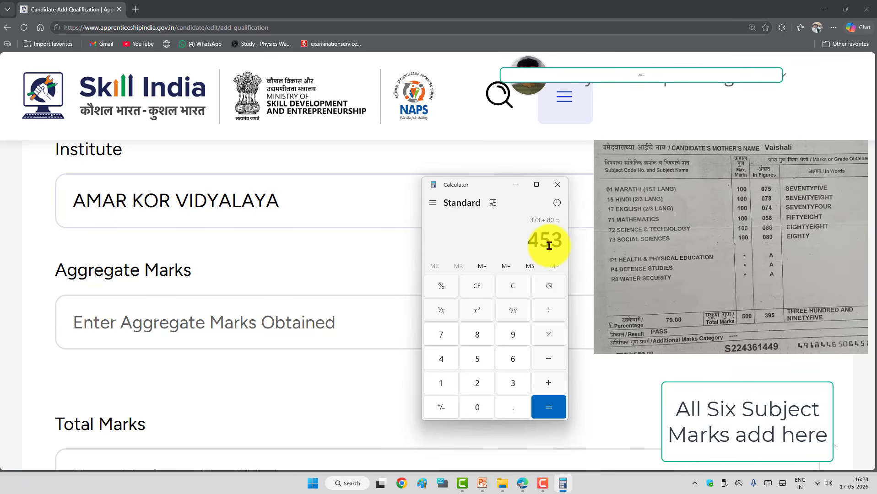
Step: Back in the browser's qualification form, enter 453 as the Aggregate Marks and 600 as the Total Marks
{"action": "left_click", "coordinate": [189, 324]}
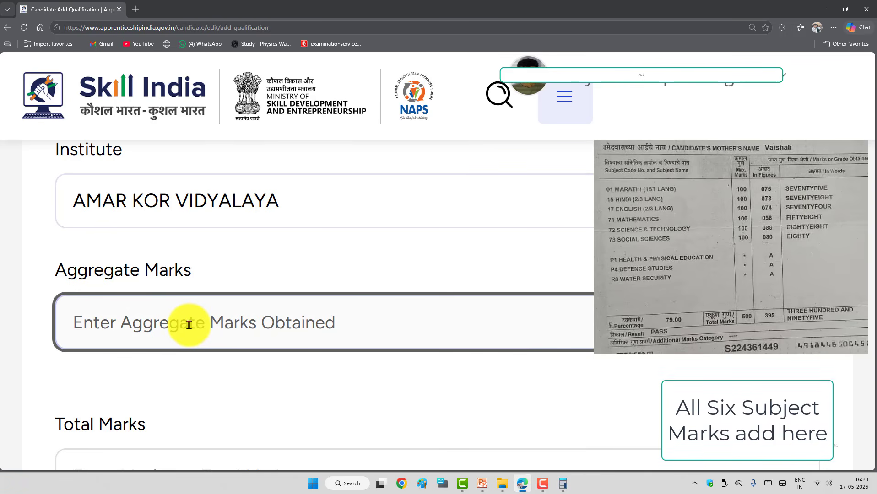
{"action": "type", "text": "453"}
{"action": "scroll", "coordinate": [177, 323], "scroll_direction": "down", "scroll_amount": 3}
{"action": "left_click", "coordinate": [175, 327]}
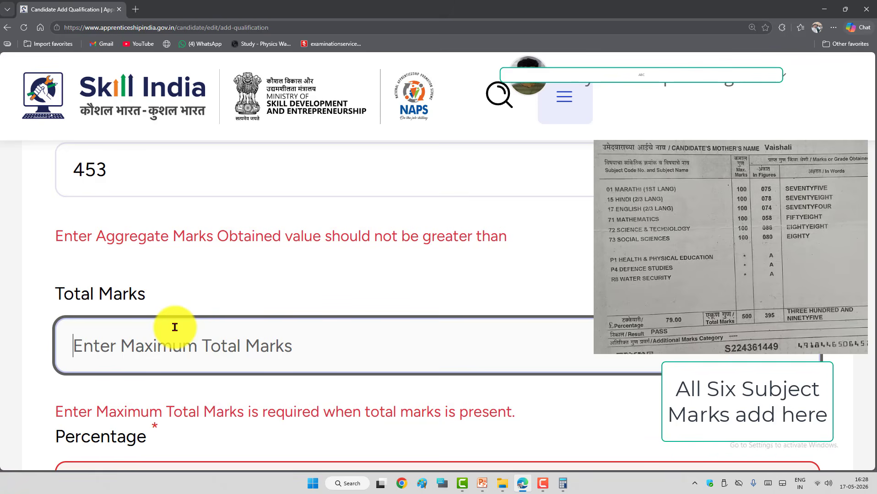
{"action": "type", "text": "60"}
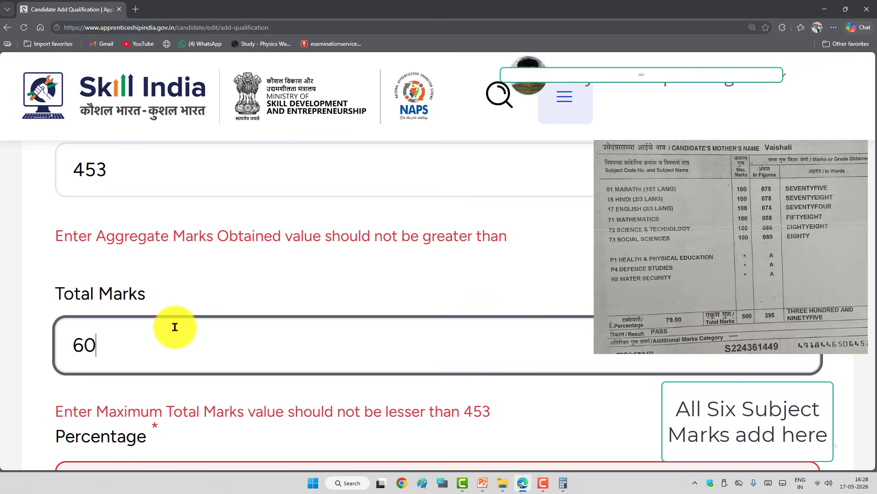
{"action": "type", "text": "0"}
{"action": "left_click", "coordinate": [247, 290]}
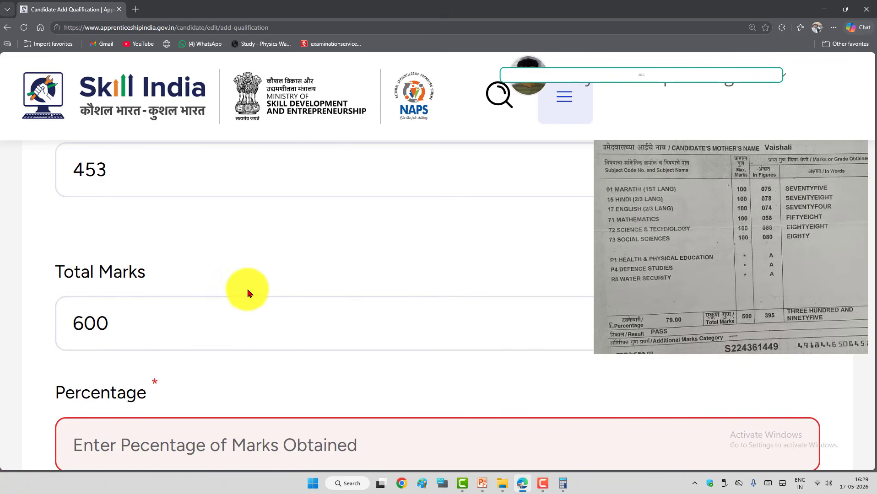
Step: Open Calculator and work out the percentage by dividing 453 by 600 and multiplying by 100
{"action": "scroll", "coordinate": [247, 293], "scroll_direction": "down", "scroll_amount": 2}
{"action": "scroll", "coordinate": [247, 294], "scroll_direction": "up", "scroll_amount": 2}
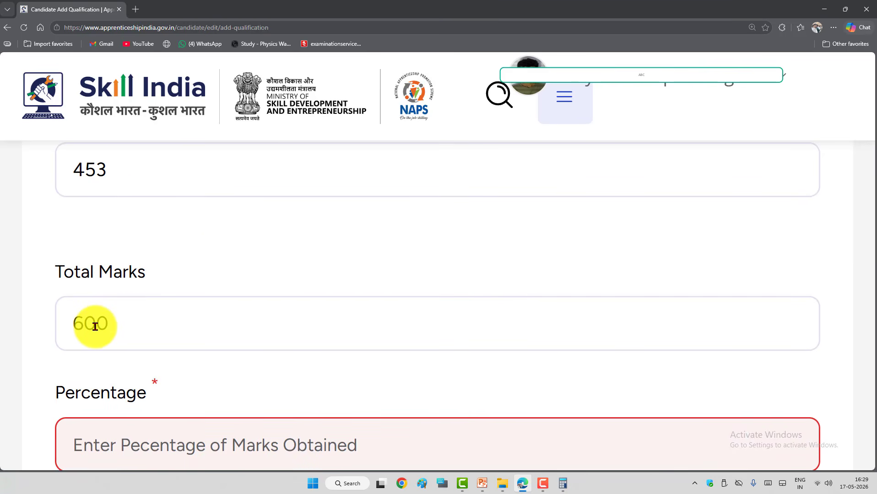
{"action": "left_click", "coordinate": [340, 484]}
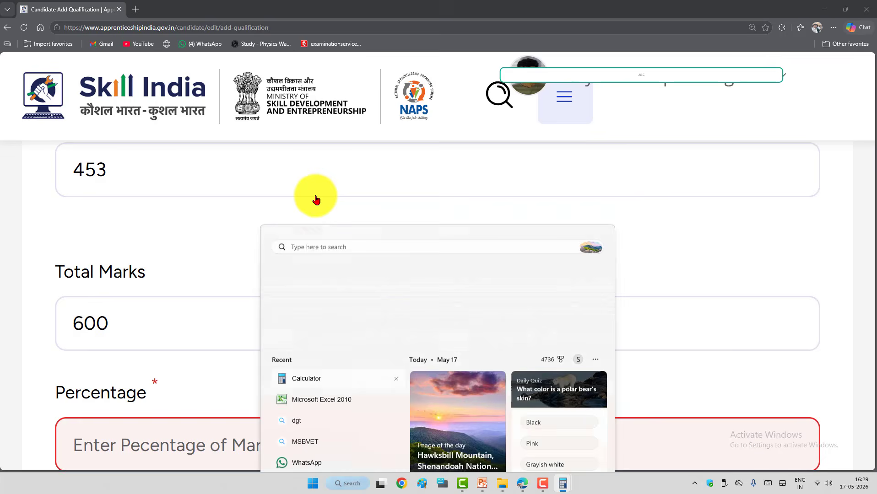
{"action": "left_click", "coordinate": [710, 299]}
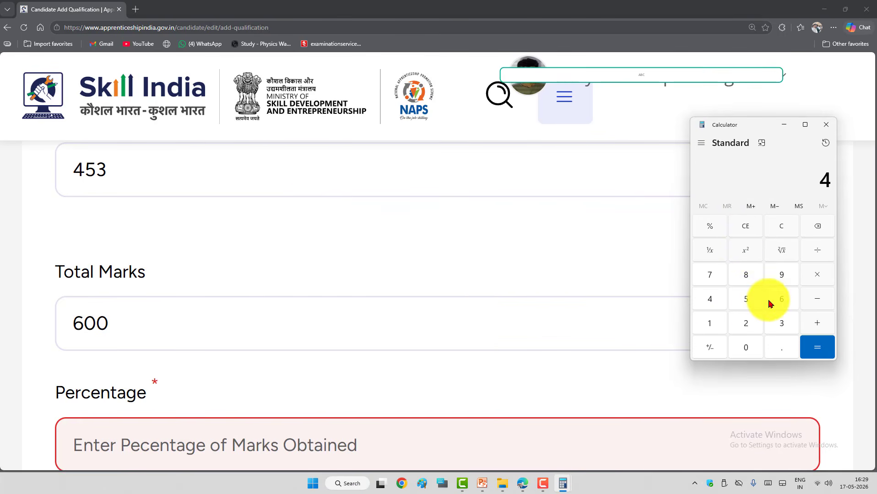
{"action": "left_click", "coordinate": [750, 300]}
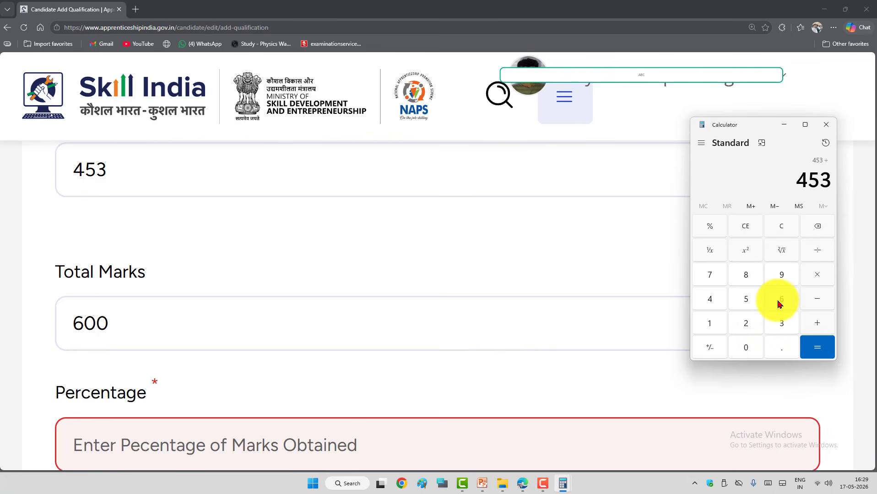
{"action": "left_click", "coordinate": [779, 303]}
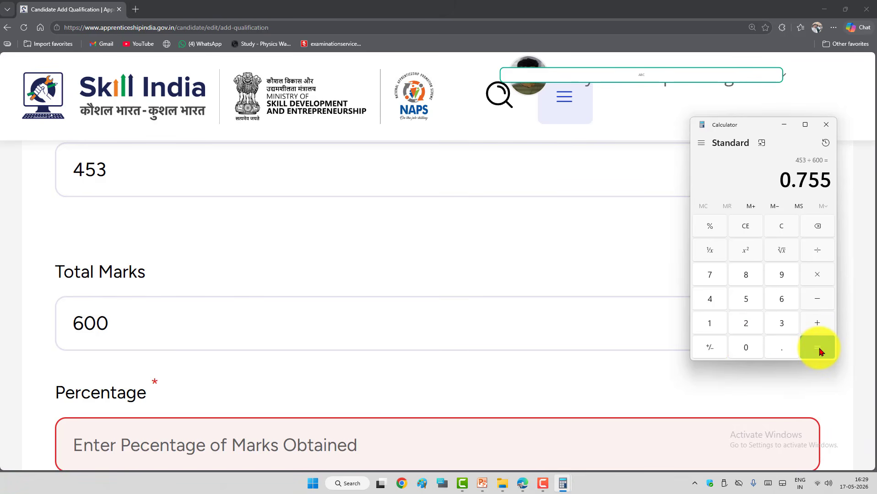
{"action": "left_click", "coordinate": [818, 275]}
{"action": "left_click", "coordinate": [708, 322]}
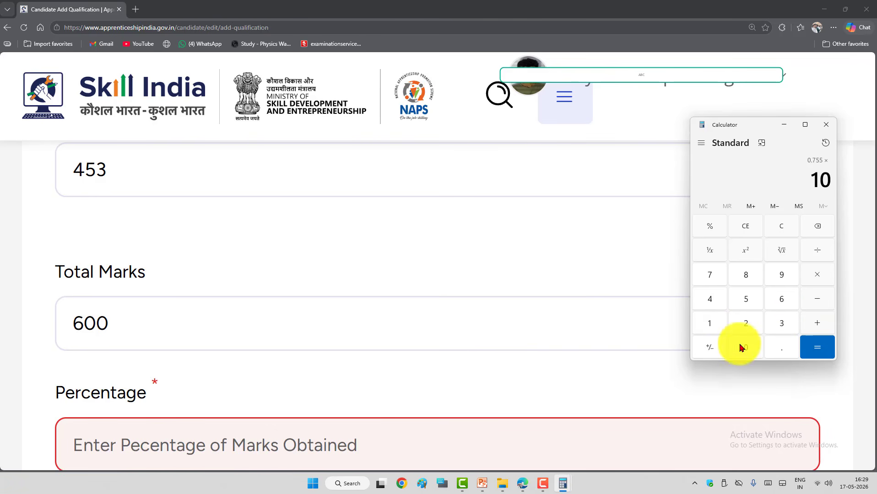
{"action": "left_click", "coordinate": [742, 348]}
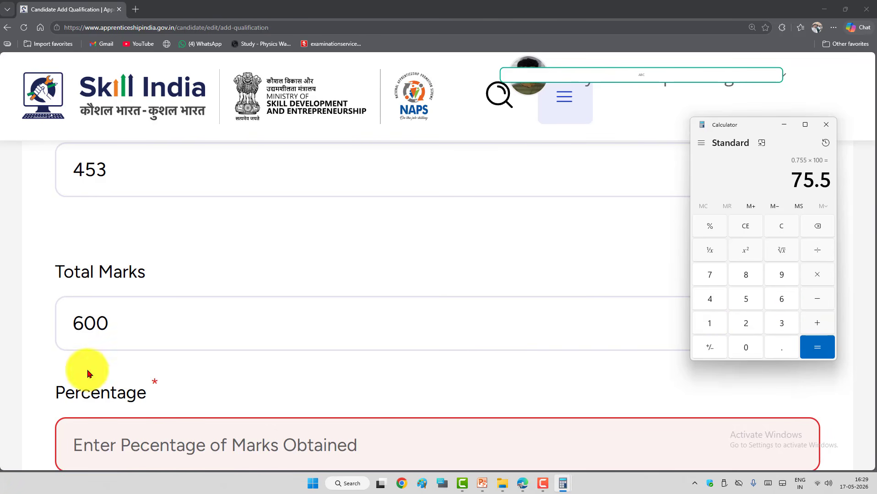
Step: Enter 75.5 as the Percentage and set the start date to 6/15/2021 and the End Date to 3/31/2022
{"action": "left_click", "coordinate": [130, 442]}
{"action": "left_click", "coordinate": [131, 443]}
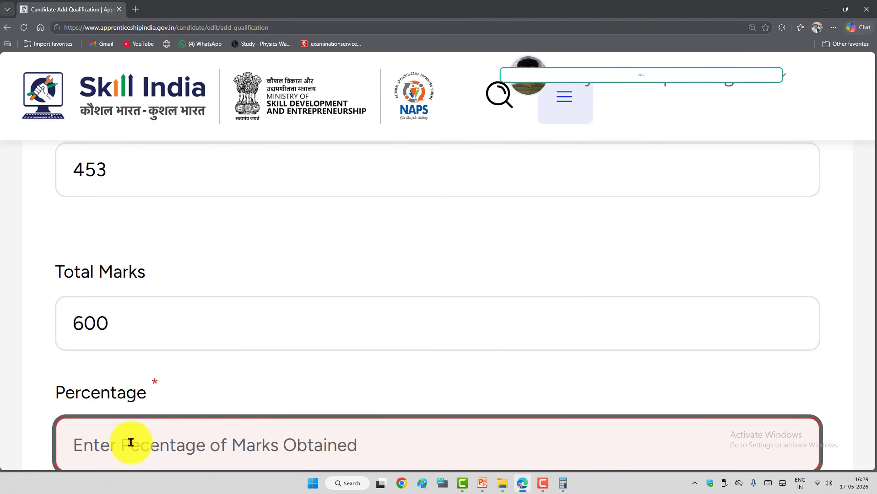
{"action": "type", "text": "75.5"}
{"action": "scroll", "coordinate": [213, 375], "scroll_direction": "down", "scroll_amount": 5}
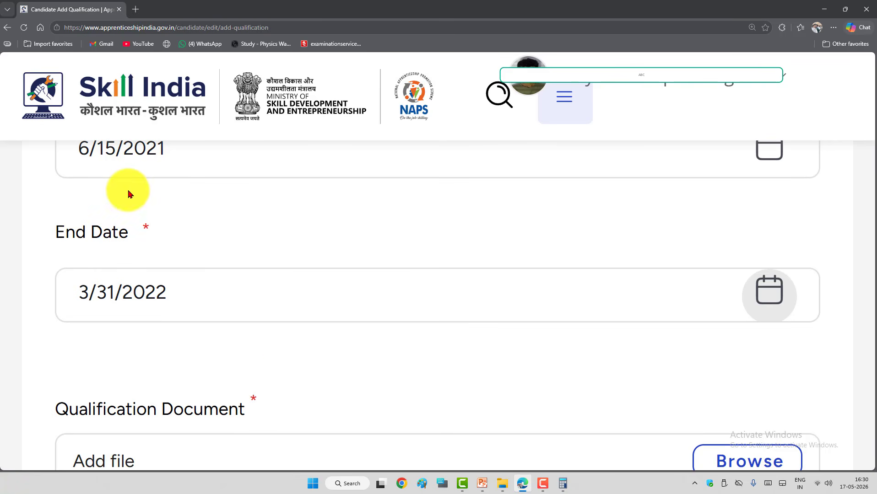
Step: Attach the SSC MARKSHEET file as the Qualification Document and submit the 10th qualification
{"action": "scroll", "coordinate": [307, 373], "scroll_direction": "down", "scroll_amount": 2}
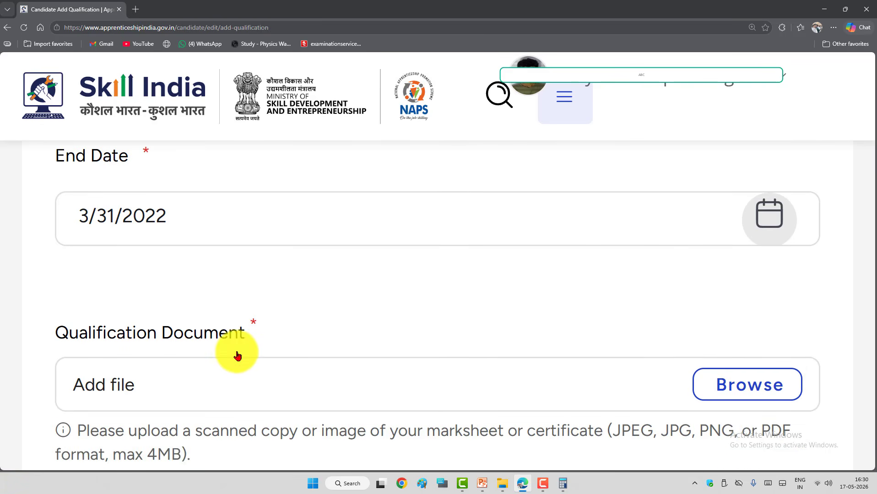
{"action": "scroll", "coordinate": [215, 306], "scroll_direction": "down", "scroll_amount": 2}
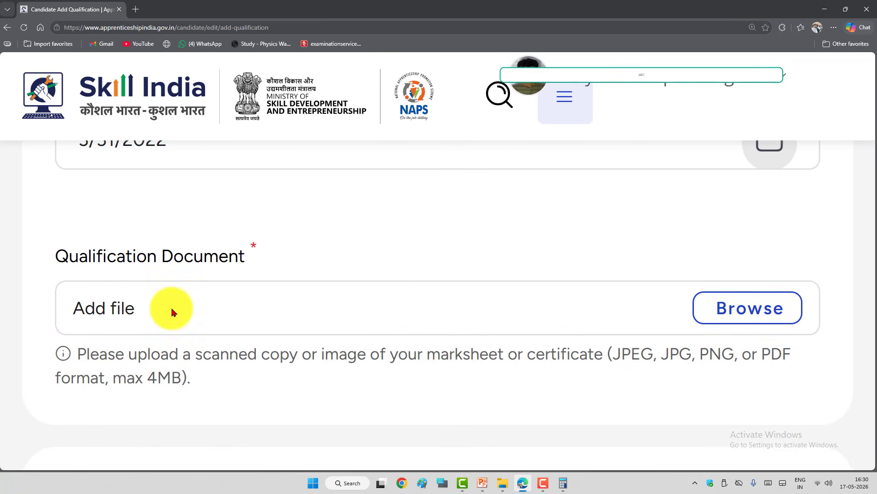
{"action": "left_click", "coordinate": [756, 314]}
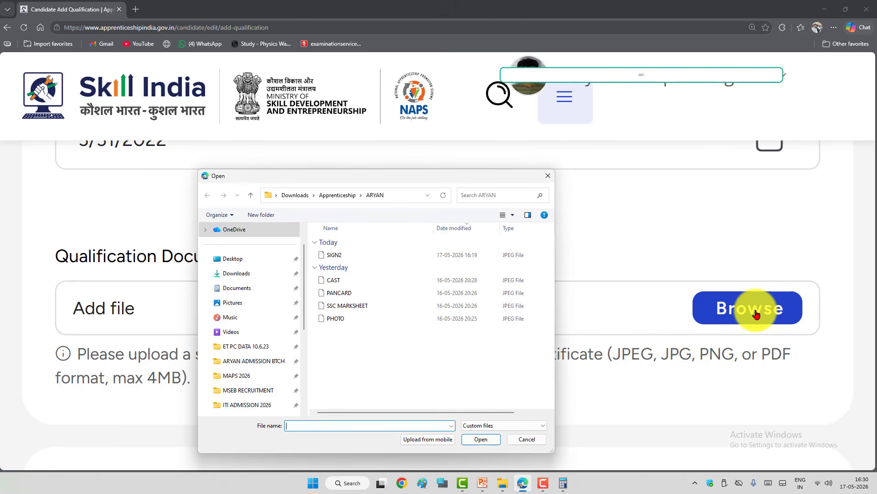
{"action": "left_click", "coordinate": [349, 308]}
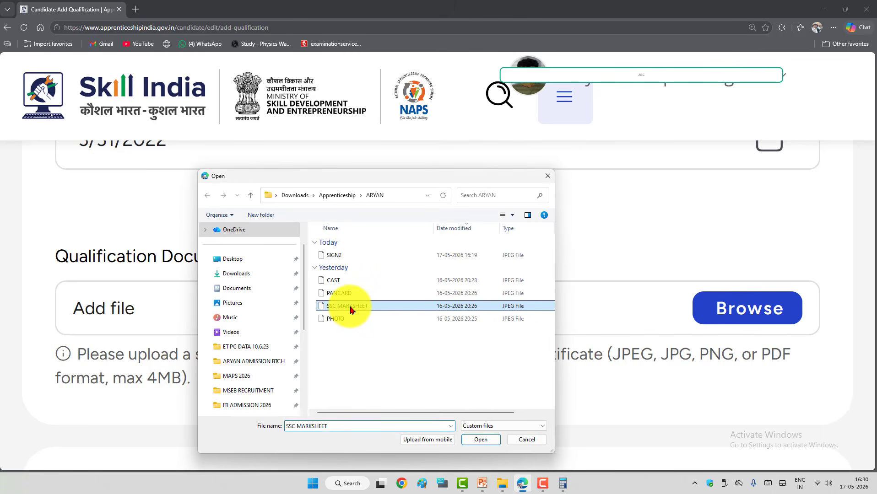
{"action": "left_click", "coordinate": [481, 440]}
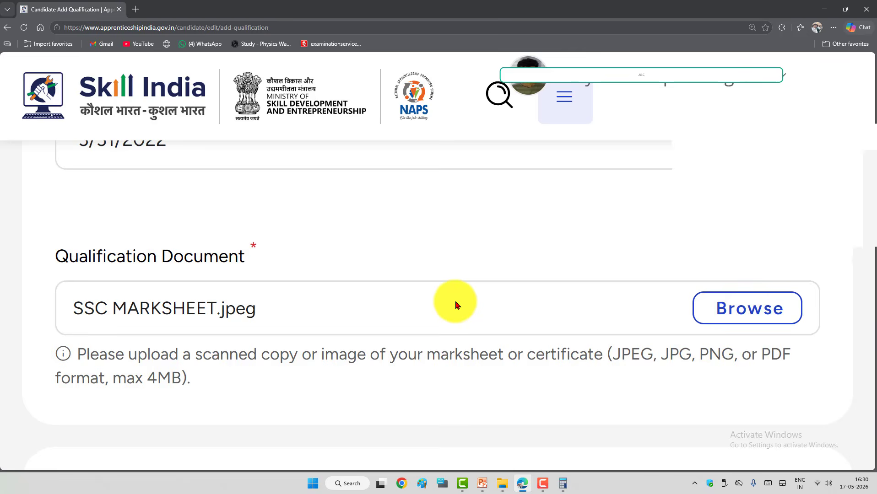
{"action": "scroll", "coordinate": [456, 305], "scroll_direction": "down", "scroll_amount": 3}
{"action": "left_click", "coordinate": [780, 361]}
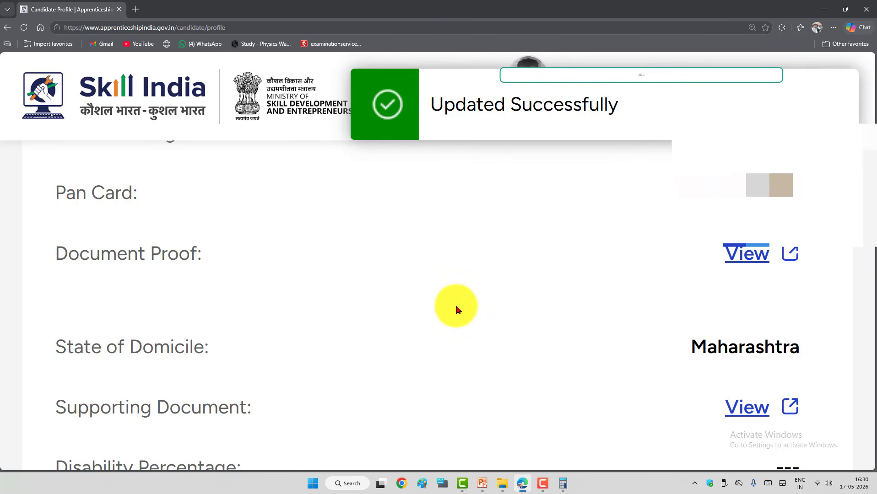
Step: Start adding another qualification from the candidate profile and set its Qualification Type to Educational Qualification
{"action": "scroll", "coordinate": [458, 309], "scroll_direction": "down", "scroll_amount": 10}
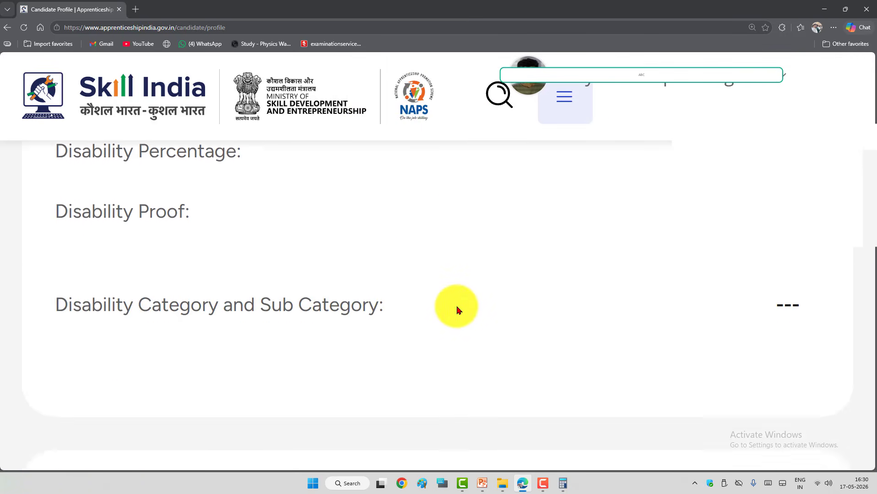
{"action": "scroll", "coordinate": [457, 310], "scroll_direction": "down", "scroll_amount": 10}
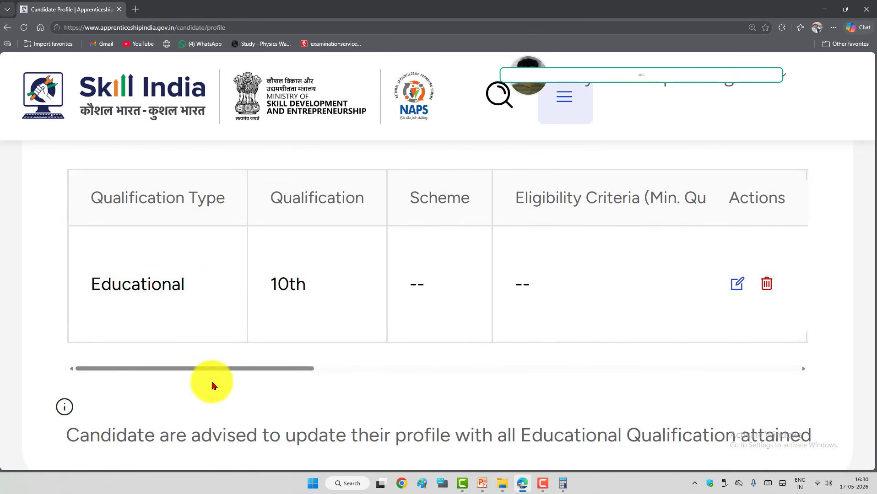
{"action": "scroll", "coordinate": [352, 366], "scroll_direction": "up", "scroll_amount": 3}
{"action": "scroll", "coordinate": [352, 366], "scroll_direction": "down", "scroll_amount": 3}
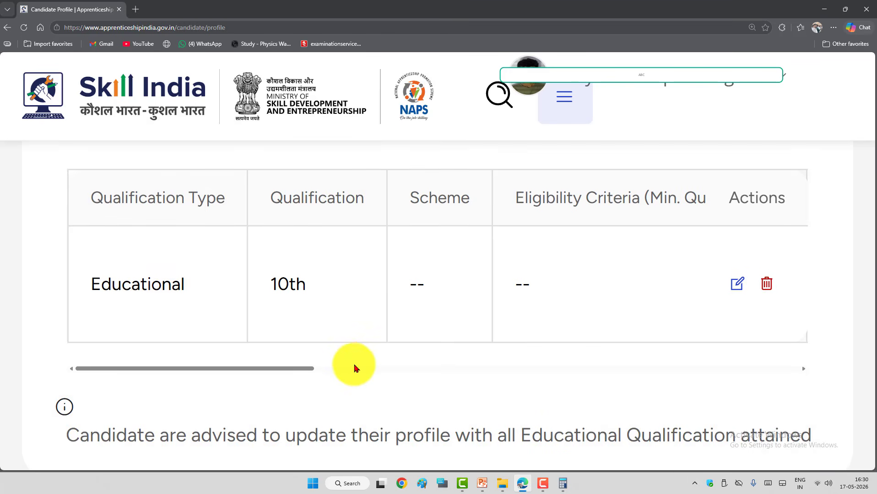
{"action": "scroll", "coordinate": [489, 306], "scroll_direction": "up", "scroll_amount": 3}
{"action": "left_click", "coordinate": [744, 245]}
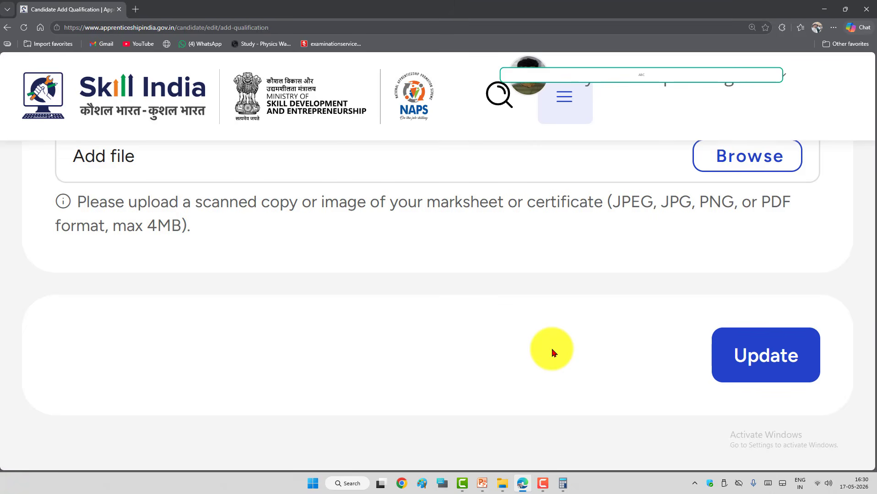
{"action": "scroll", "coordinate": [552, 352], "scroll_direction": "up", "scroll_amount": 15}
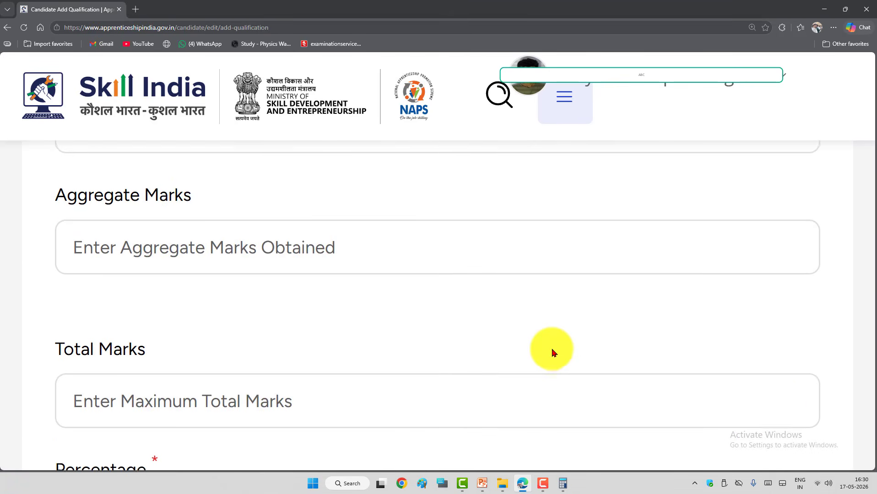
{"action": "scroll", "coordinate": [553, 353], "scroll_direction": "up", "scroll_amount": 10}
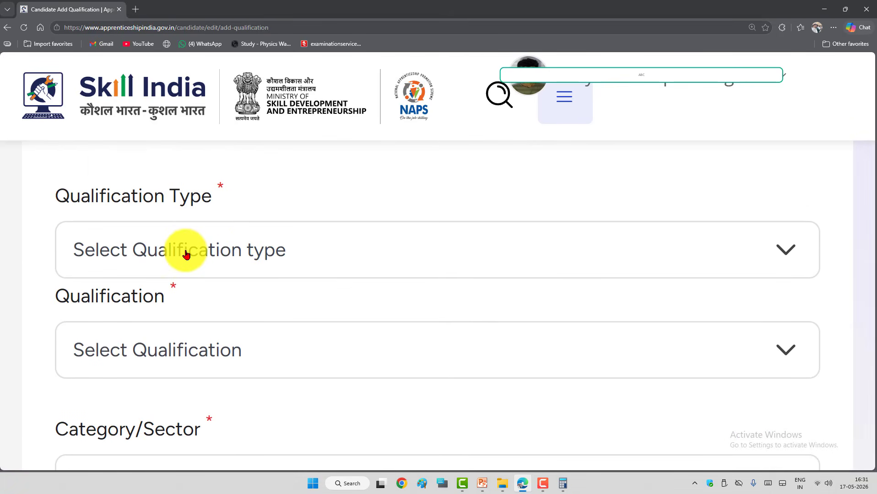
{"action": "left_click", "coordinate": [186, 255]}
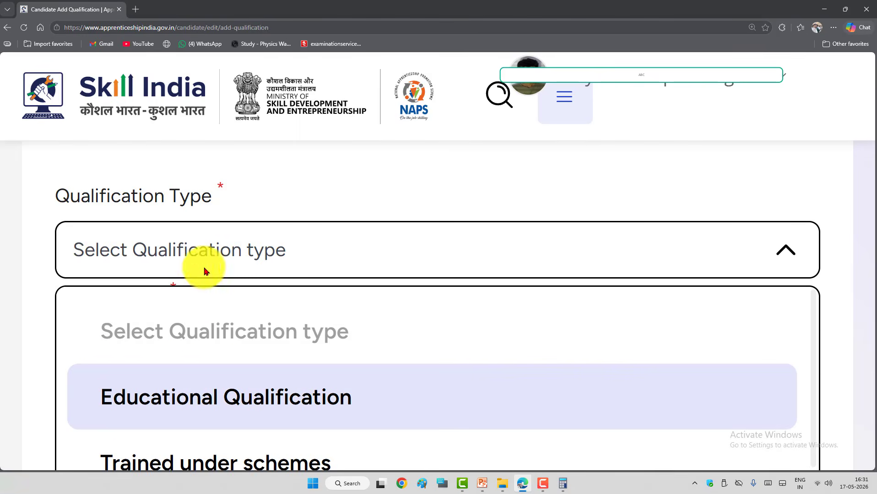
{"action": "left_click", "coordinate": [197, 402]}
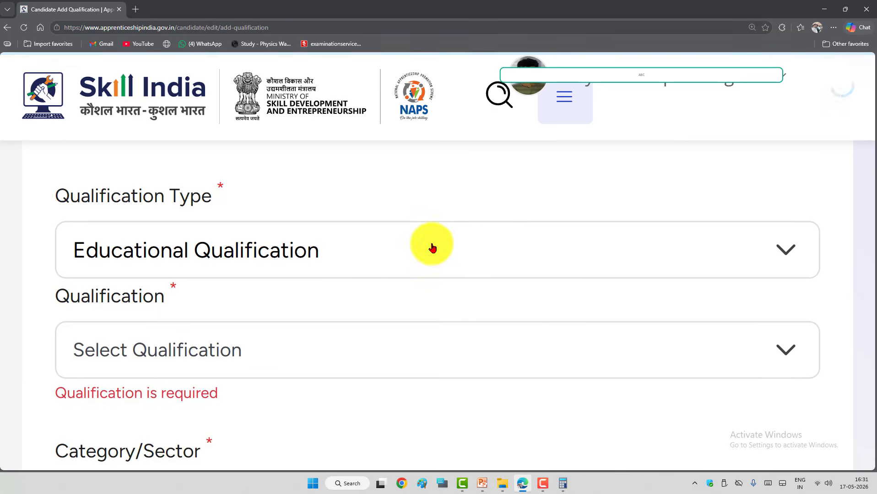
Step: Set the Qualification to ITI and the Category/Sector to NCVT
{"action": "scroll", "coordinate": [186, 287], "scroll_direction": "down", "scroll_amount": 2}
{"action": "left_click", "coordinate": [184, 286]}
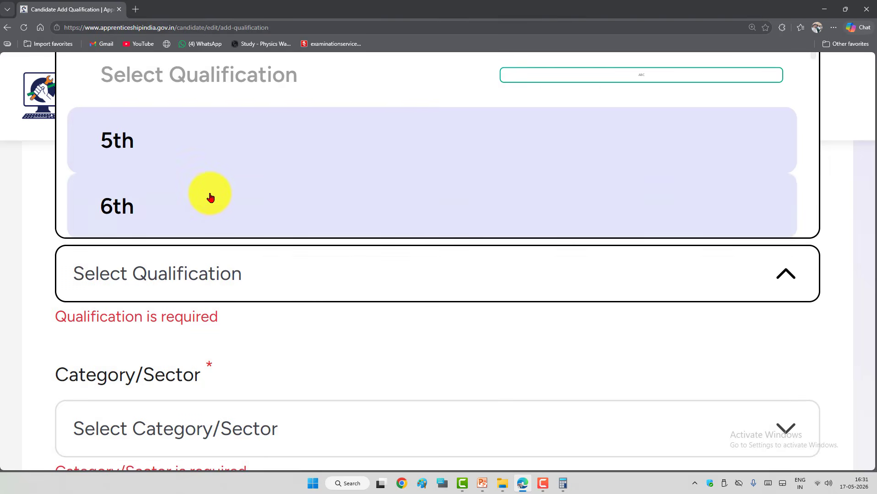
{"action": "scroll", "coordinate": [209, 197], "scroll_direction": "down", "scroll_amount": 5}
{"action": "left_click", "coordinate": [210, 197]}
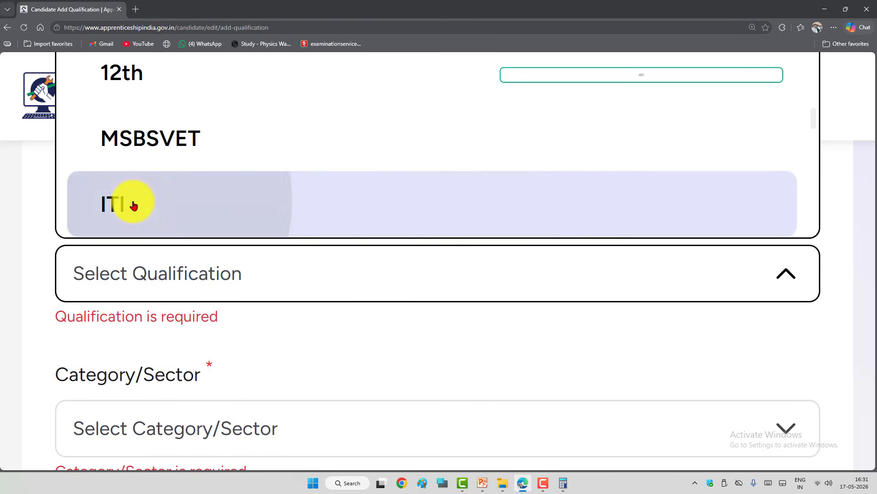
{"action": "scroll", "coordinate": [339, 273], "scroll_direction": "down", "scroll_amount": 1}
{"action": "scroll", "coordinate": [183, 248], "scroll_direction": "down", "scroll_amount": 2}
{"action": "left_click", "coordinate": [184, 250]}
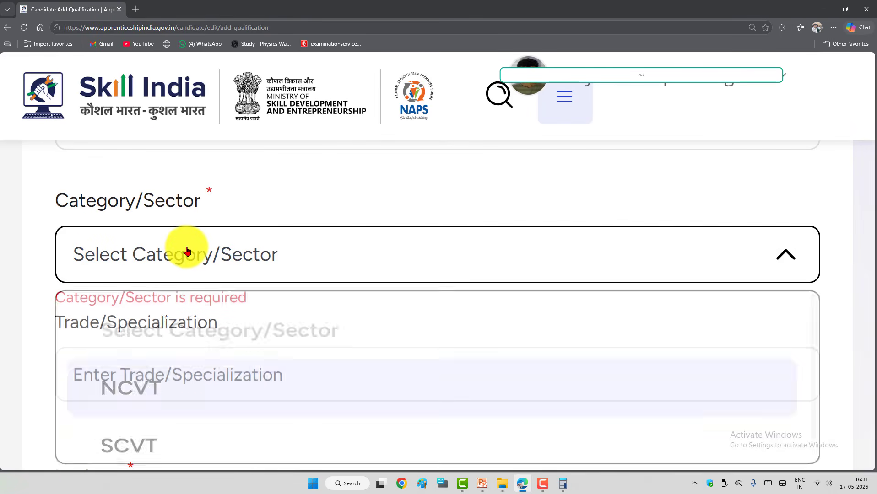
{"action": "left_click", "coordinate": [213, 400]}
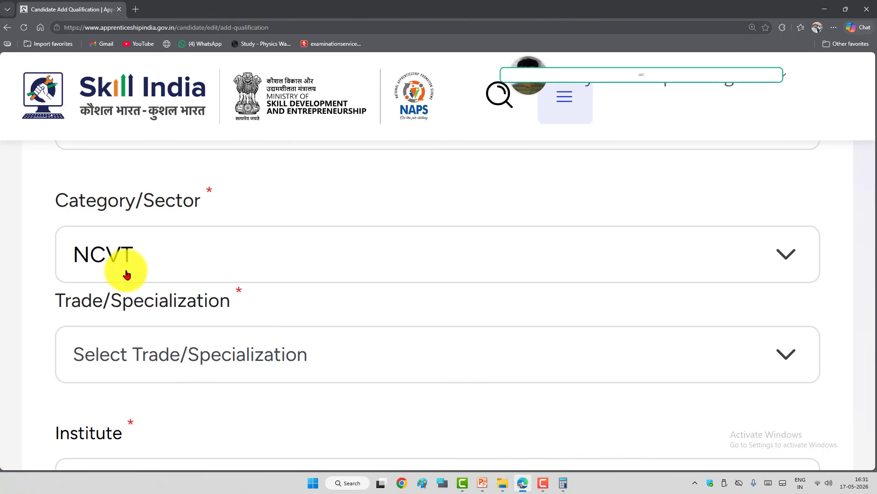
Step: Choose the candidate's ITI trade from the Trade/Specialization options
{"action": "scroll", "coordinate": [215, 221], "scroll_direction": "down", "scroll_amount": 3}
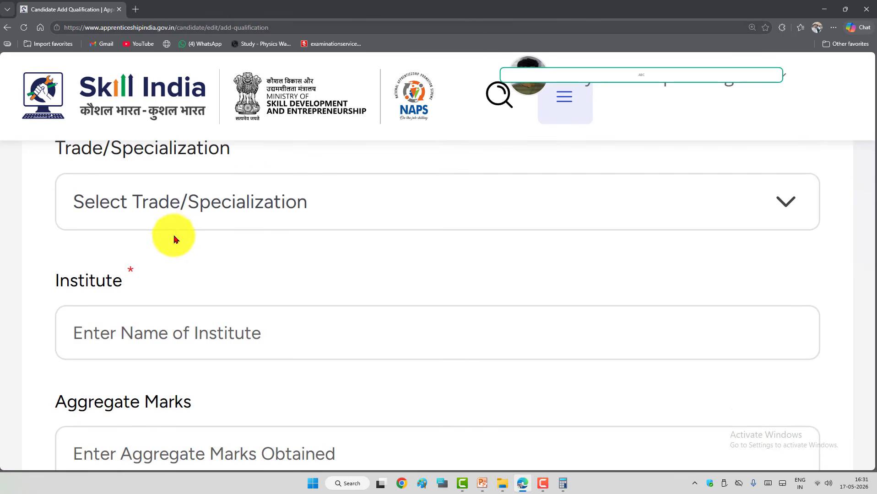
{"action": "left_click", "coordinate": [198, 207]}
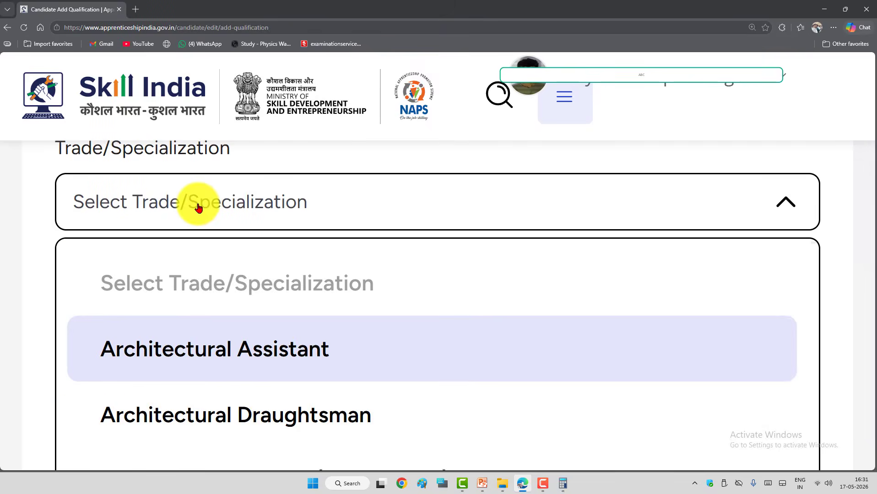
{"action": "left_click", "coordinate": [260, 203]}
{"action": "left_click", "coordinate": [225, 202]}
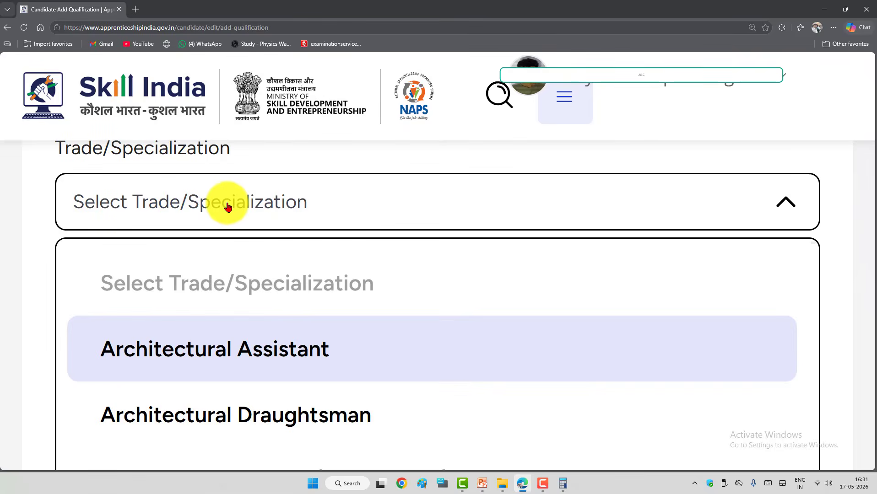
{"action": "scroll", "coordinate": [236, 216], "scroll_direction": "up", "scroll_amount": 3}
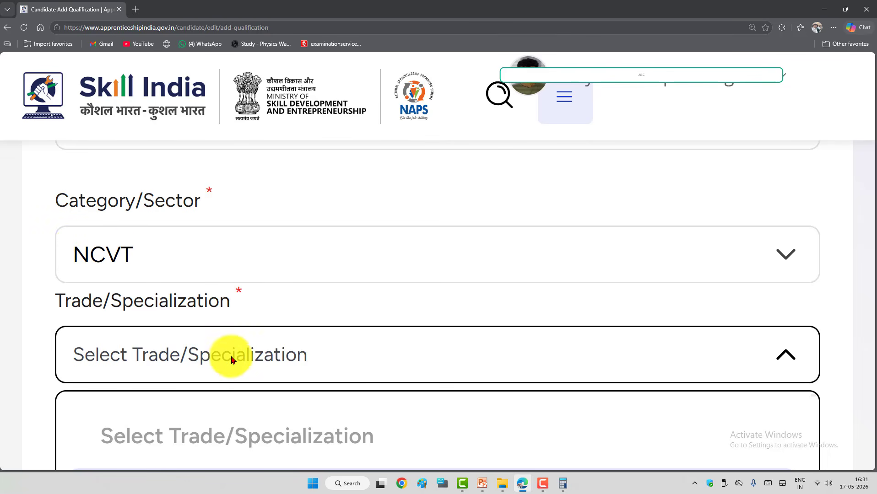
{"action": "scroll", "coordinate": [232, 360], "scroll_direction": "down", "scroll_amount": 3}
{"action": "scroll", "coordinate": [248, 294], "scroll_direction": "down", "scroll_amount": 1}
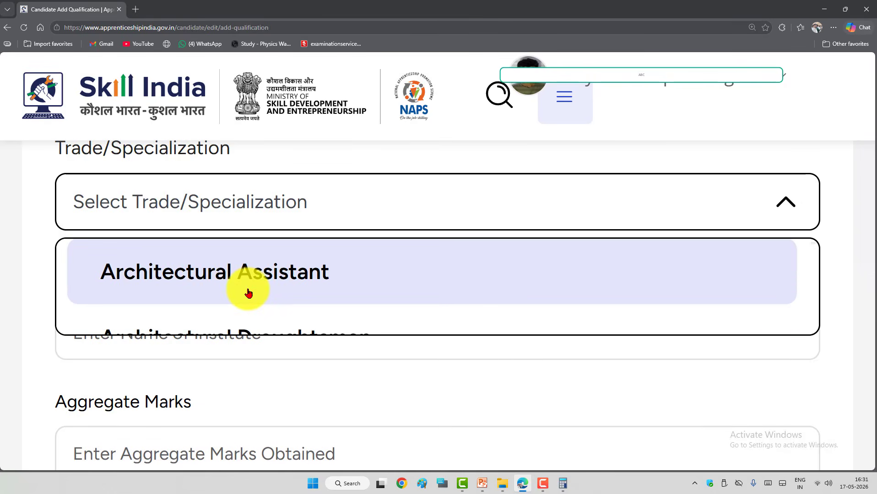
{"action": "left_click", "coordinate": [248, 293]}
Step: Enter ITI MUMBAI ELEVEN as the name of the Institute for the ITI qualification
{"action": "scroll", "coordinate": [238, 277], "scroll_direction": "down", "scroll_amount": 1}
{"action": "left_click", "coordinate": [228, 258]}
{"action": "type", "text": "ITI MUMBAI ELEVEN"}
Step: Enter 566 as the Aggregate Marks and 700 as the Total Marks
{"action": "left_click", "coordinate": [319, 354]}
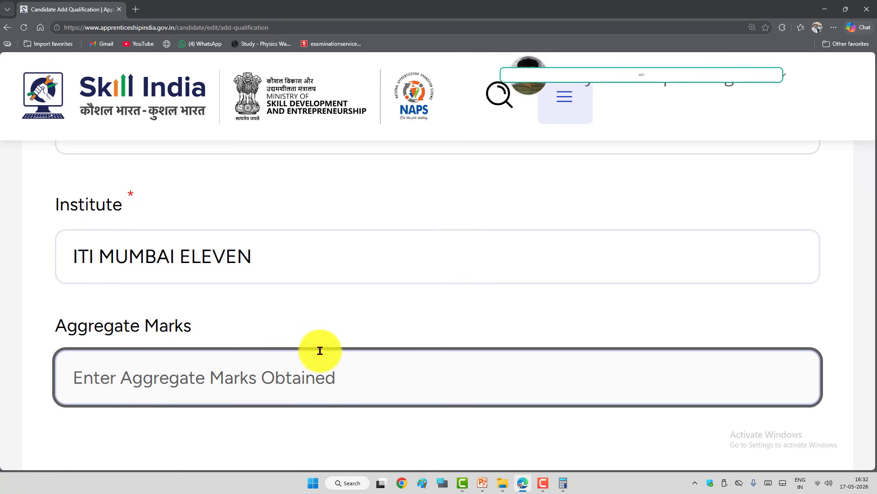
{"action": "scroll", "coordinate": [243, 298], "scroll_direction": "down", "scroll_amount": 1}
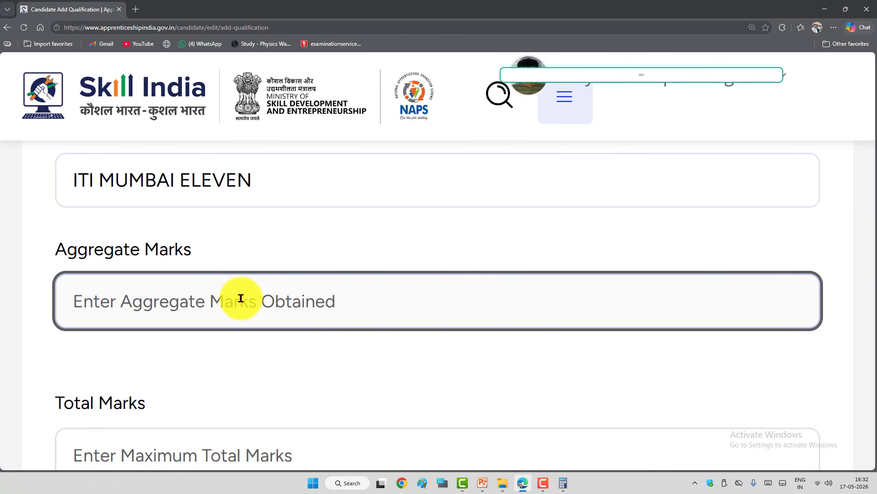
{"action": "type", "text": "566"}
{"action": "scroll", "coordinate": [215, 343], "scroll_direction": "down", "scroll_amount": 1}
{"action": "left_click", "coordinate": [188, 389]}
{"action": "type", "text": "700"}
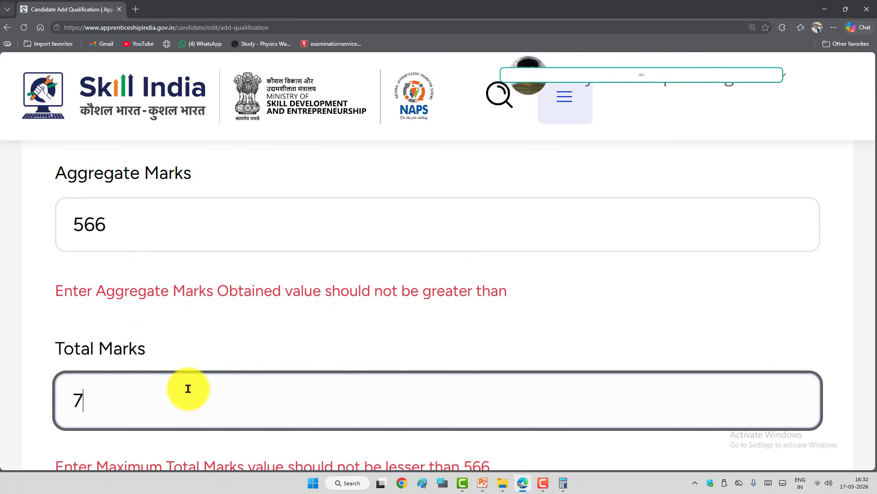
{"action": "left_click", "coordinate": [227, 333]}
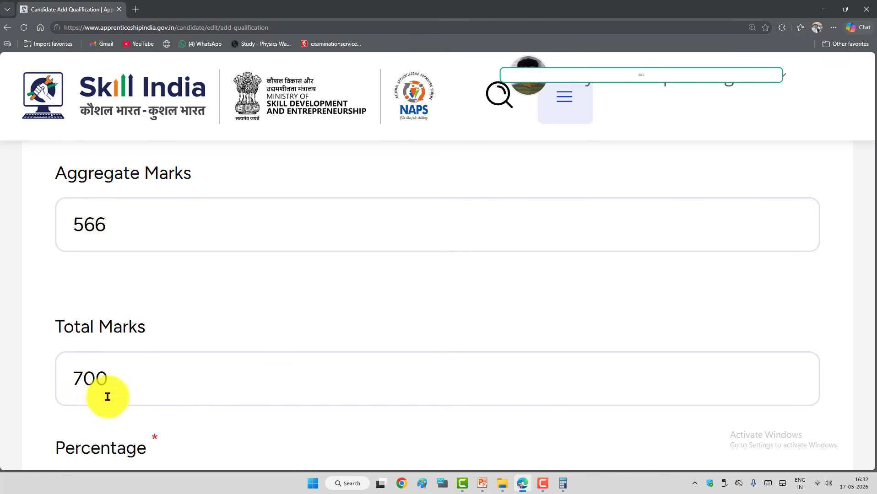
Step: Enter 80.85 as the Percentage of marks obtained in the ITI qualification
{"action": "scroll", "coordinate": [190, 292], "scroll_direction": "down", "scroll_amount": 2}
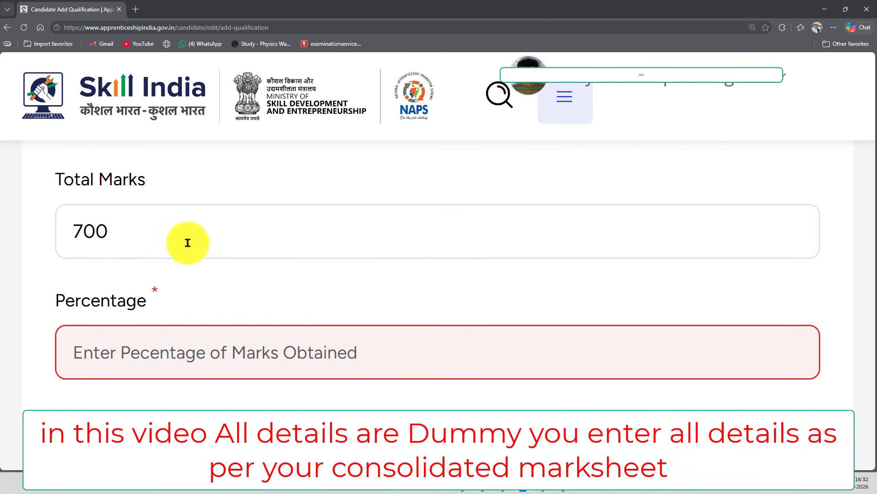
{"action": "scroll", "coordinate": [186, 243], "scroll_direction": "up", "scroll_amount": 2}
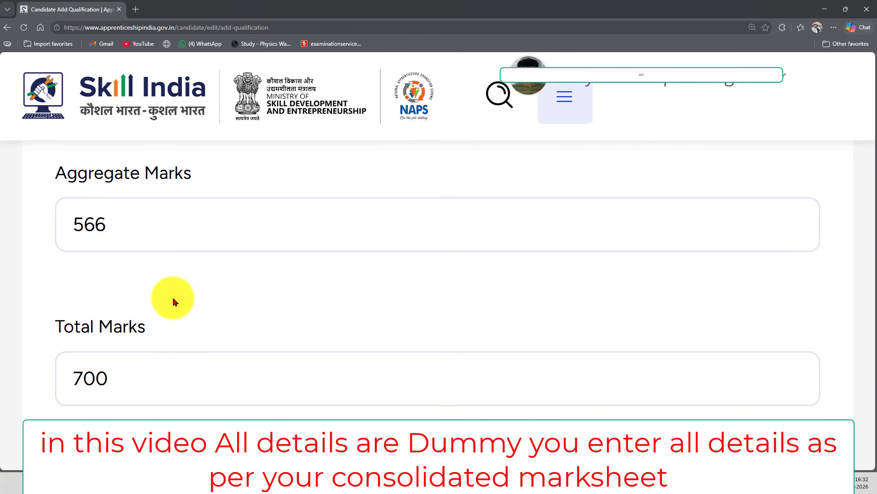
{"action": "scroll", "coordinate": [186, 322], "scroll_direction": "down", "scroll_amount": 1}
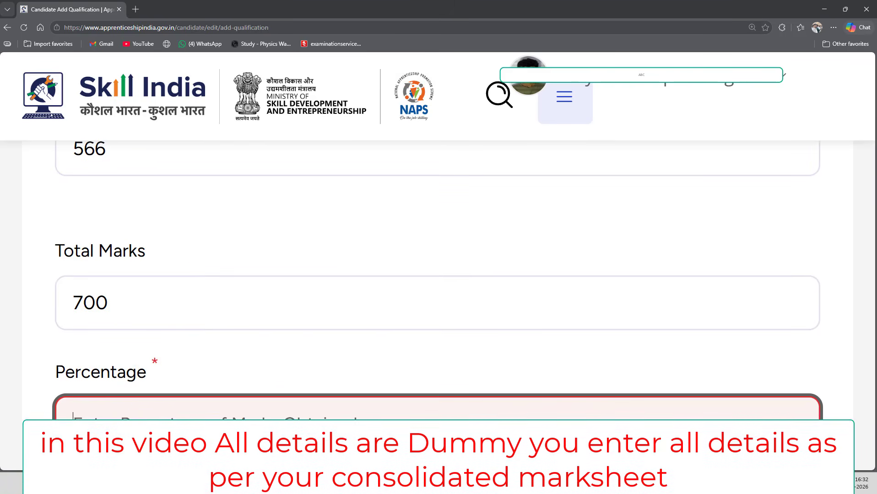
{"action": "type", "text": "80.85"}
Step: Fill in the ITI qualification's start date and set its End Date to 8/31/2025
{"action": "scroll", "coordinate": [591, 415], "scroll_direction": "down", "scroll_amount": 3}
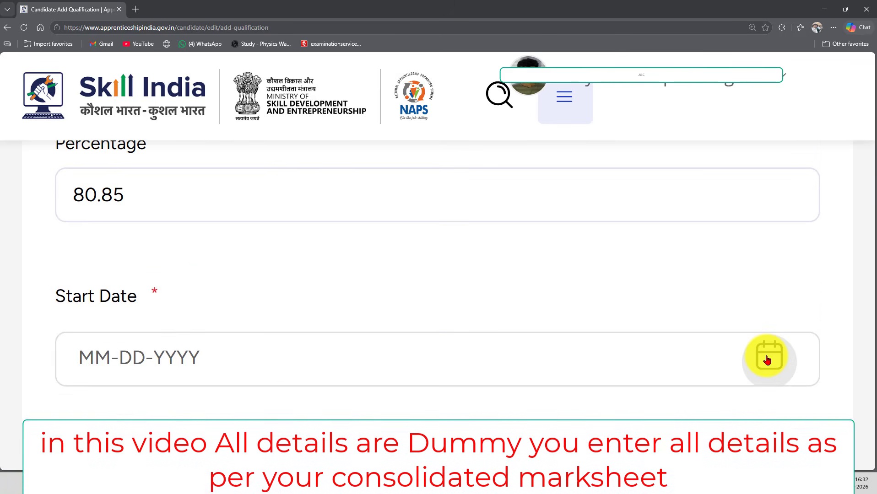
{"action": "left_click", "coordinate": [767, 361]}
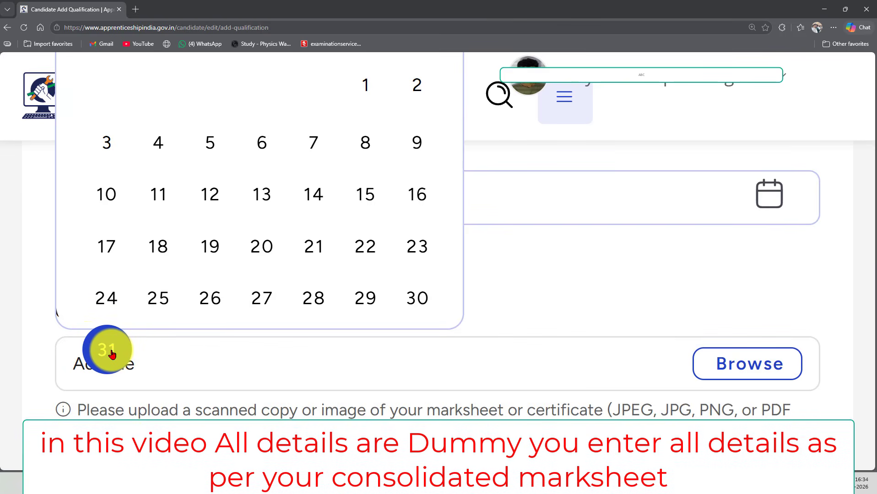
{"action": "left_click", "coordinate": [109, 350]}
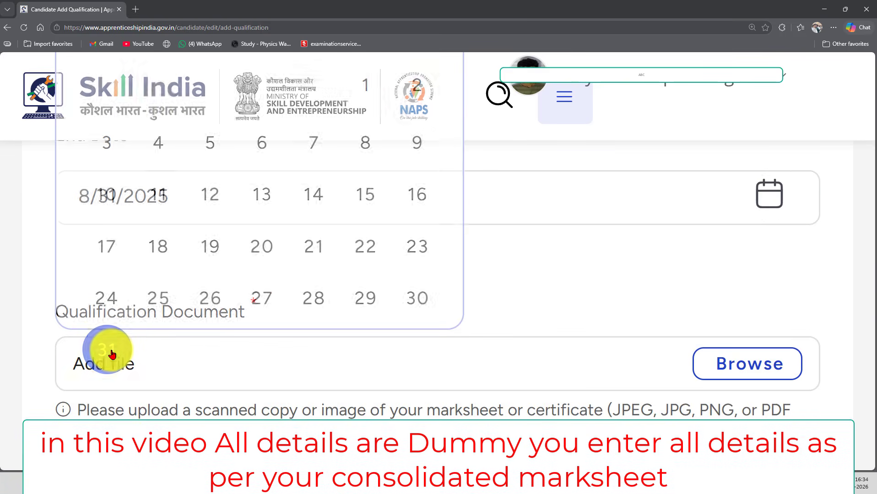
{"action": "scroll", "coordinate": [469, 284], "scroll_direction": "down", "scroll_amount": 2}
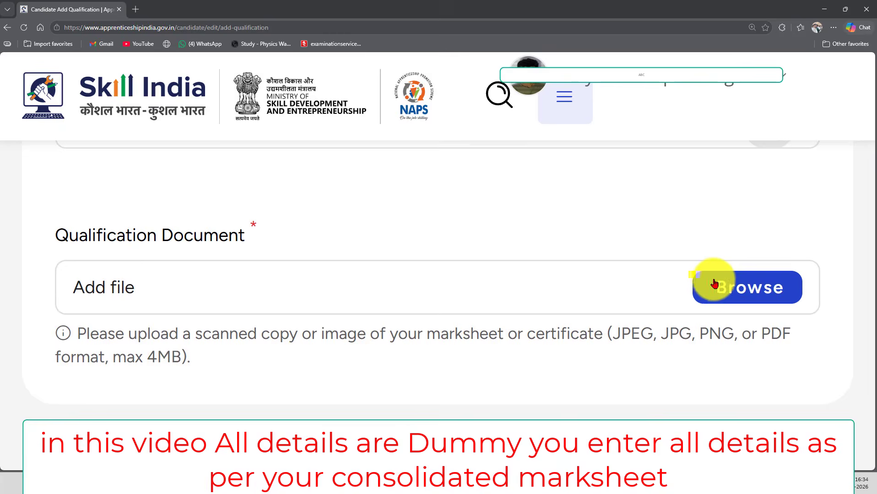
Step: Attach SSC MARKSHEET.jpeg as the Qualification Document for the ITI qualification, check the entered details and save the qualification
{"action": "left_click", "coordinate": [738, 289]}
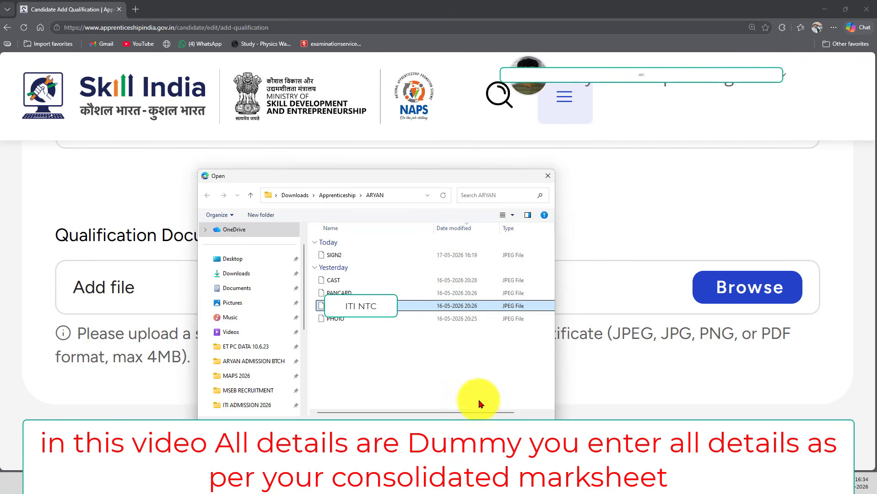
{"action": "left_click", "coordinate": [483, 441]}
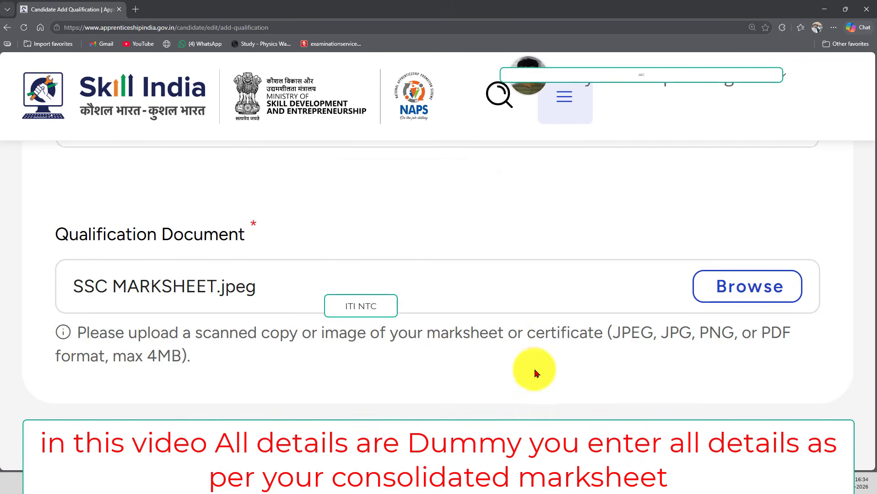
{"action": "scroll", "coordinate": [536, 373], "scroll_direction": "down", "scroll_amount": 2}
{"action": "scroll", "coordinate": [612, 297], "scroll_direction": "up", "scroll_amount": 5}
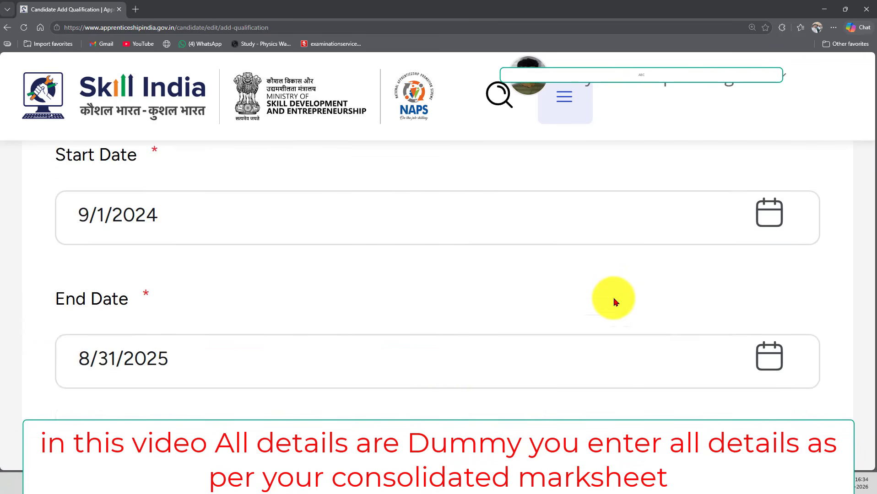
{"action": "scroll", "coordinate": [373, 338], "scroll_direction": "up", "scroll_amount": 3}
{"action": "scroll", "coordinate": [374, 333], "scroll_direction": "up", "scroll_amount": 3}
{"action": "scroll", "coordinate": [375, 333], "scroll_direction": "down", "scroll_amount": 8}
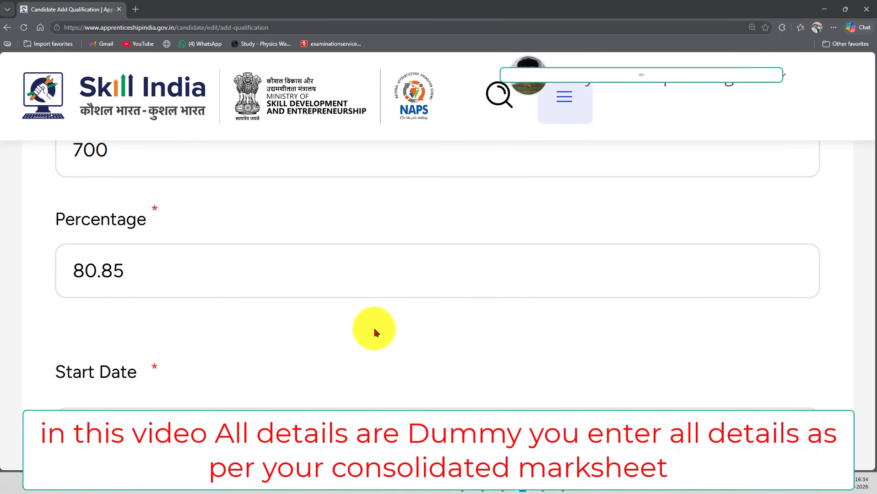
{"action": "scroll", "coordinate": [375, 332], "scroll_direction": "down", "scroll_amount": 2}
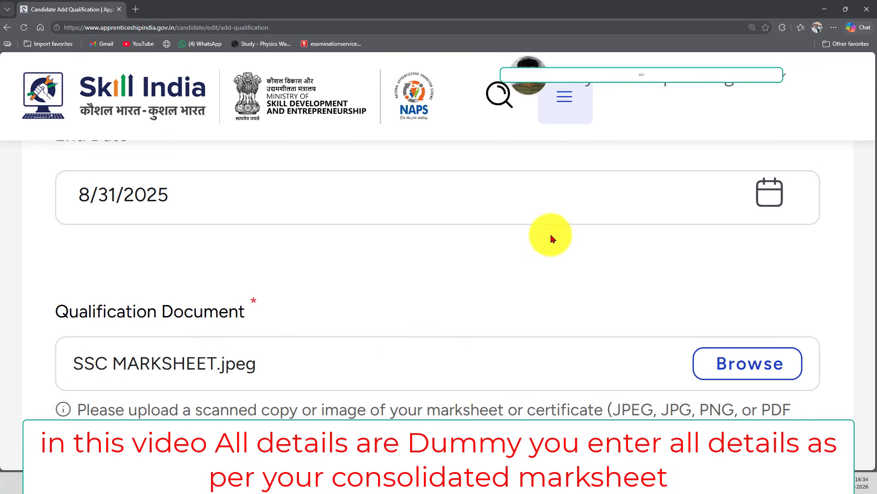
{"action": "scroll", "coordinate": [589, 305], "scroll_direction": "down", "scroll_amount": 2}
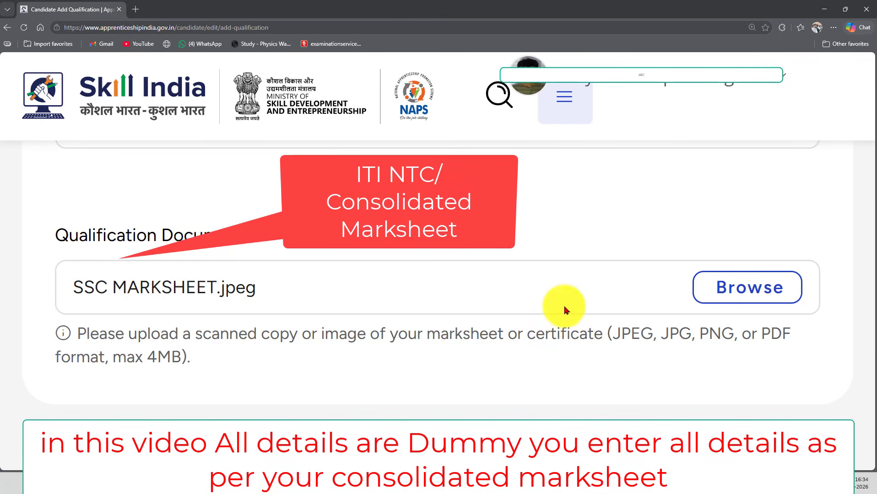
{"action": "scroll", "coordinate": [687, 339], "scroll_direction": "down", "scroll_amount": 3}
{"action": "left_click", "coordinate": [757, 364]}
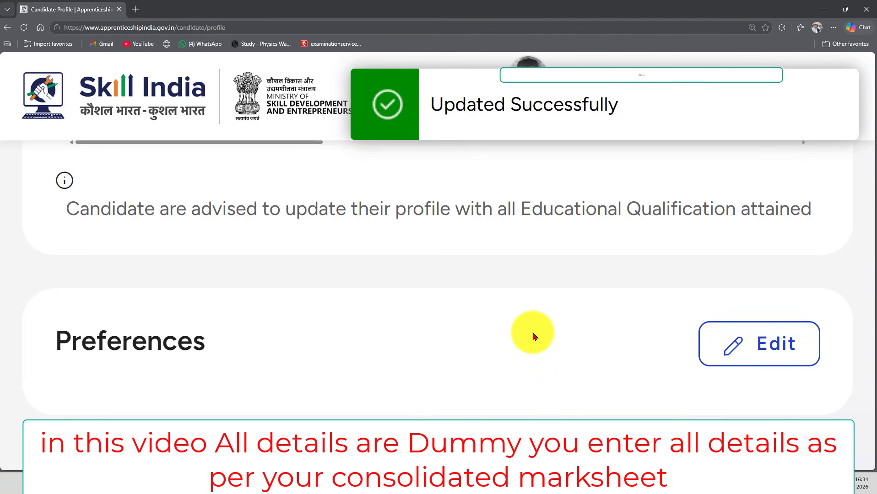
Step: Review the 10th and ITI rows of the Education table across all its columns
{"action": "scroll", "coordinate": [533, 337], "scroll_direction": "up", "scroll_amount": 5}
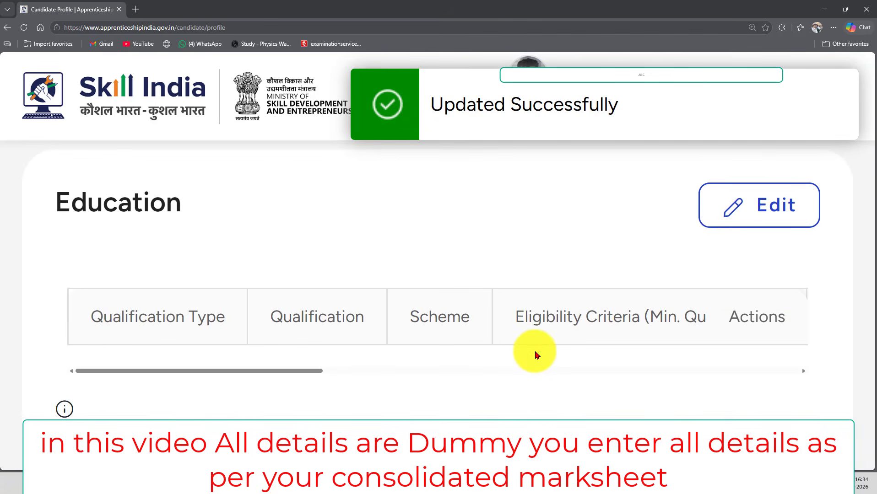
{"action": "scroll", "coordinate": [536, 355], "scroll_direction": "up", "scroll_amount": 2}
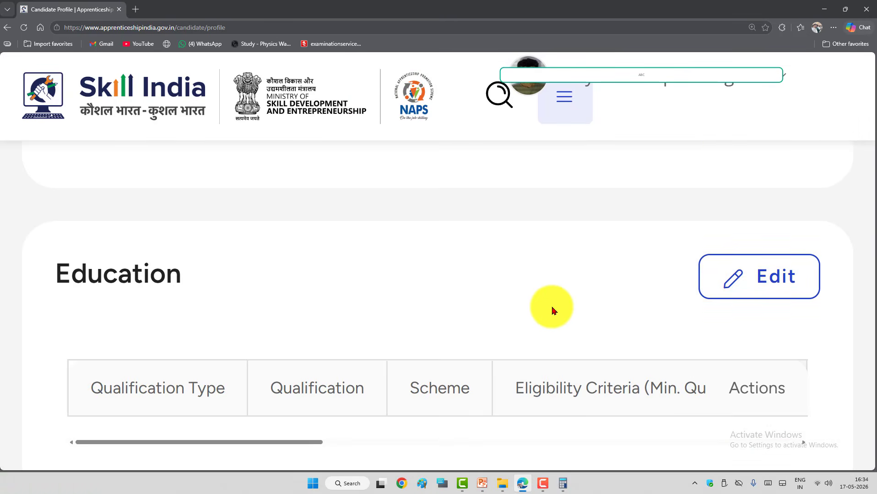
{"action": "scroll", "coordinate": [553, 311], "scroll_direction": "down", "scroll_amount": 3}
{"action": "scroll", "coordinate": [557, 274], "scroll_direction": "down", "scroll_amount": 2}
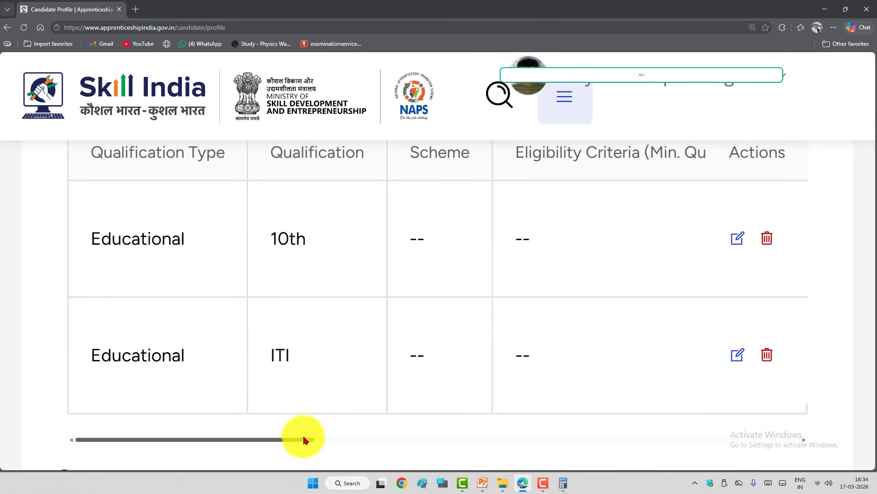
{"action": "left_click_drag", "start_coordinate": [304, 441], "coordinate": [814, 448]}
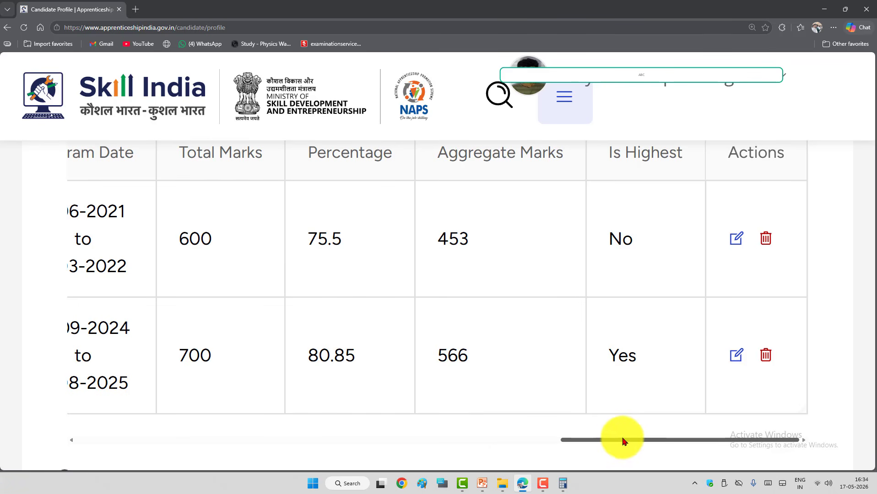
{"action": "left_click_drag", "start_coordinate": [622, 440], "coordinate": [679, 430]}
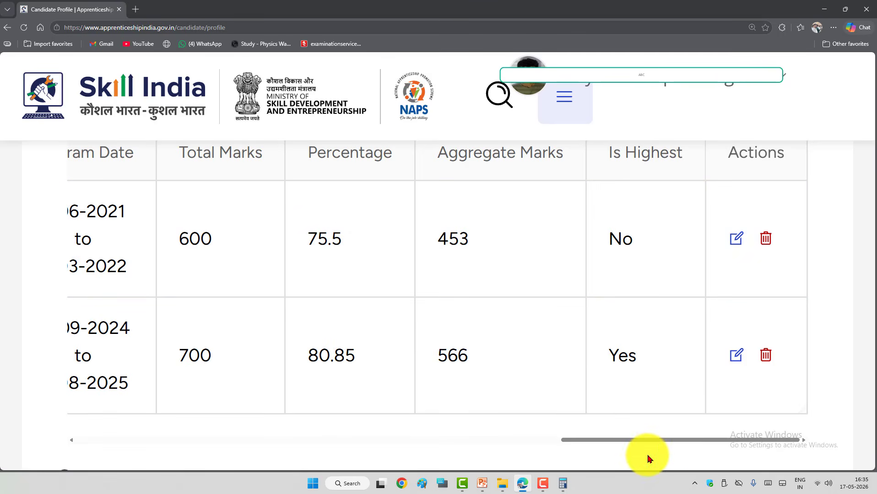
{"action": "left_click_drag", "start_coordinate": [694, 441], "coordinate": [290, 438]}
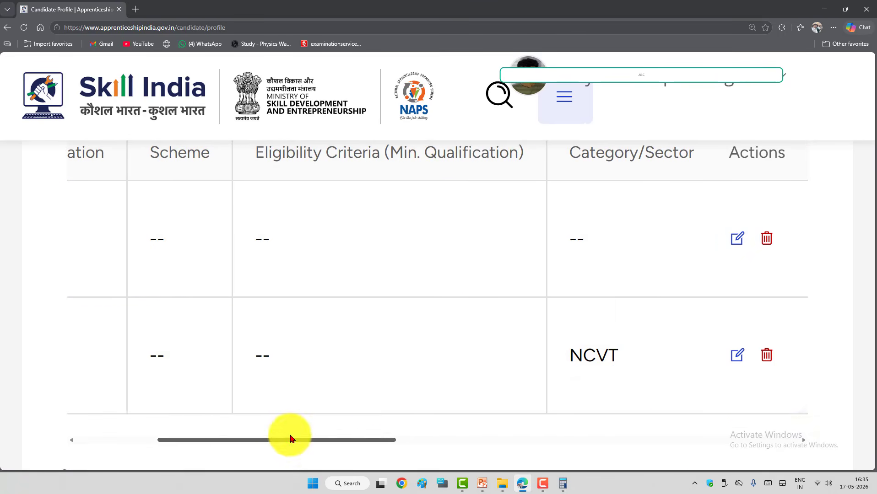
Step: Edit the Preferences section, choose Electrician from the preferences list and update the preferences
{"action": "scroll", "coordinate": [448, 317], "scroll_direction": "down", "scroll_amount": 5}
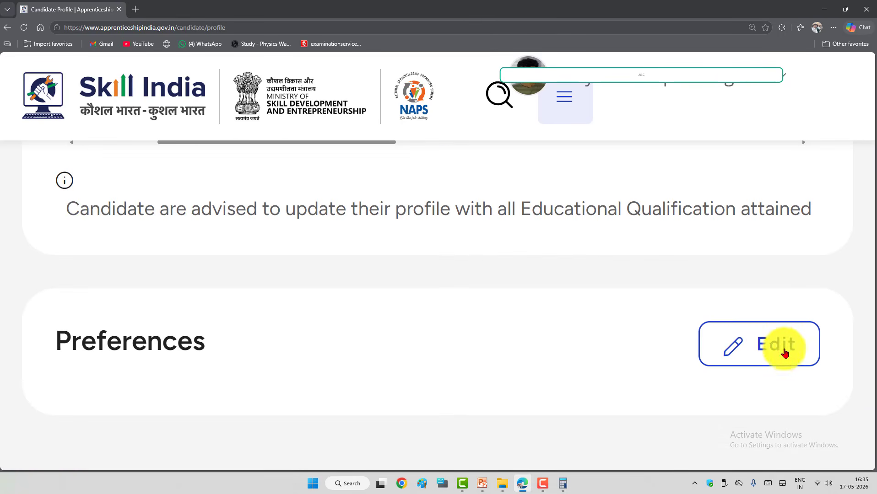
{"action": "left_click", "coordinate": [742, 346]}
{"action": "left_click", "coordinate": [262, 220]}
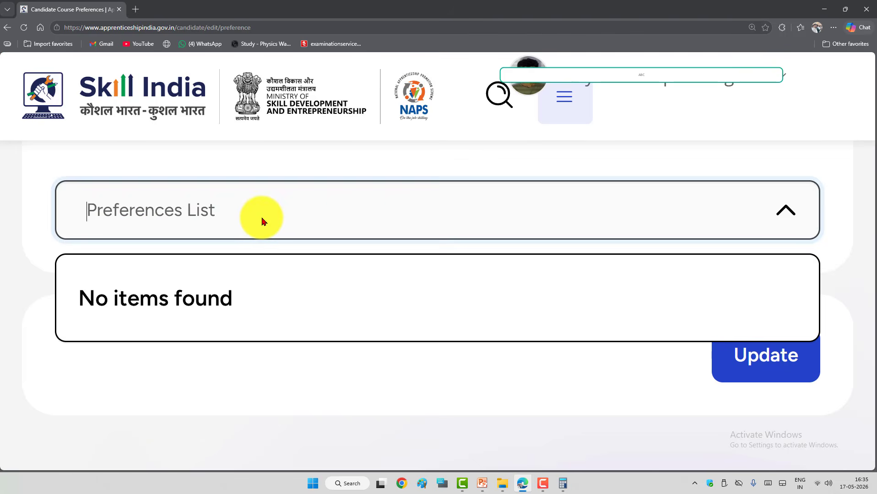
{"action": "type", "text": "E"}
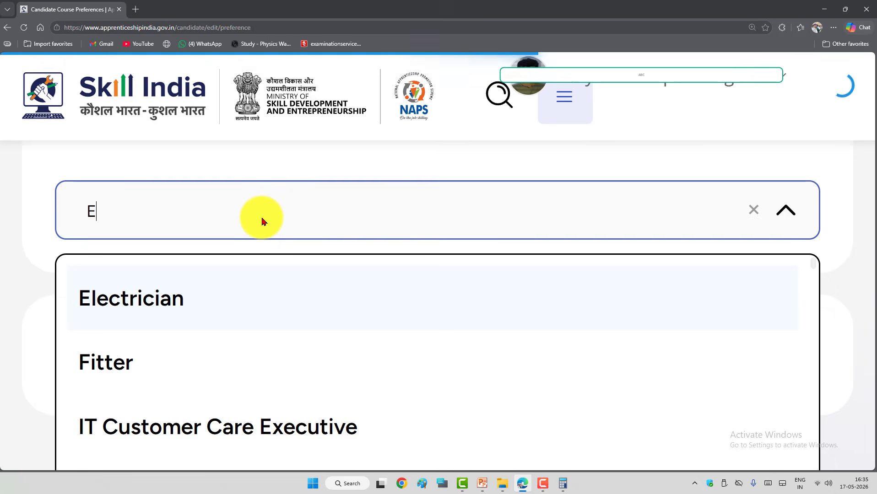
{"action": "key", "text": "Return"}
{"action": "left_click", "coordinate": [735, 371]}
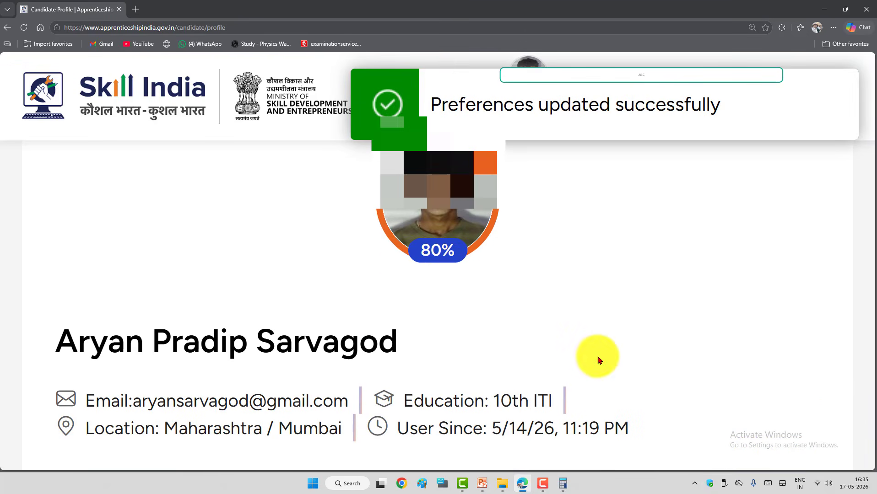
Step: Review the saved candidate profile from About Me through Basic Information to the address details
{"action": "scroll", "coordinate": [599, 359], "scroll_direction": "down", "scroll_amount": 5}
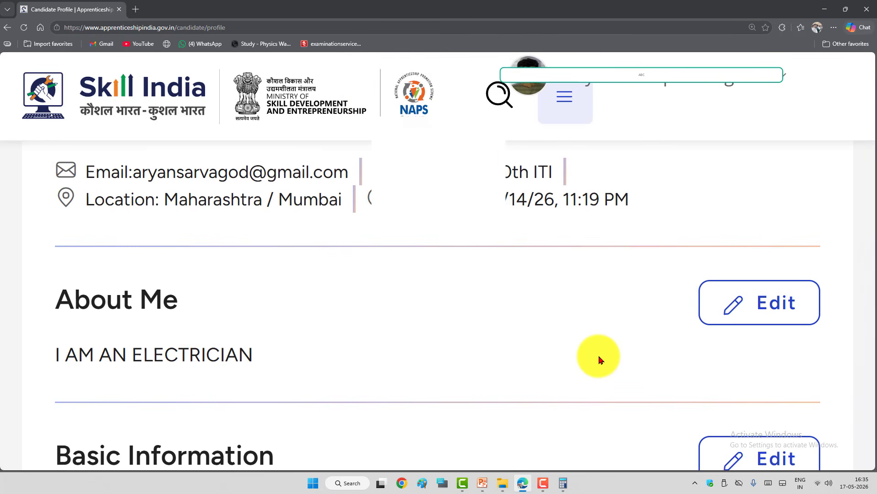
{"action": "scroll", "coordinate": [599, 360], "scroll_direction": "down", "scroll_amount": 2}
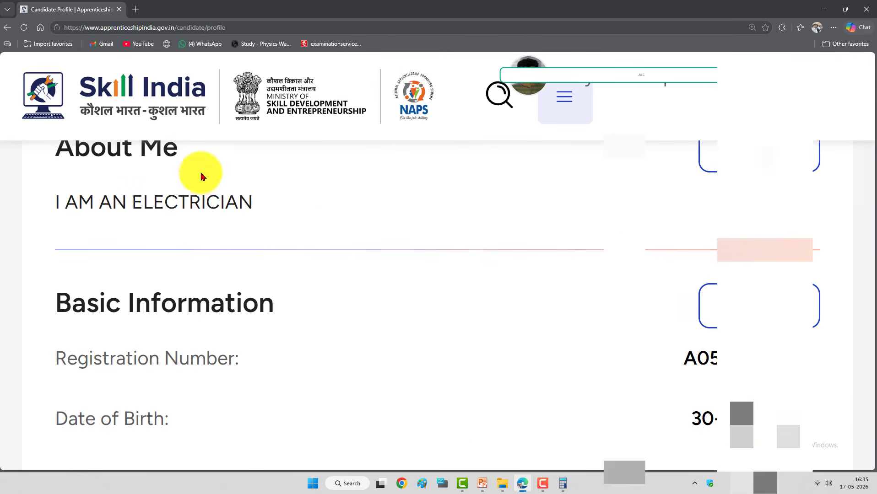
{"action": "scroll", "coordinate": [122, 254], "scroll_direction": "down", "scroll_amount": 2}
{"action": "scroll", "coordinate": [325, 269], "scroll_direction": "down", "scroll_amount": 15}
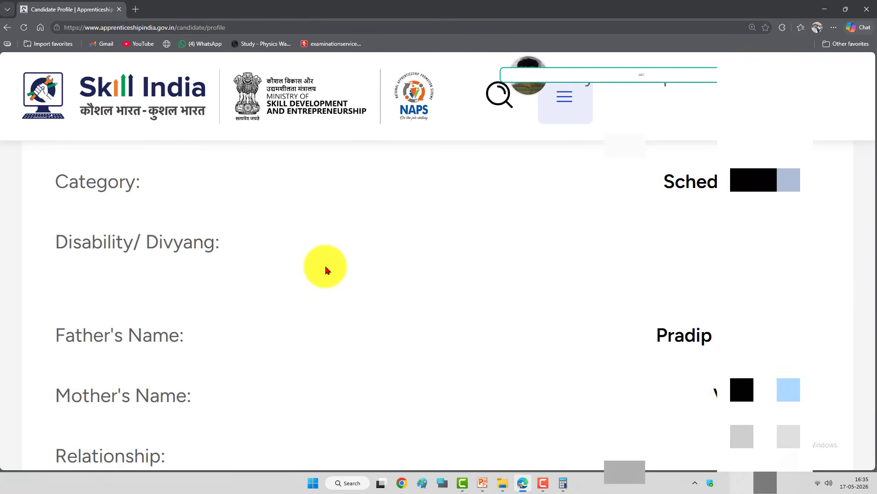
{"action": "scroll", "coordinate": [326, 270], "scroll_direction": "down", "scroll_amount": 20}
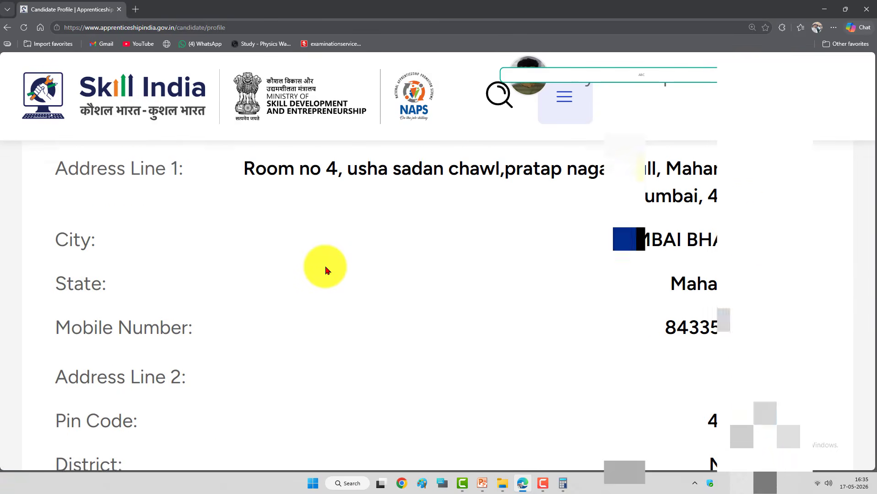
Step: Open the Bank Details form, enter the bank branch's IFSC code and look up the bank name from it
{"action": "scroll", "coordinate": [326, 270], "scroll_direction": "down", "scroll_amount": 15}
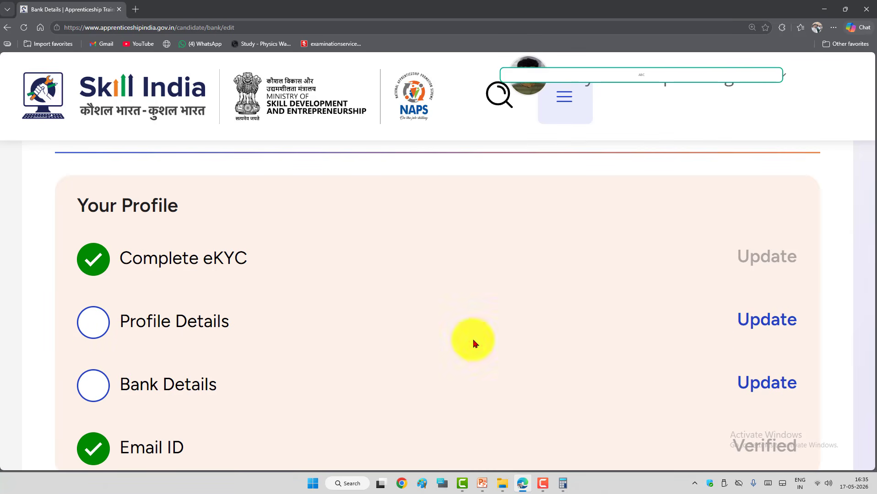
{"action": "scroll", "coordinate": [699, 369], "scroll_direction": "down", "scroll_amount": 10}
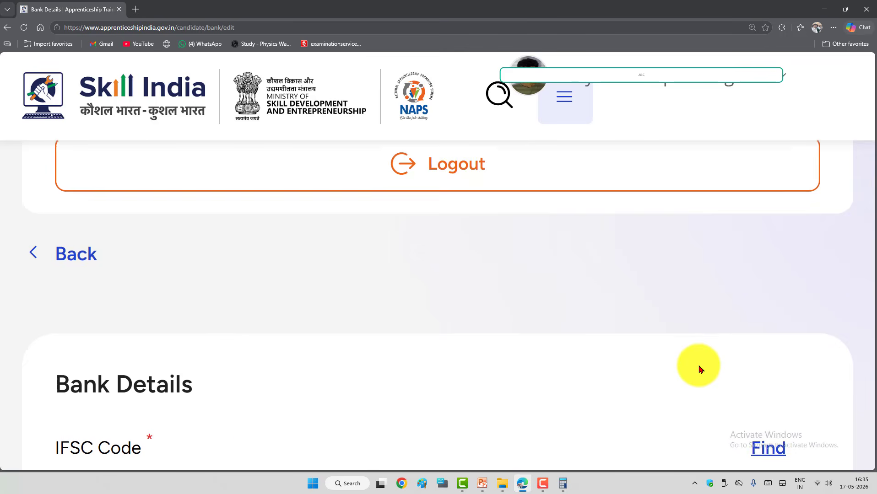
{"action": "scroll", "coordinate": [699, 368], "scroll_direction": "down", "scroll_amount": 5}
{"action": "left_click", "coordinate": [213, 283]}
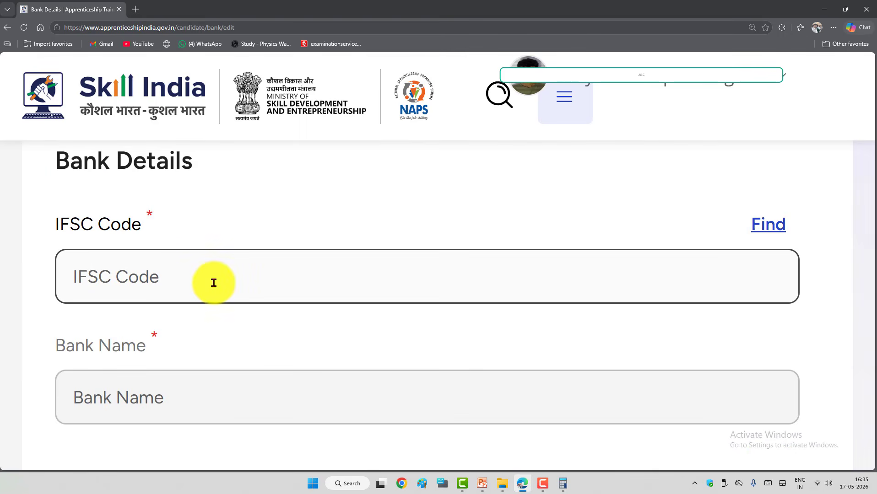
{"action": "scroll", "coordinate": [217, 286], "scroll_direction": "down", "scroll_amount": 2}
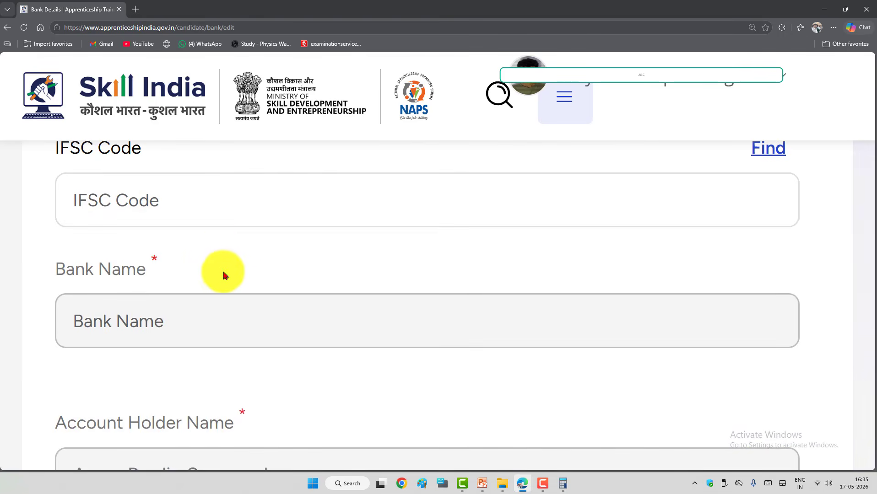
{"action": "left_click", "coordinate": [221, 201]}
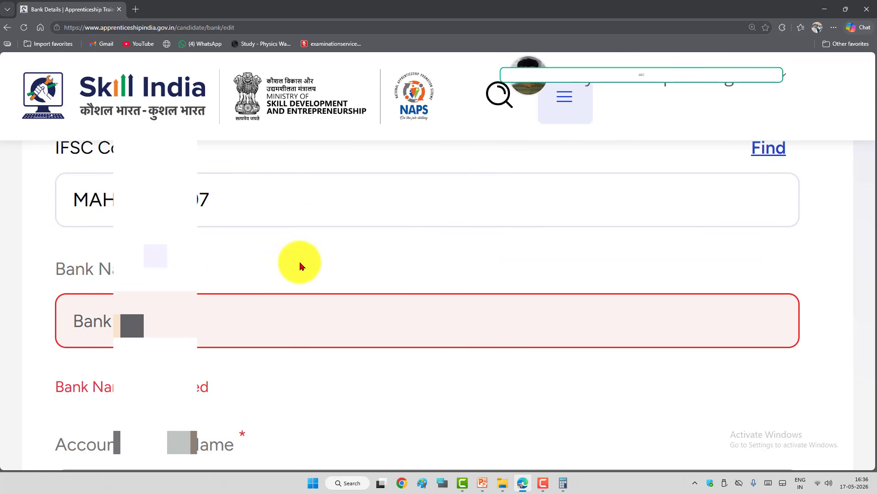
{"action": "left_click", "coordinate": [188, 316]}
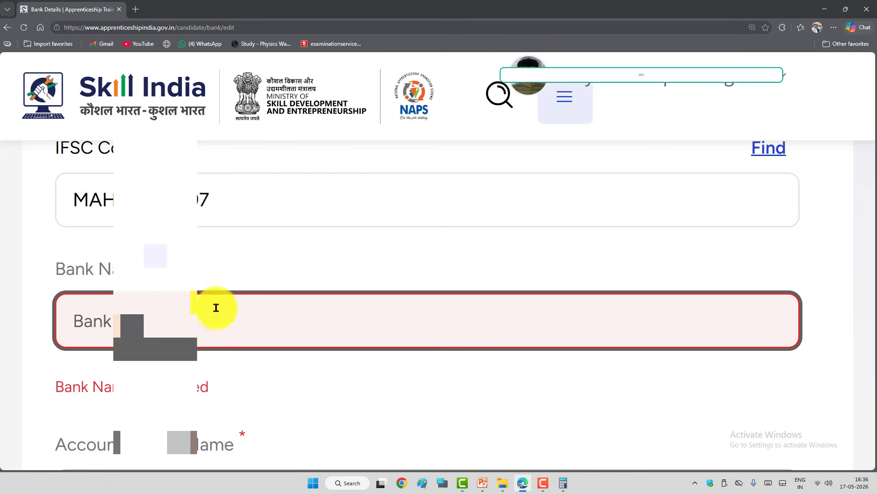
{"action": "scroll", "coordinate": [216, 308], "scroll_direction": "up", "scroll_amount": 2}
{"action": "left_click", "coordinate": [764, 222]}
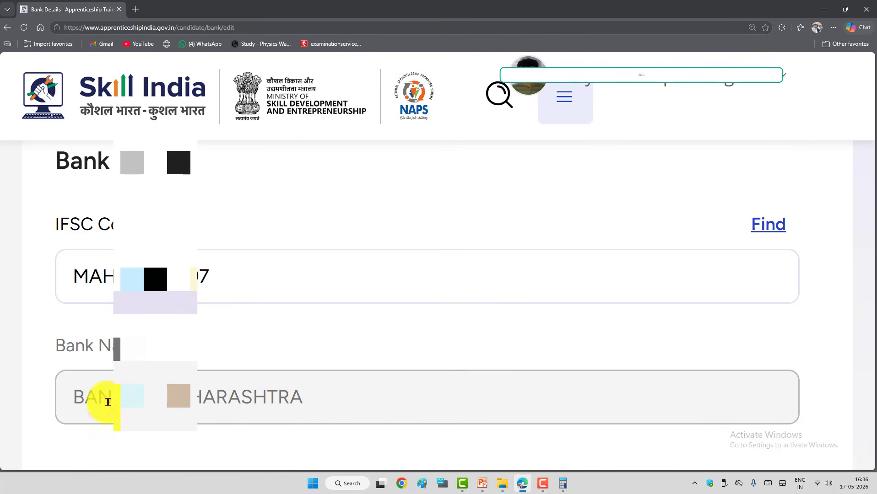
Step: Set the bank account's Account Type to Savings
{"action": "scroll", "coordinate": [320, 389], "scroll_direction": "down", "scroll_amount": 5}
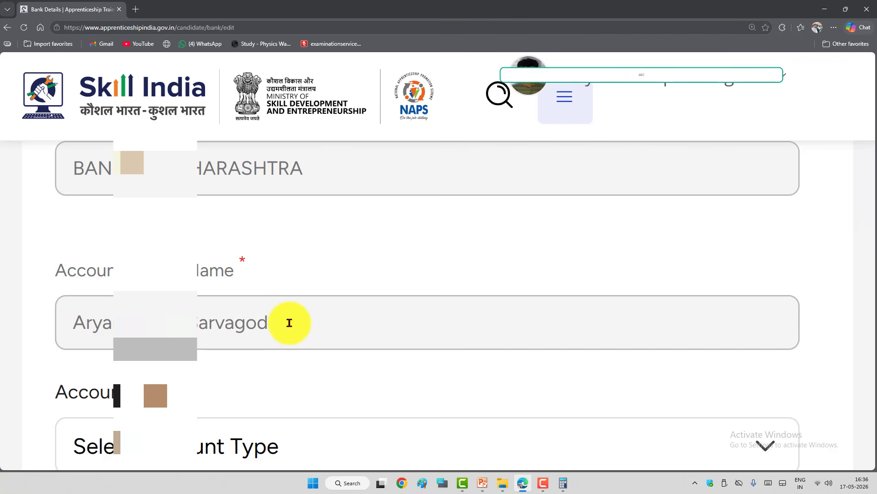
{"action": "scroll", "coordinate": [289, 323], "scroll_direction": "down", "scroll_amount": 2}
{"action": "scroll", "coordinate": [294, 283], "scroll_direction": "down", "scroll_amount": 2}
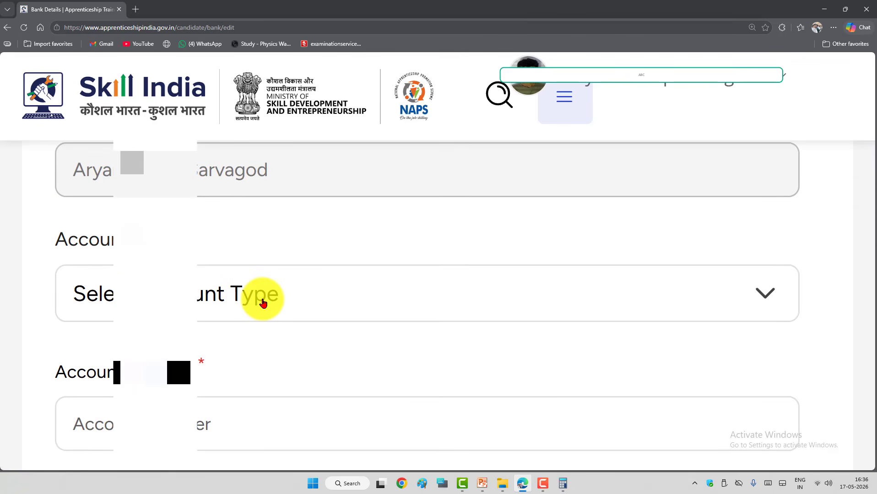
{"action": "left_click", "coordinate": [263, 302]}
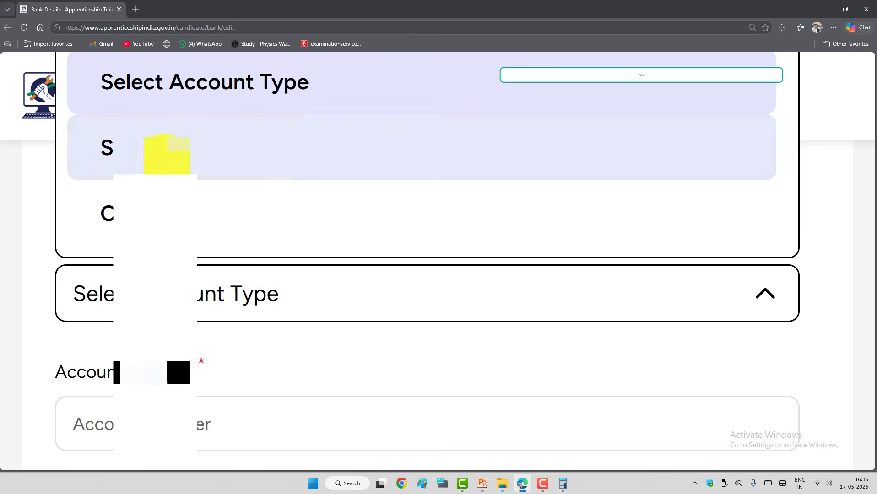
{"action": "left_click", "coordinate": [167, 150]}
{"action": "scroll", "coordinate": [340, 333], "scroll_direction": "down", "scroll_amount": 2}
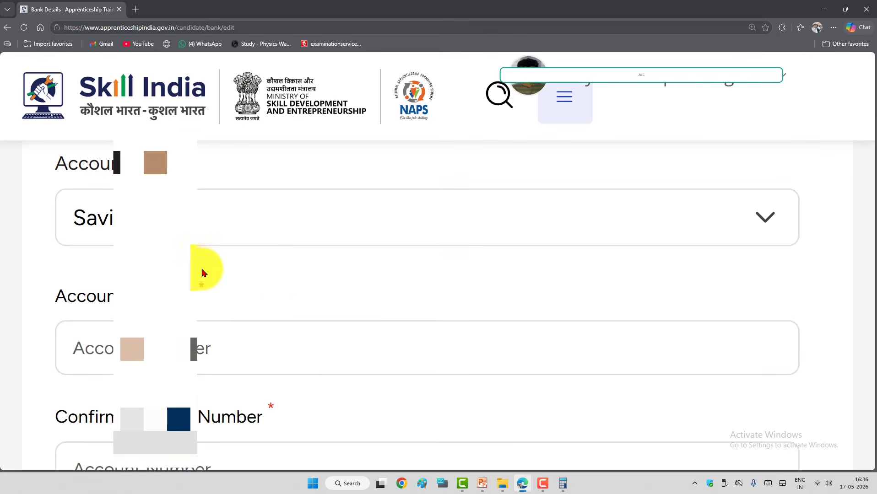
Step: Enter the candidate's bank account number and repeat it in the Confirm Account Number field
{"action": "left_click", "coordinate": [277, 353]}
{"action": "scroll", "coordinate": [256, 320], "scroll_direction": "down", "scroll_amount": 2}
{"action": "left_click", "coordinate": [220, 278]}
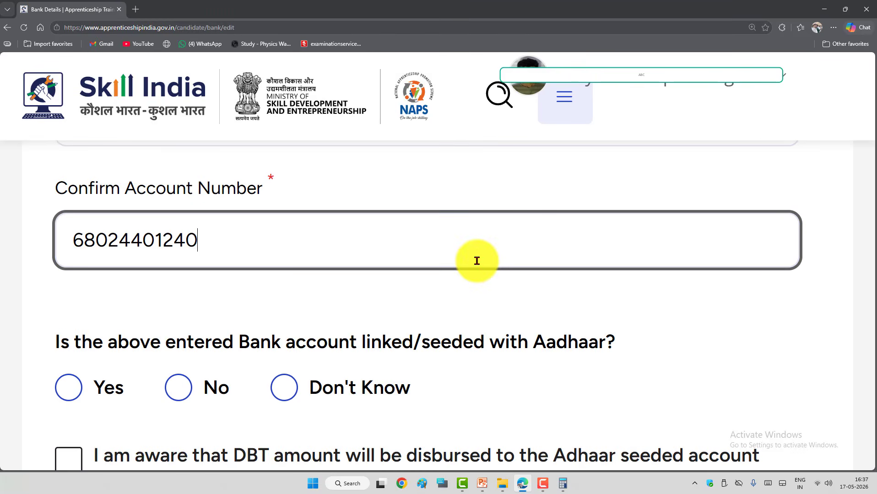
{"action": "scroll", "coordinate": [476, 260], "scroll_direction": "down", "scroll_amount": 1}
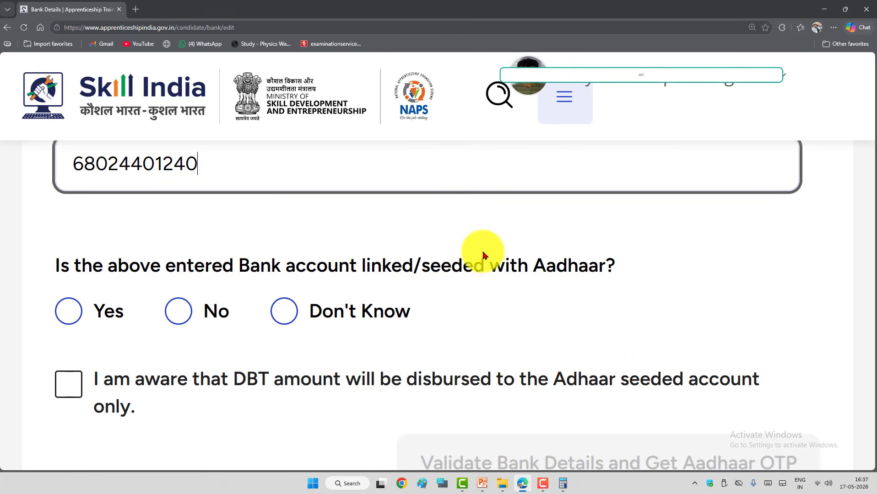
{"action": "scroll", "coordinate": [479, 250], "scroll_direction": "down", "scroll_amount": 1}
{"action": "scroll", "coordinate": [485, 253], "scroll_direction": "down", "scroll_amount": 1}
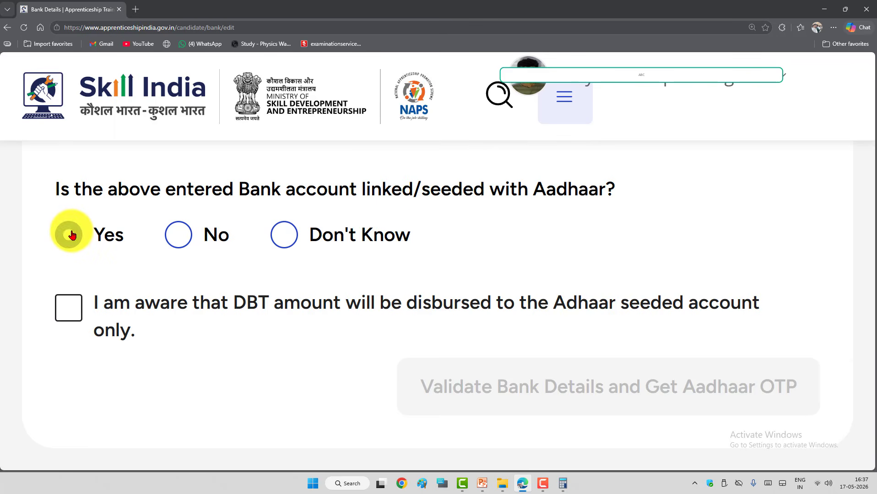
Step: Accept the declaration that the DBT amount goes only to the Aadhaar-seeded account, and validate the bank details with the Aadhaar OTP
{"action": "left_click", "coordinate": [70, 310]}
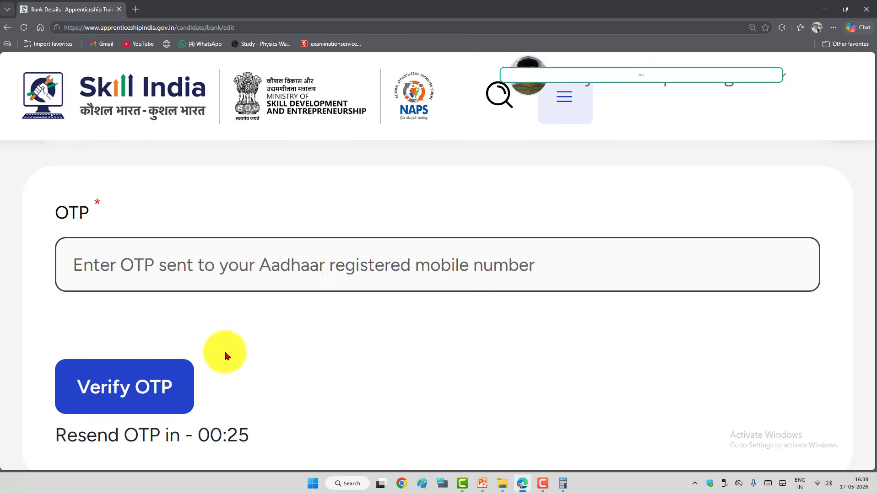
{"action": "left_click", "coordinate": [282, 271]}
{"action": "key", "text": "ctrl+v"}
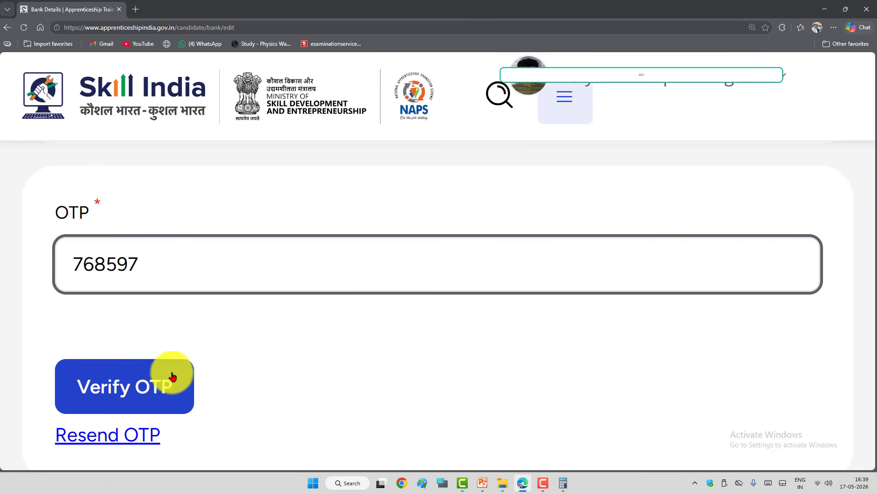
{"action": "left_click", "coordinate": [125, 385]}
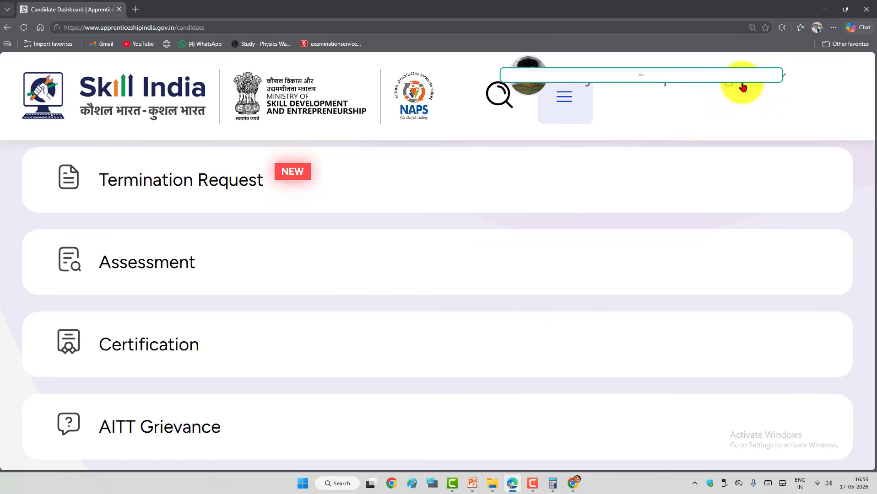
Step: Review the Your Profile checklist on the candidate dashboard for the status of eKYC, Profile Details, Bank Details and Email ID
{"action": "scroll", "coordinate": [199, 247], "scroll_direction": "down", "scroll_amount": 2}
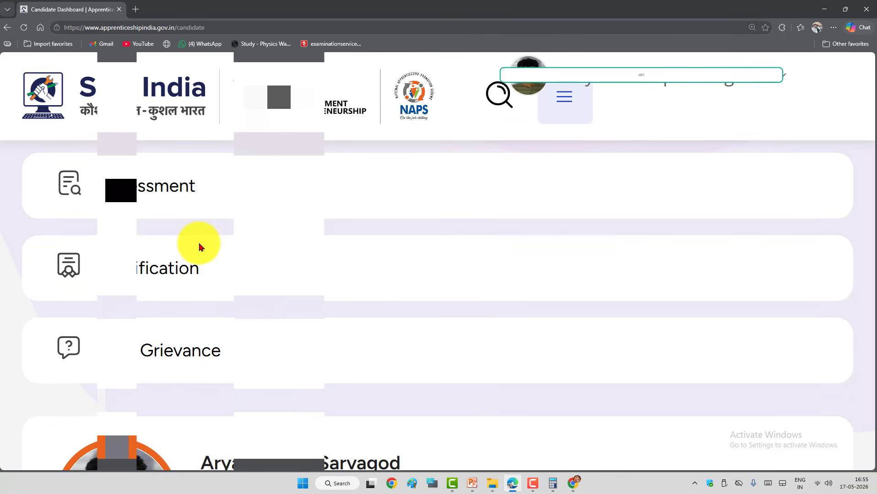
{"action": "scroll", "coordinate": [199, 247], "scroll_direction": "down", "scroll_amount": 5}
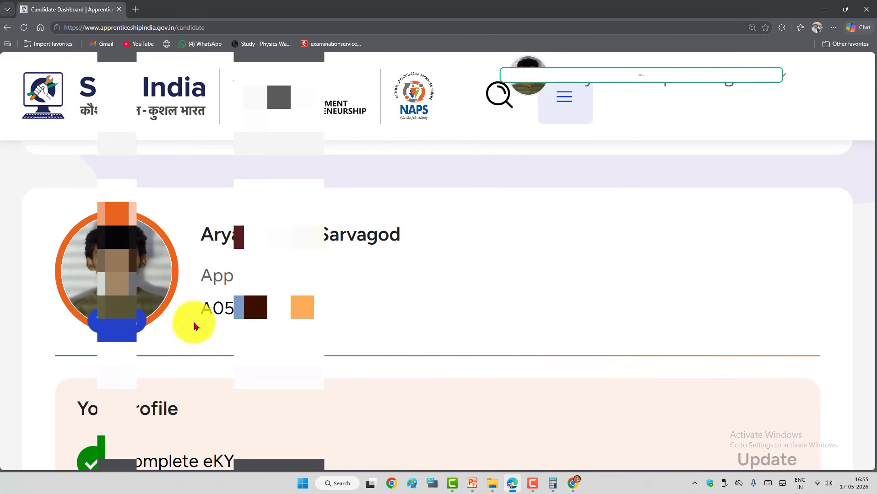
{"action": "scroll", "coordinate": [195, 326], "scroll_direction": "down", "scroll_amount": 3}
{"action": "scroll", "coordinate": [196, 318], "scroll_direction": "down", "scroll_amount": 3}
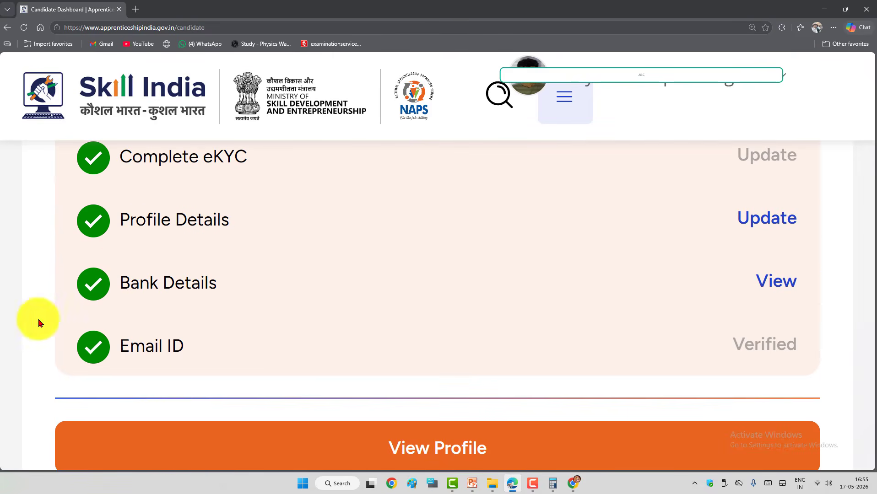
{"action": "scroll", "coordinate": [388, 302], "scroll_direction": "up", "scroll_amount": 2}
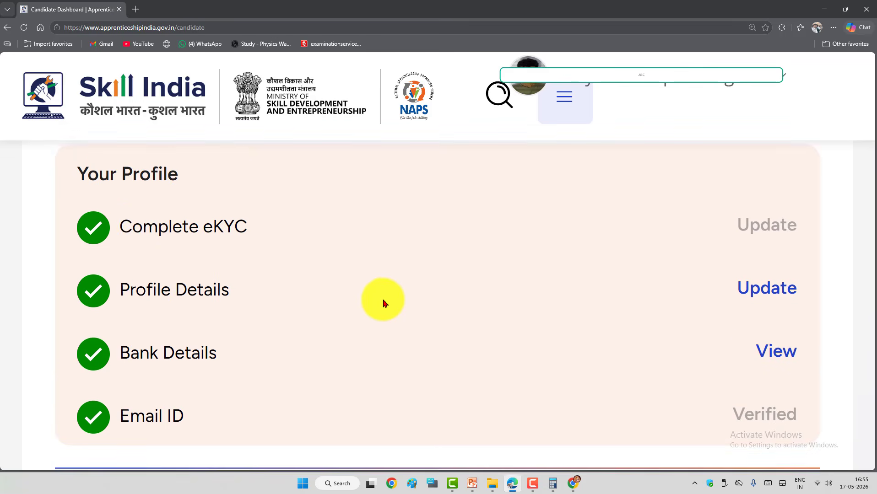